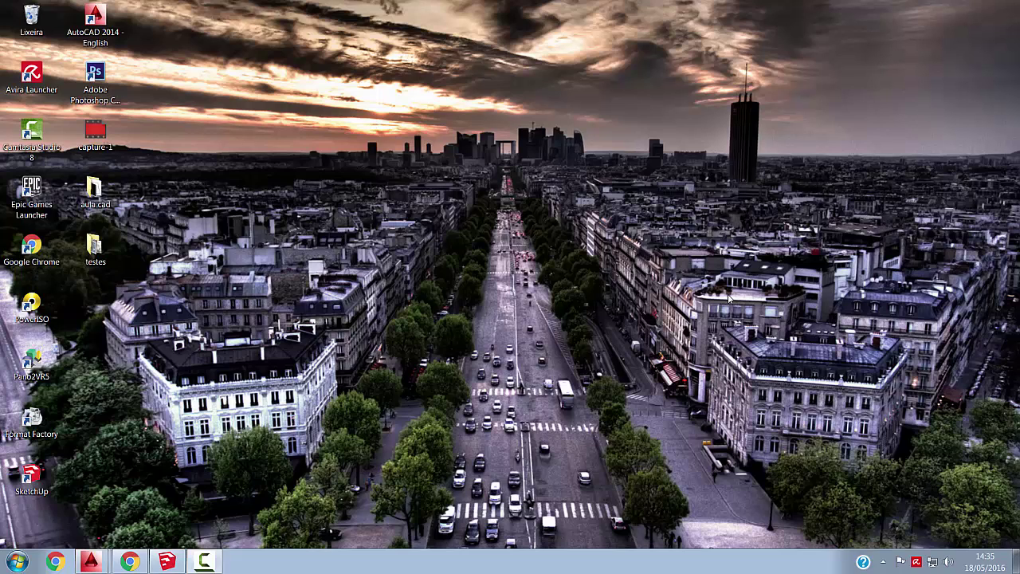
Switch to SketchUp and choose the AutoCAD drawing "casa 4" from the "aula cad" folder for import
left_click(167, 562)
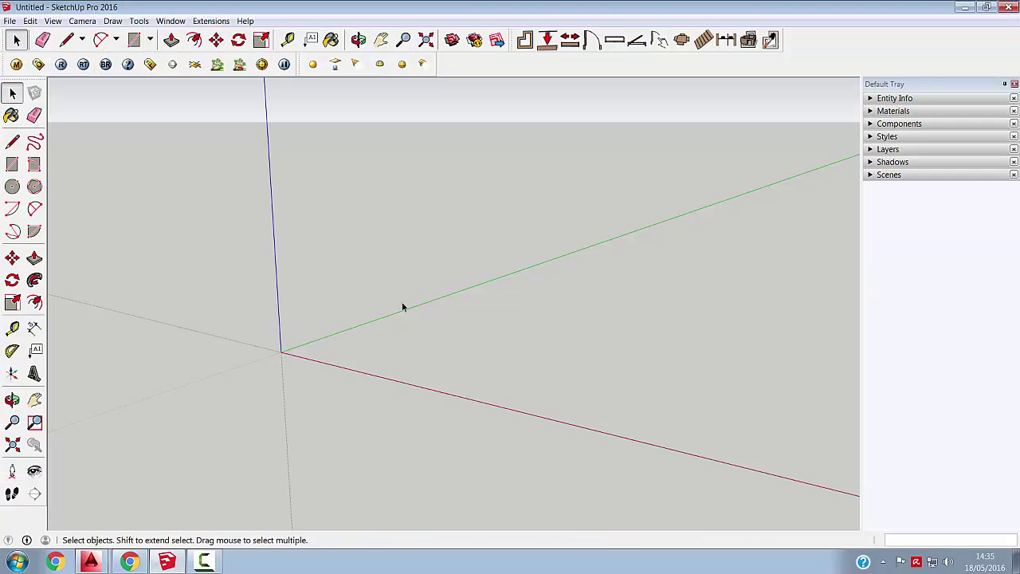
middle_click_drag(402, 307, 203, 446)
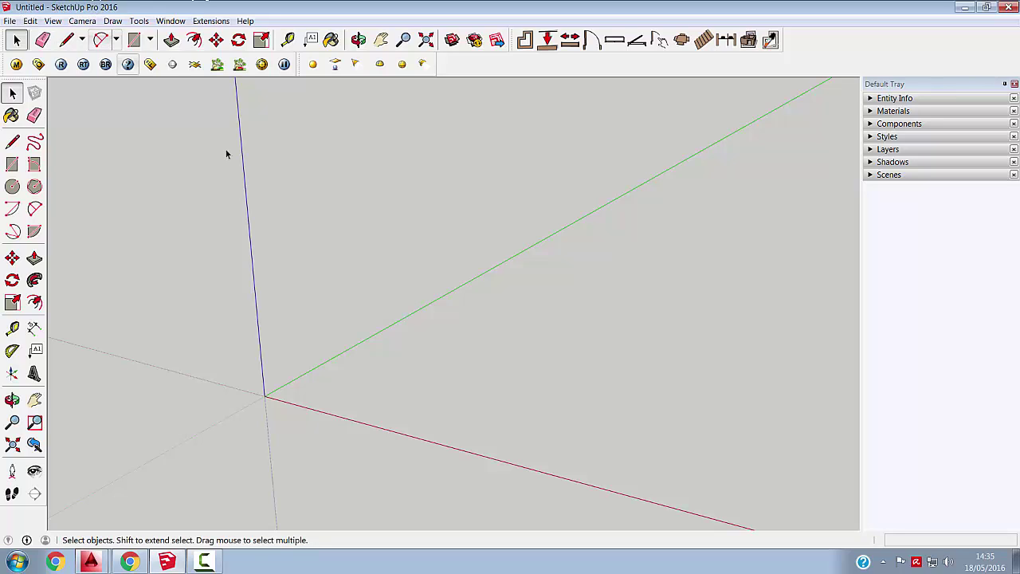
middle_click_drag(227, 406, 297, 442)
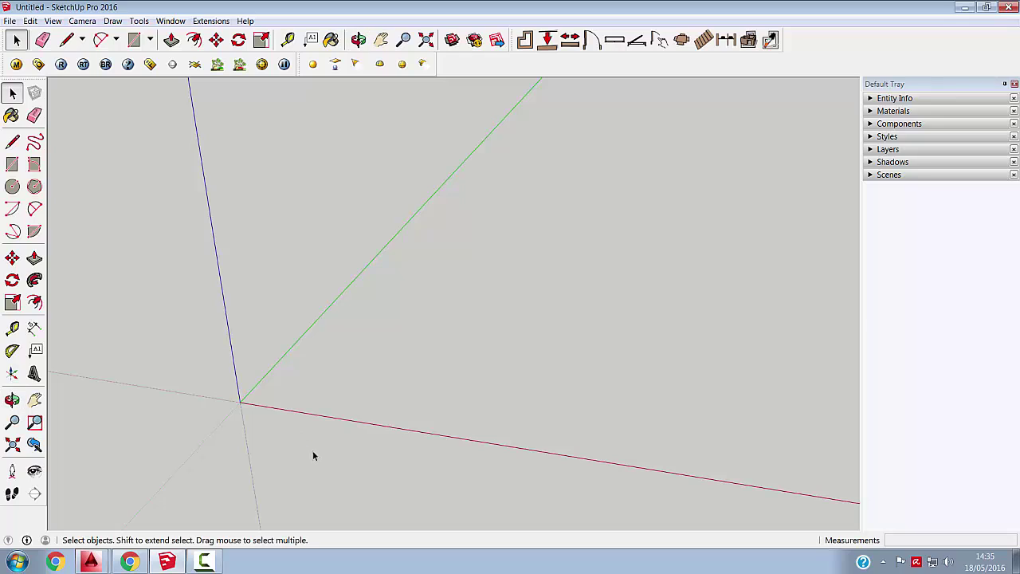
left_click(12, 22)
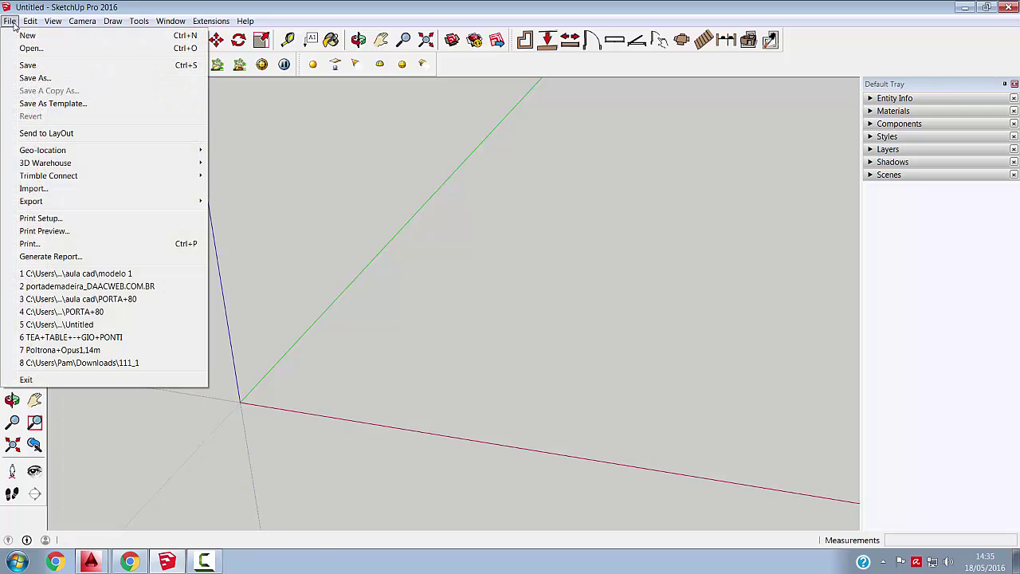
left_click(36, 189)
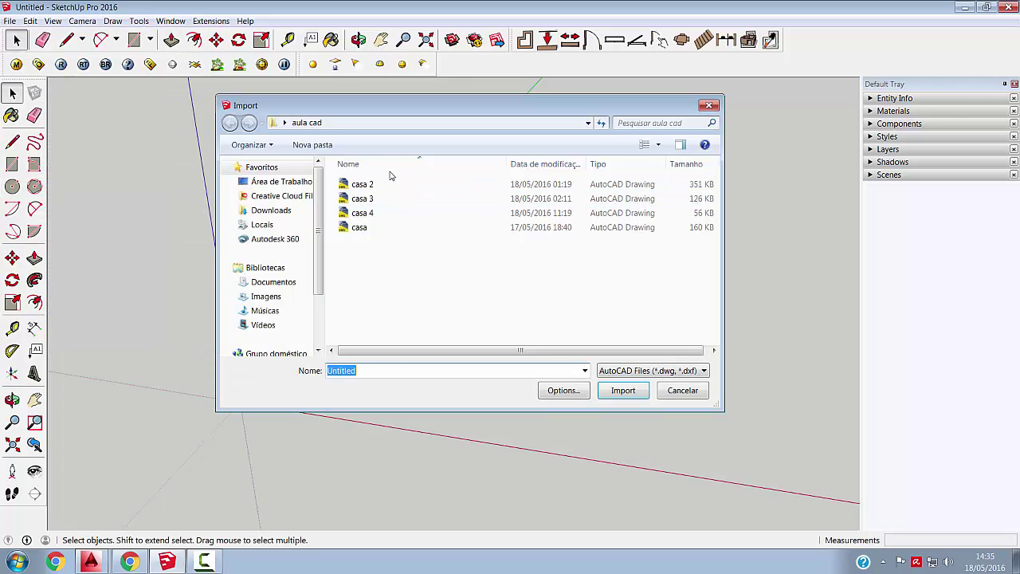
left_click(379, 215)
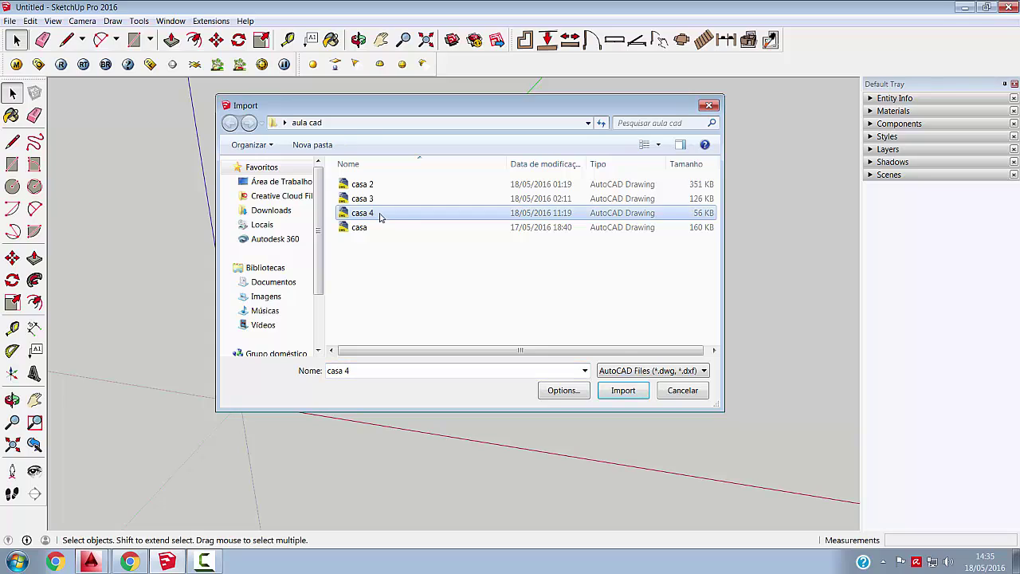
Set the import units to Meters, then import the floor plan and dismiss the import results
left_click(563, 390)
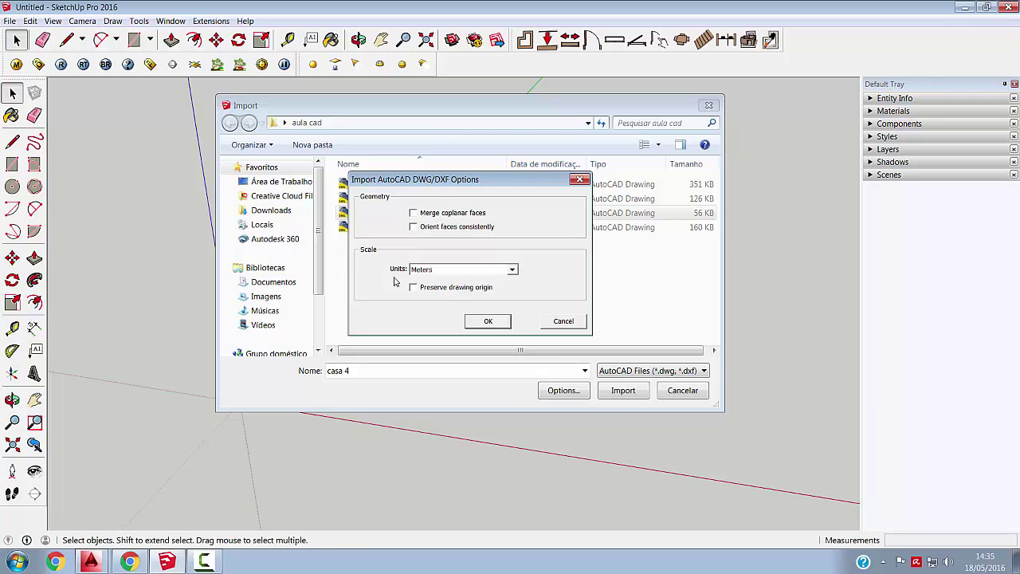
left_click(512, 272)
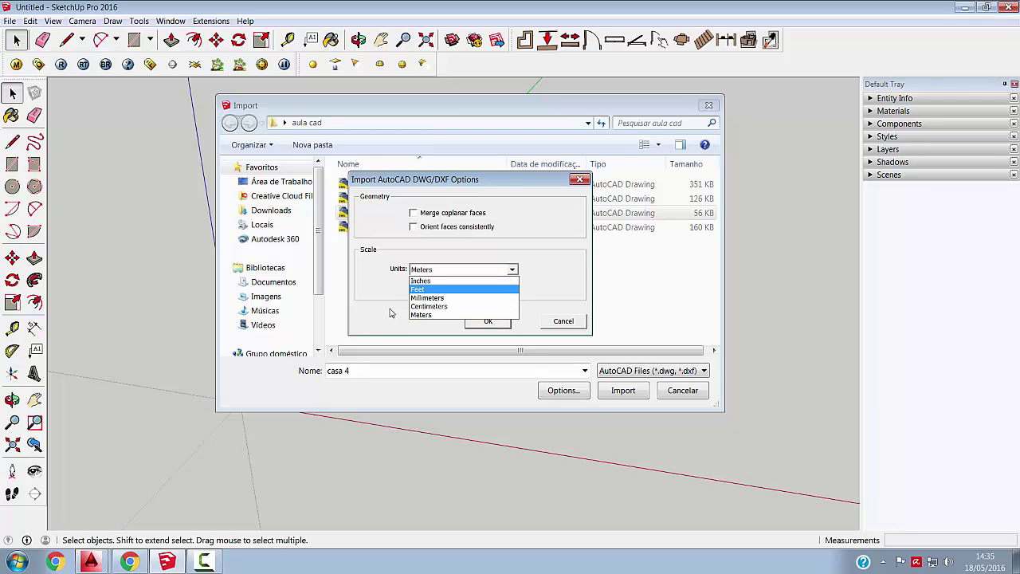
left_click(428, 317)
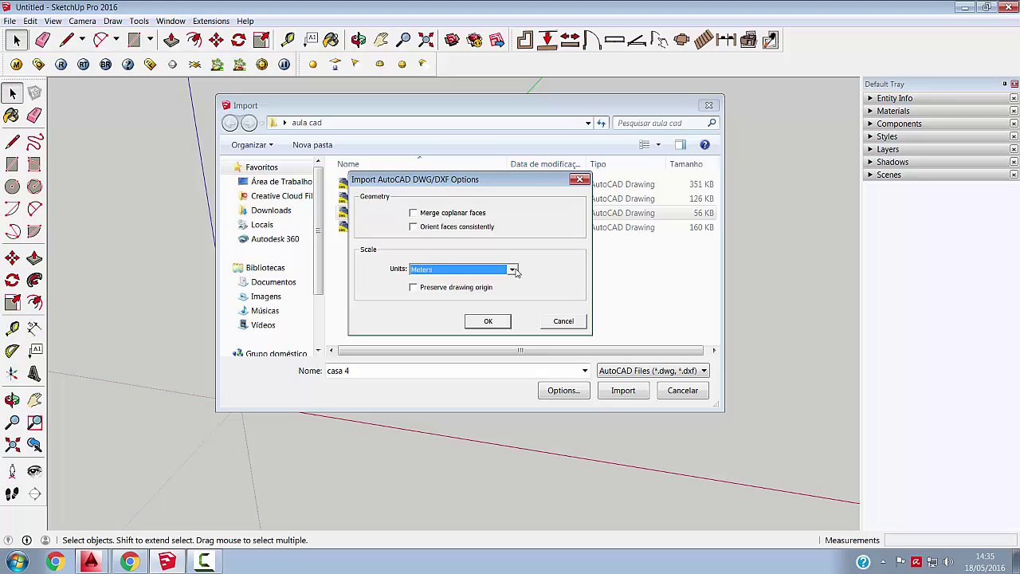
left_click(490, 321)
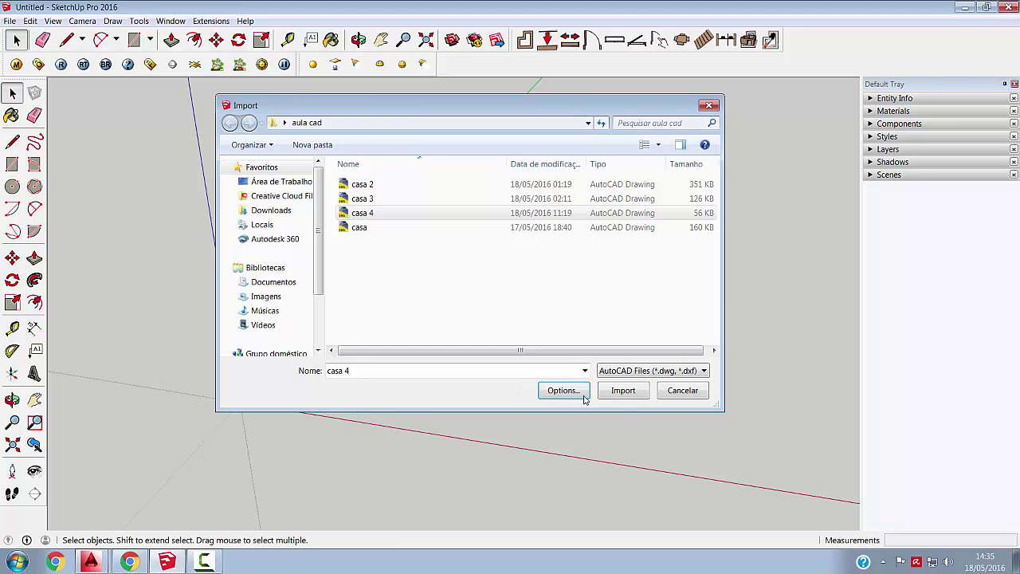
left_click(620, 391)
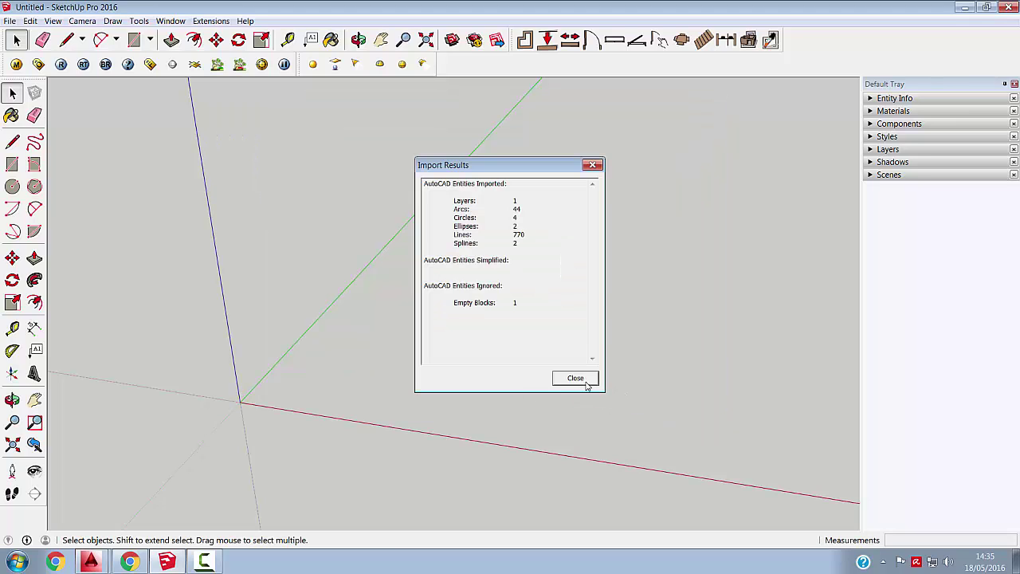
left_click(587, 381)
middle_click_drag(349, 339, 411, 460)
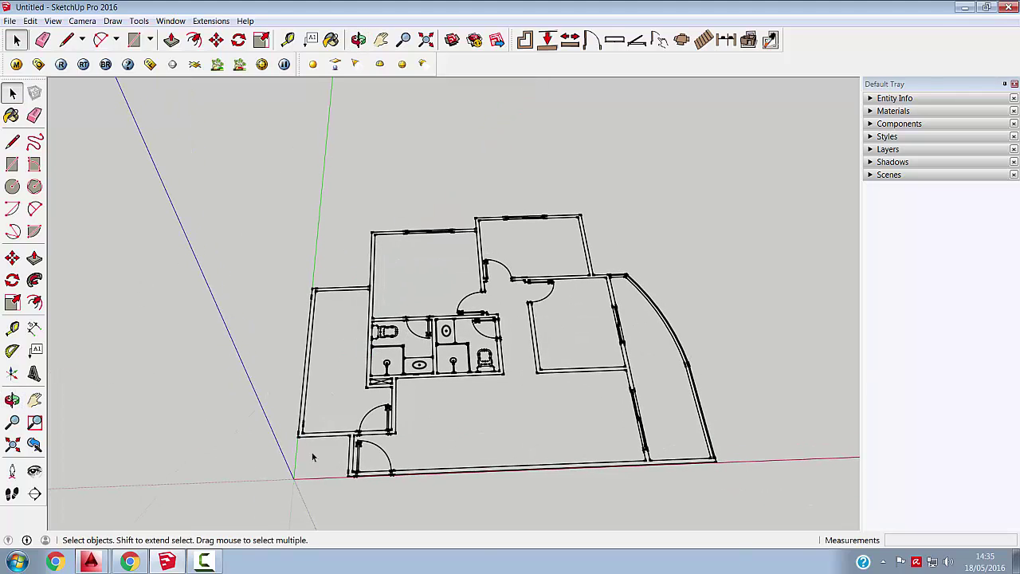
middle_click_drag(624, 459, 640, 470)
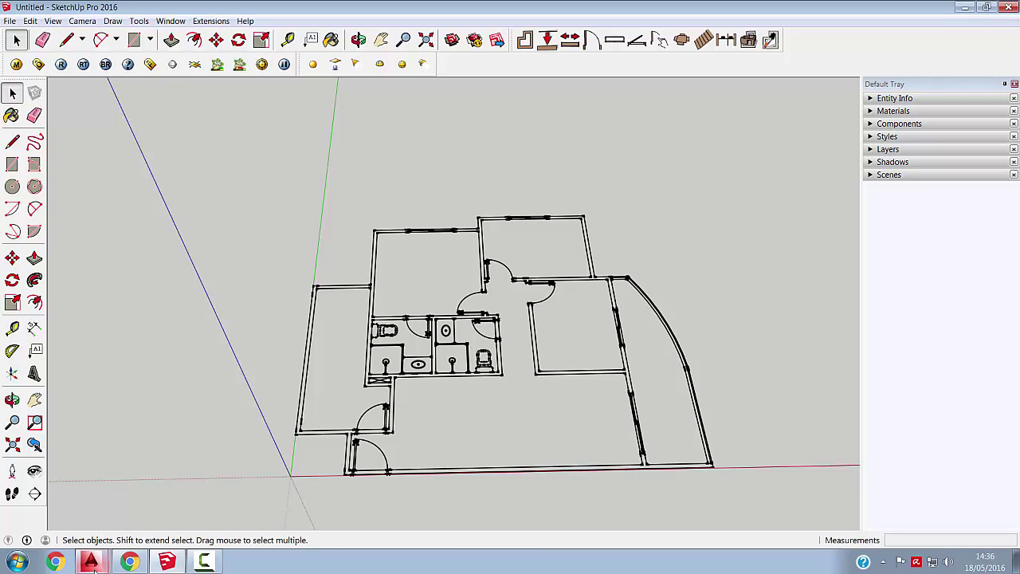
Switch to AutoCAD and compare the layer colours of the "casa" drawing with the "casa 4" drawing
mouse_move(91, 563)
left_click(102, 534)
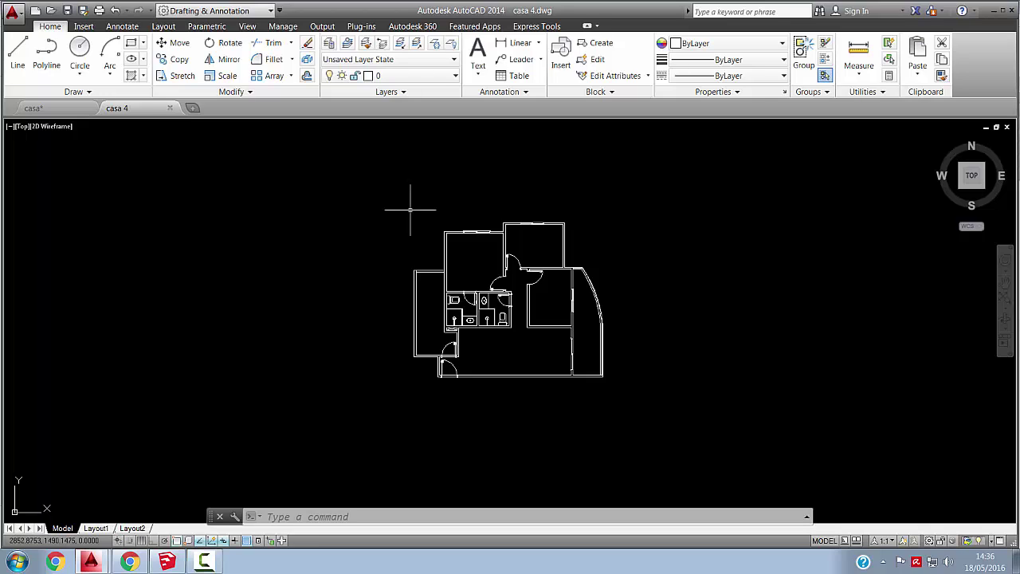
left_click(33, 107)
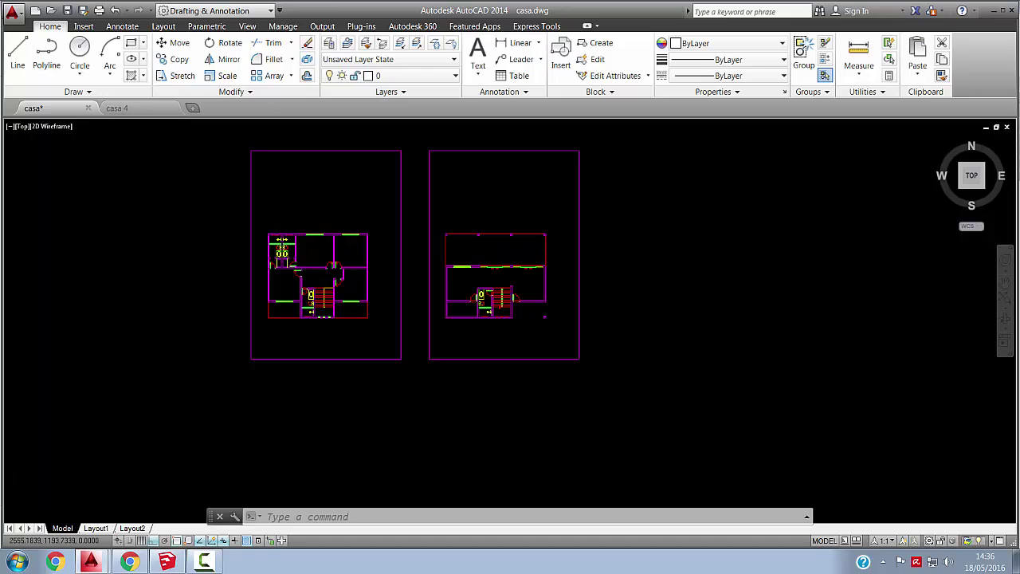
scroll(307, 232, "up", 5)
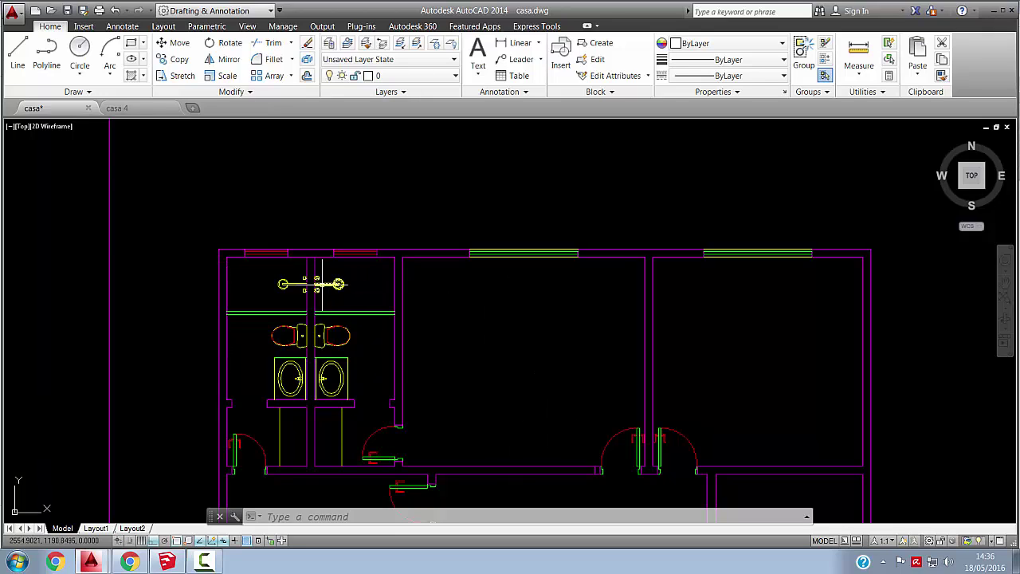
left_click(148, 110)
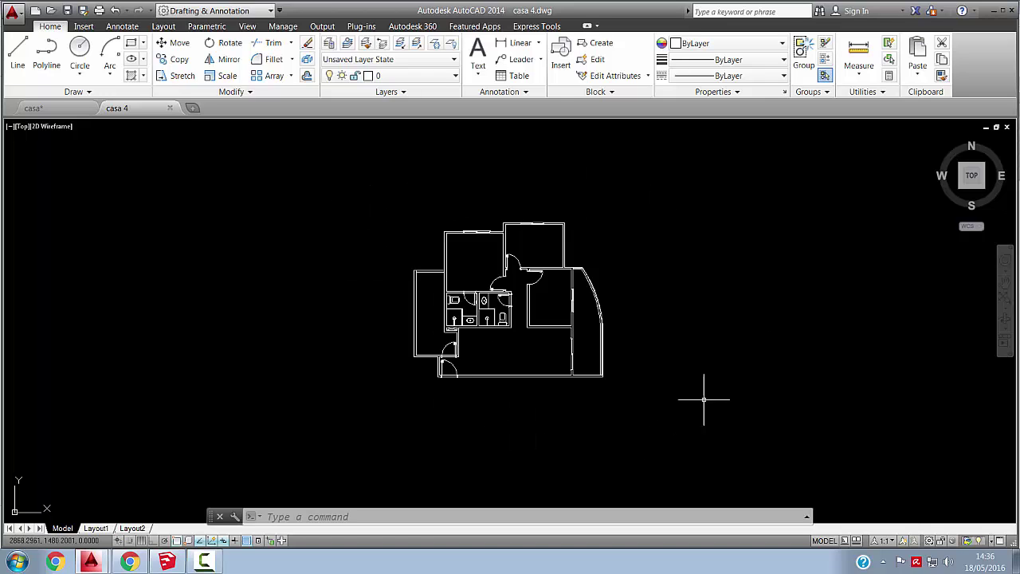
Return to SketchUp and check the imported model's layer list
left_click(157, 561)
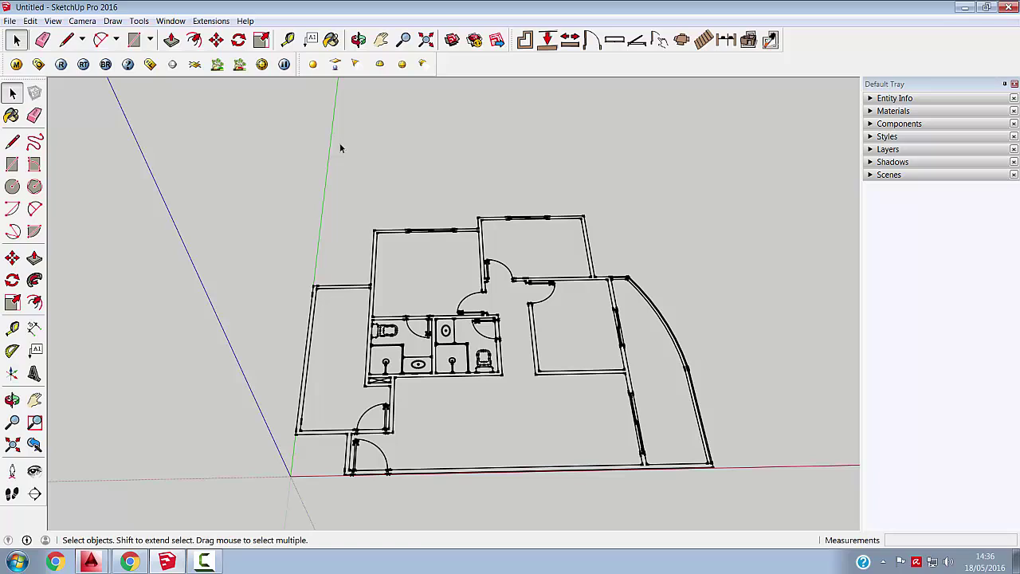
left_click(899, 150)
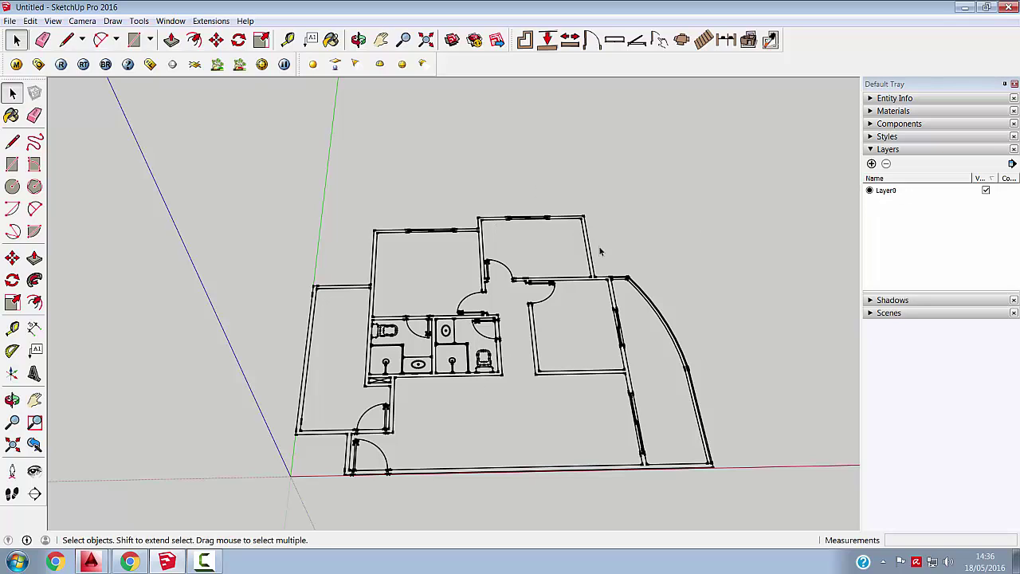
left_click(885, 151)
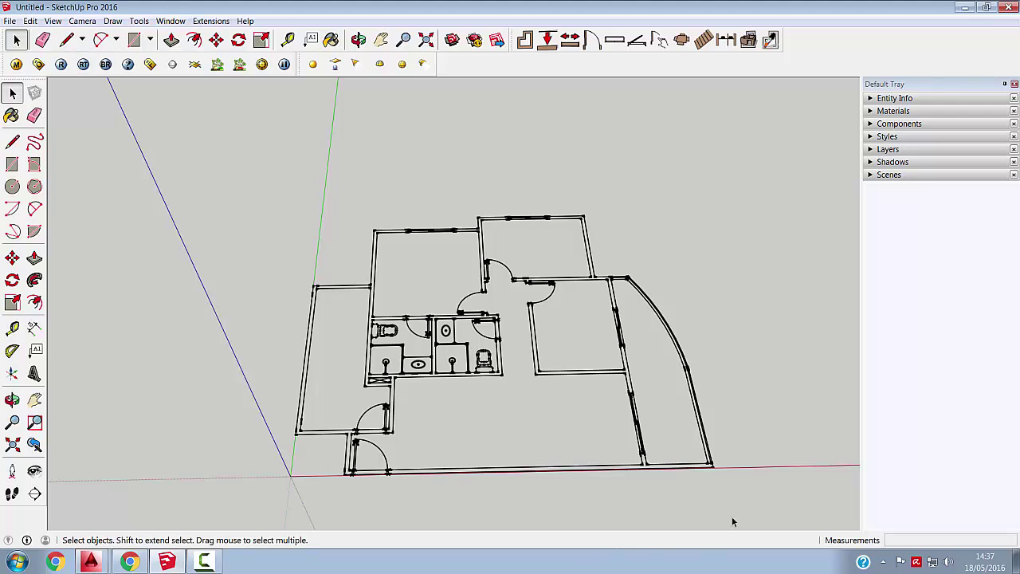
Select the whole imported floor plan and make it a group
left_click_drag(748, 504, 230, 169)
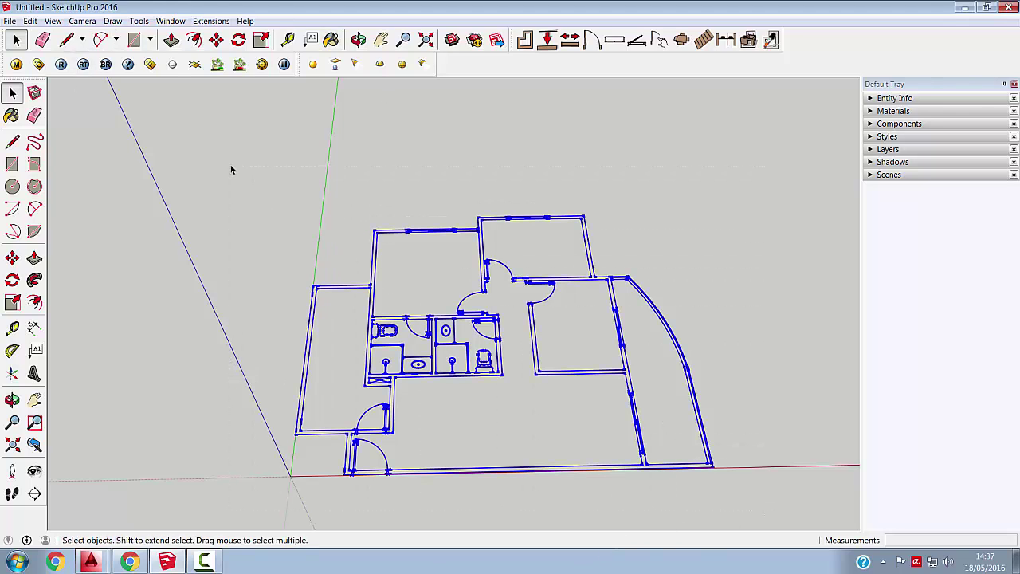
right_click(391, 322)
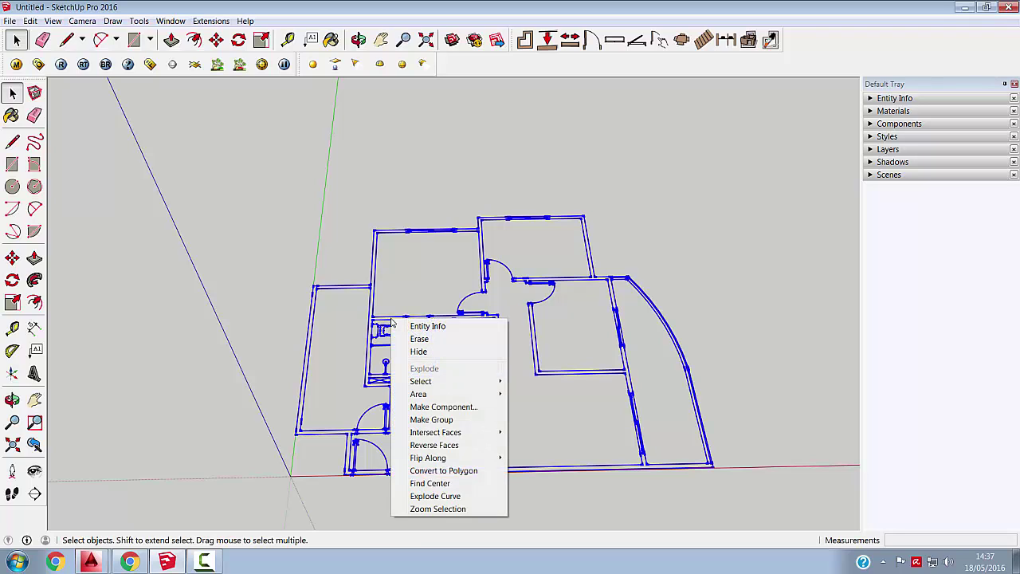
left_click(471, 427)
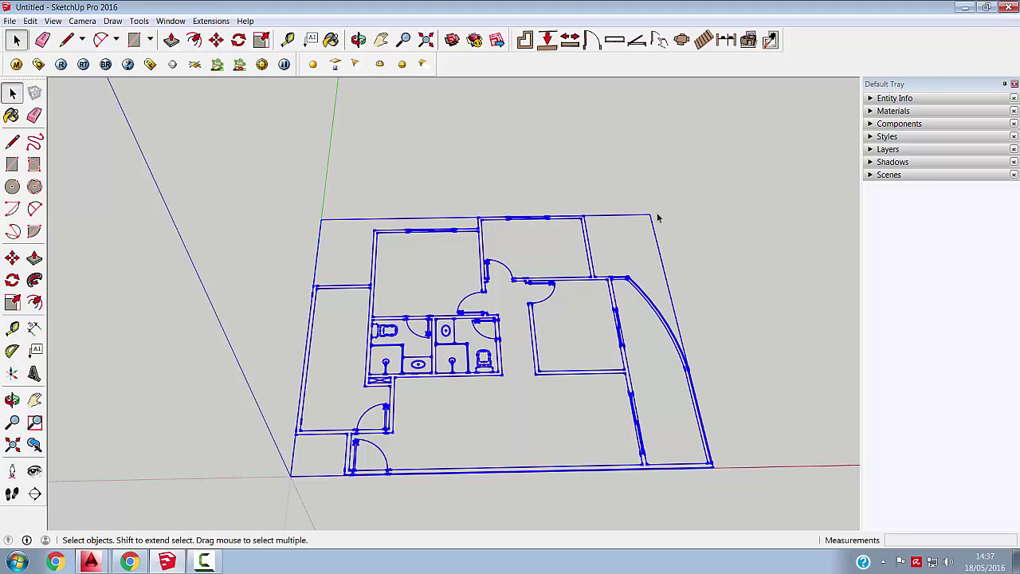
Lock the floor plan group
scroll(422, 423, "down", 1)
middle_click_drag(423, 432, 423, 436)
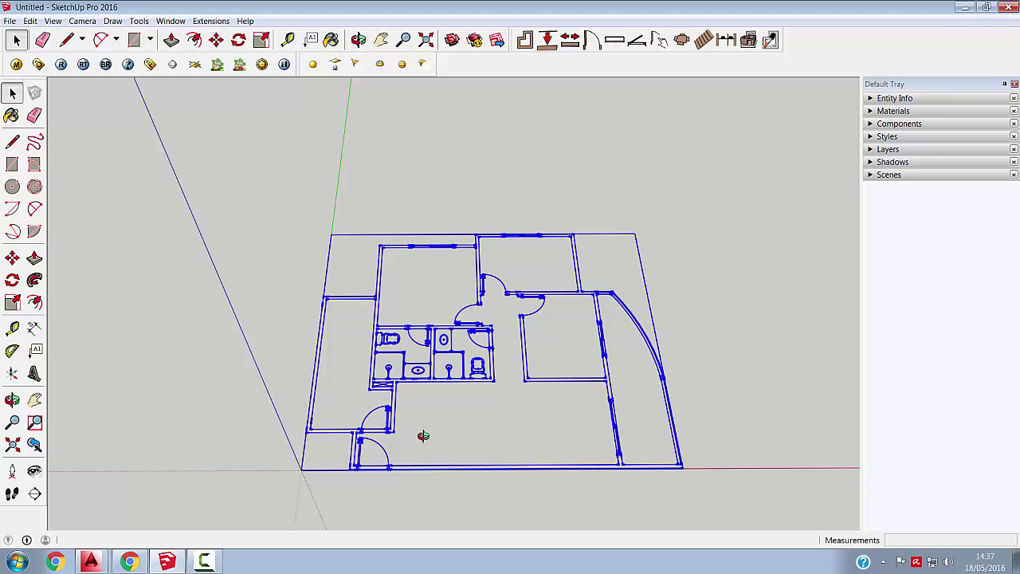
scroll(375, 424, "up", 3)
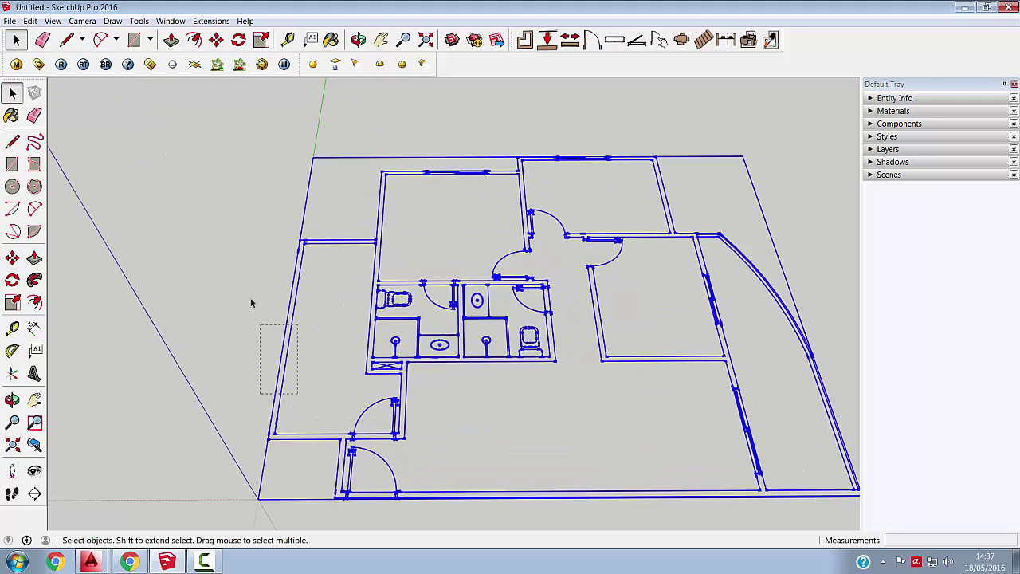
left_click_drag(284, 159, 285, 159)
left_click_drag(796, 278, 605, 161)
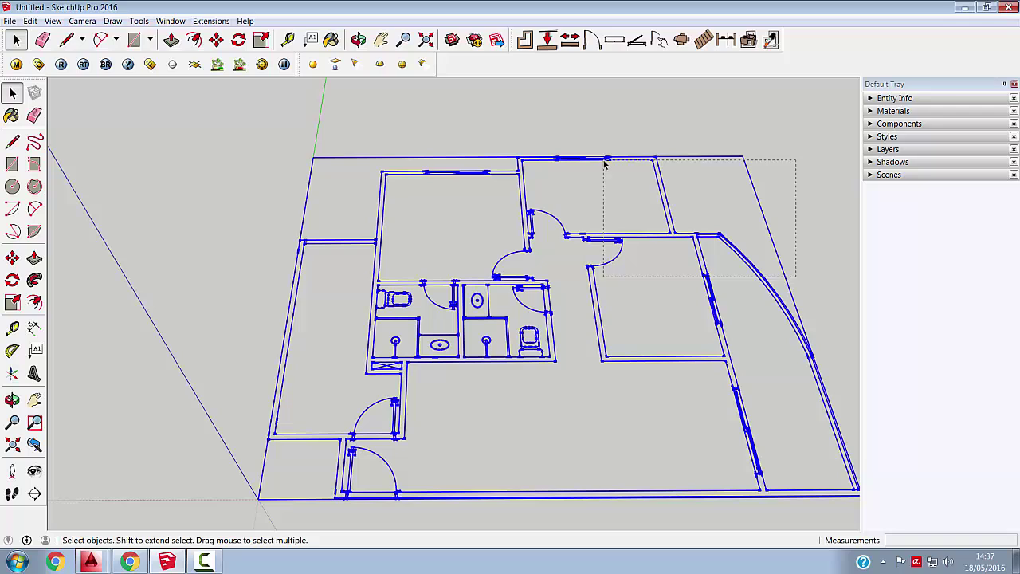
right_click(531, 237)
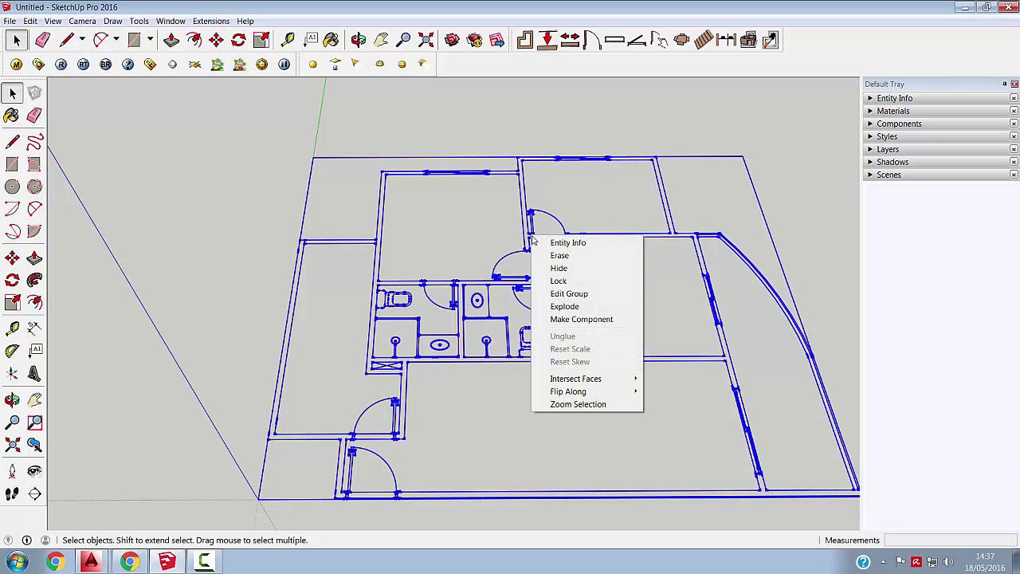
left_click(590, 282)
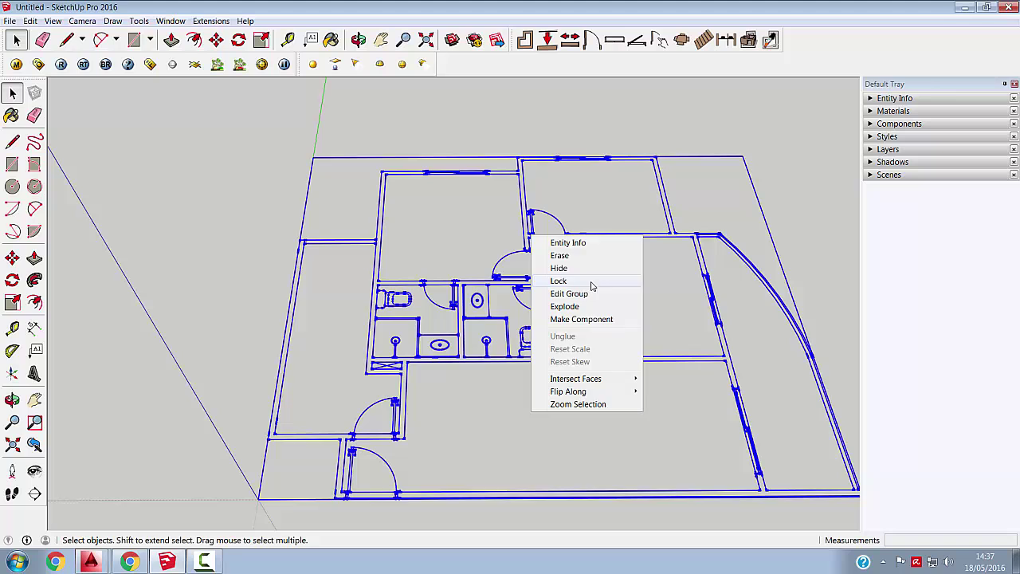
Draw a test rectangle of about 1.51 × 1.98 m on the ground beside the plan's curved wall
scroll(296, 227, "down", 3)
middle_click_drag(396, 315, 356, 109)
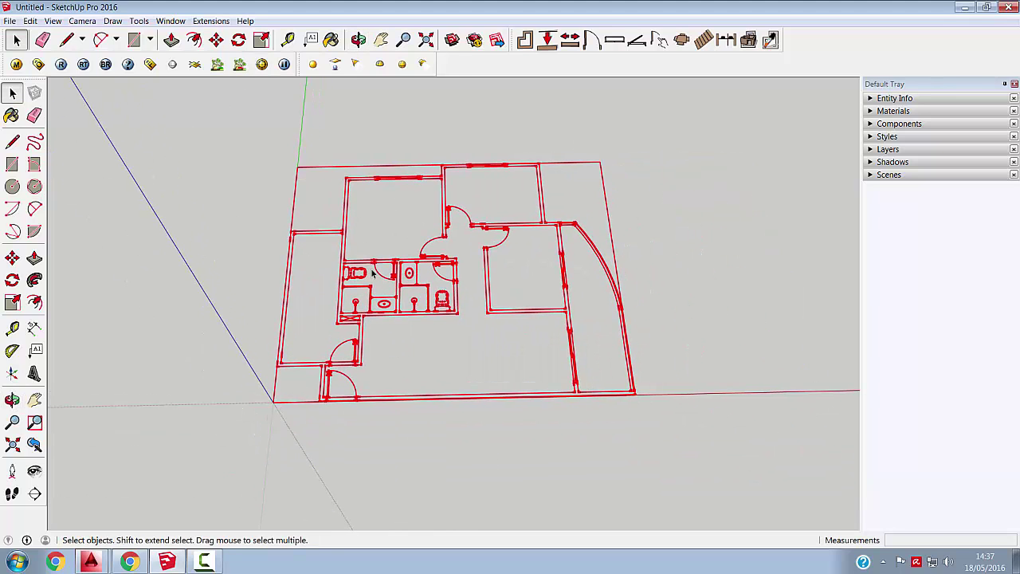
scroll(357, 325, "up", 2)
scroll(357, 325, "up", 2)
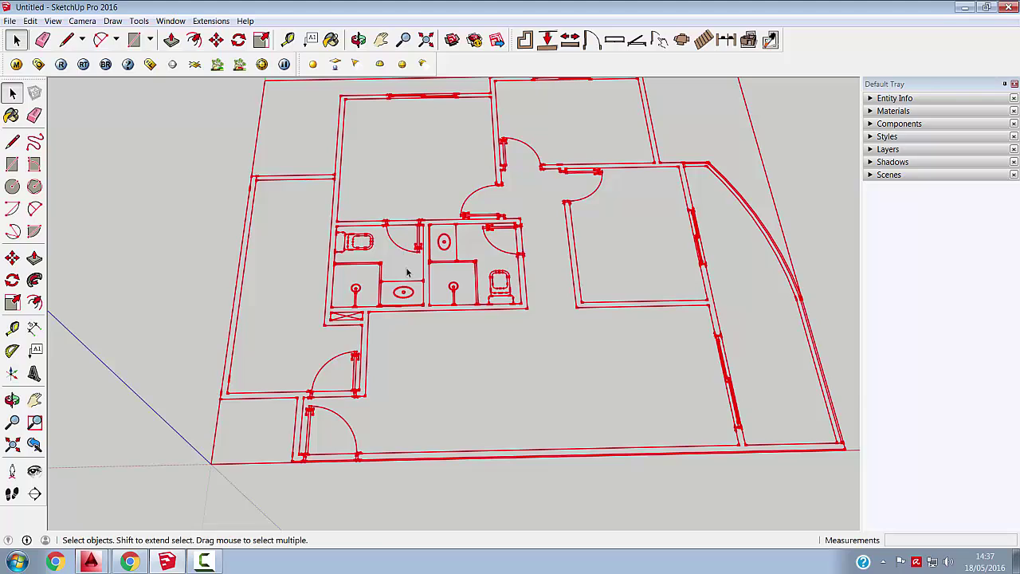
scroll(410, 310, "down", 3)
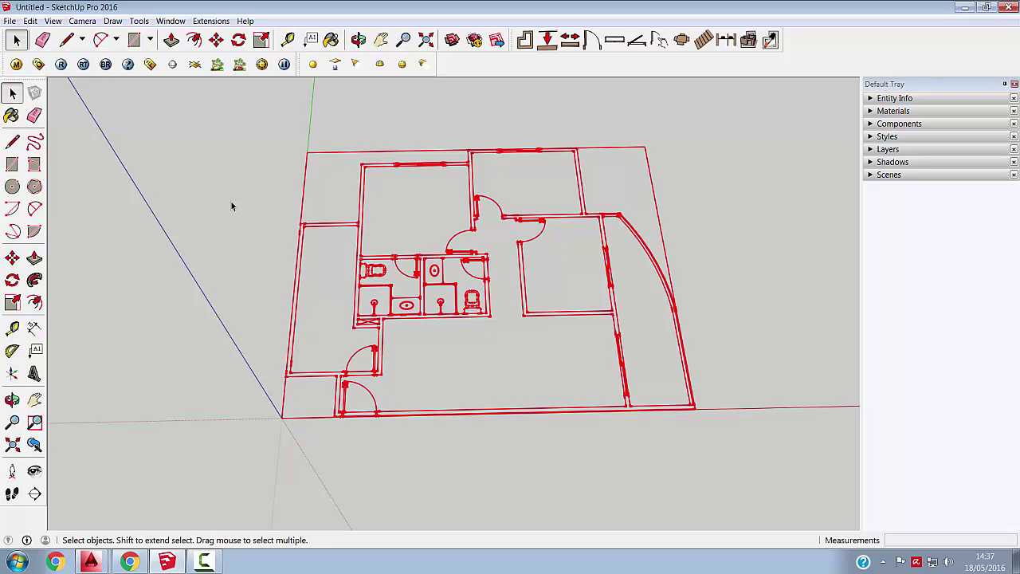
left_click(12, 164)
left_click(797, 326)
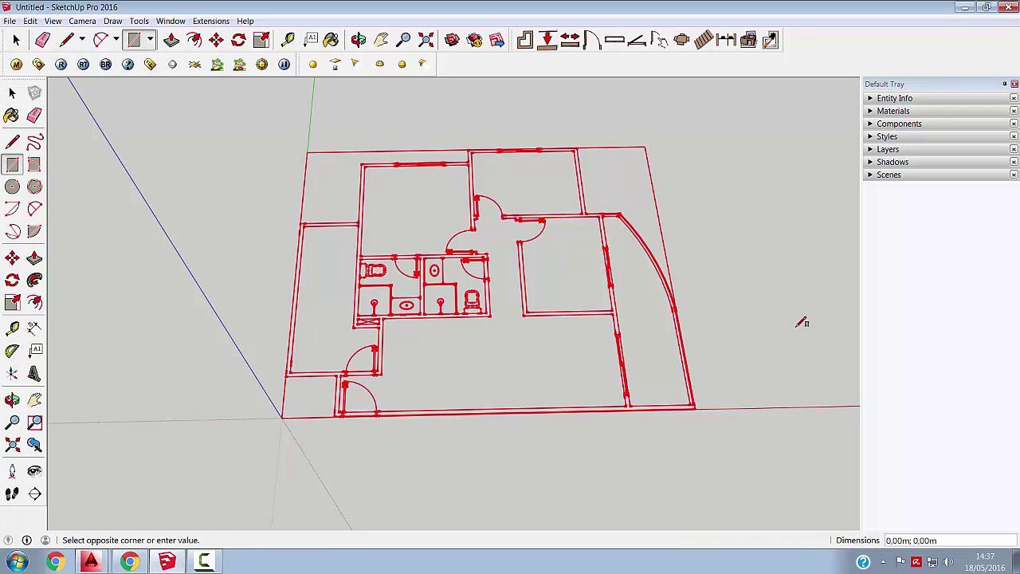
left_click(722, 260)
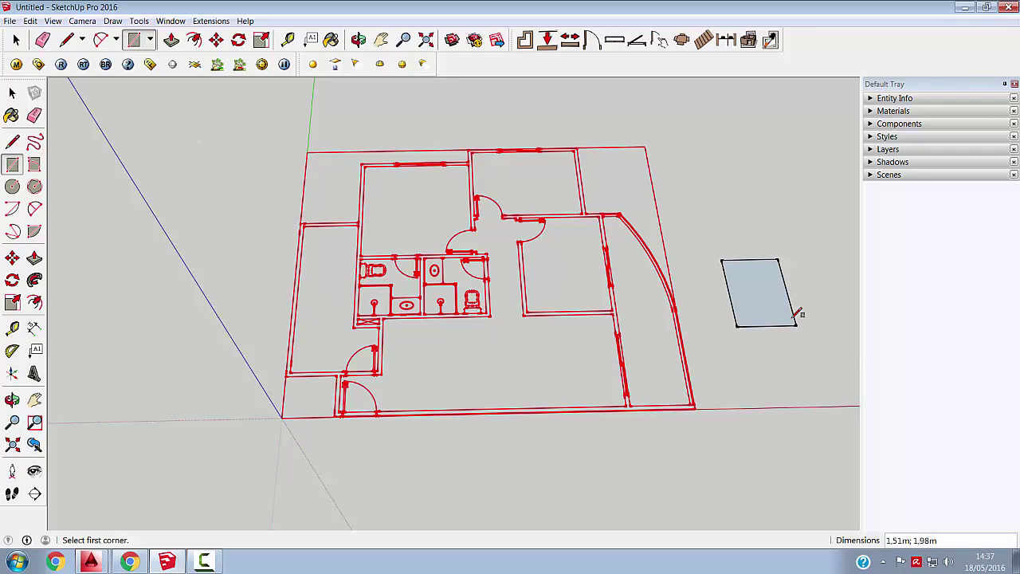
Select the test rectangle beside the floor plan and delete it
left_click(12, 93)
left_click_drag(854, 431, 704, 213)
key("Delete")
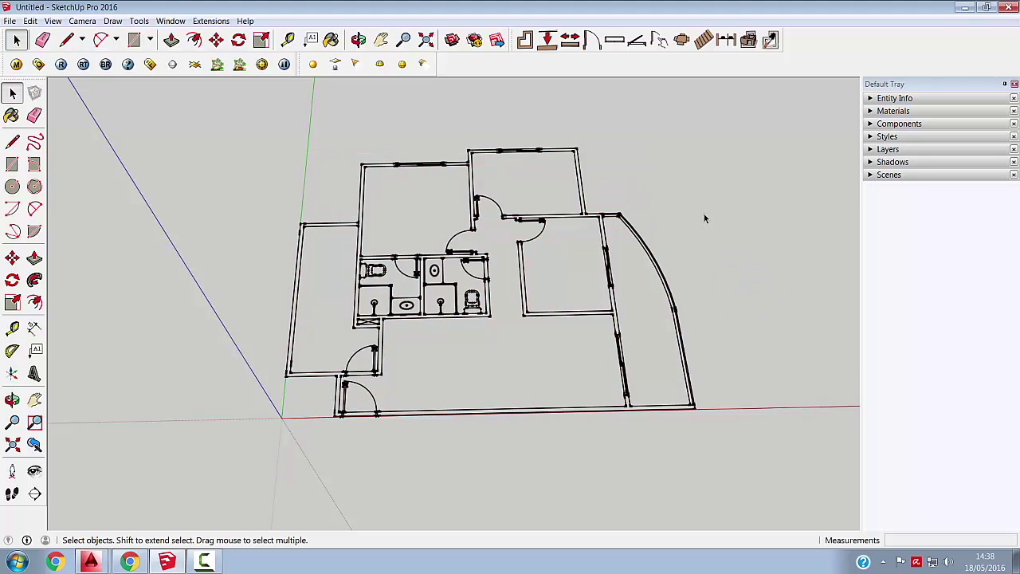
scroll(304, 232, "up", 3)
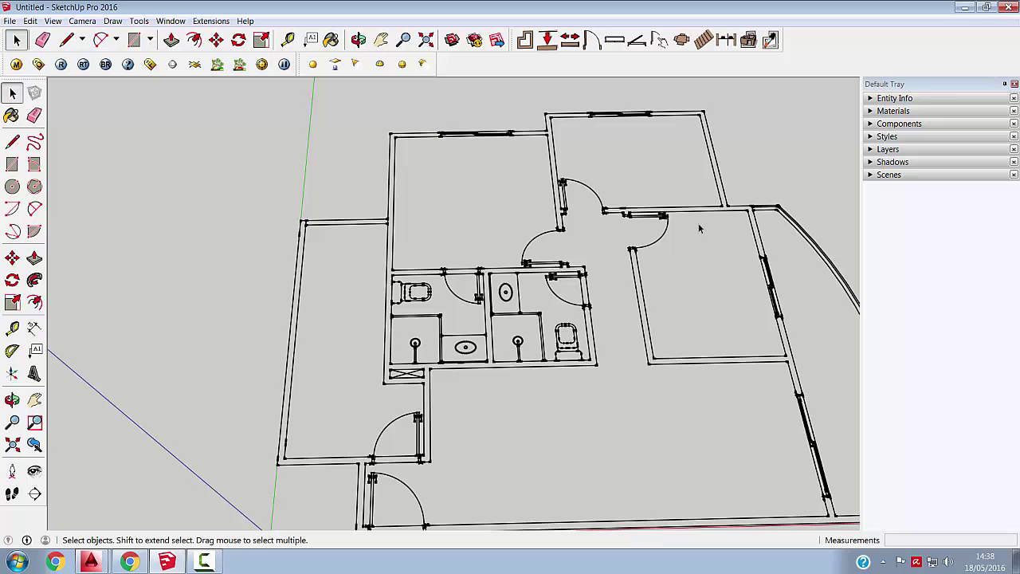
Trace the short end wall of the narrow room beside the green axis with a 1.60 × 0.10 m rectangle
left_click(11, 165)
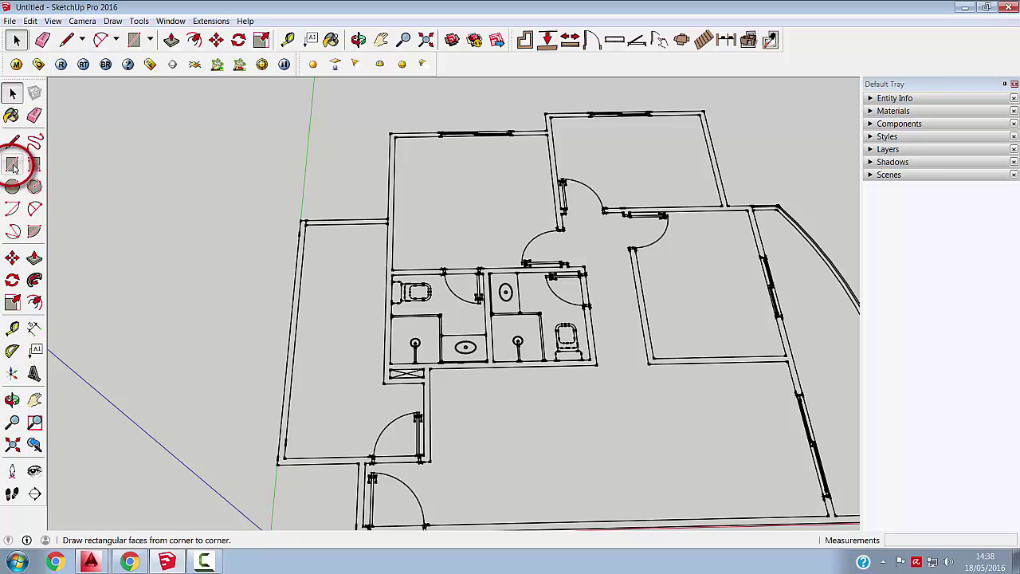
left_click(12, 165)
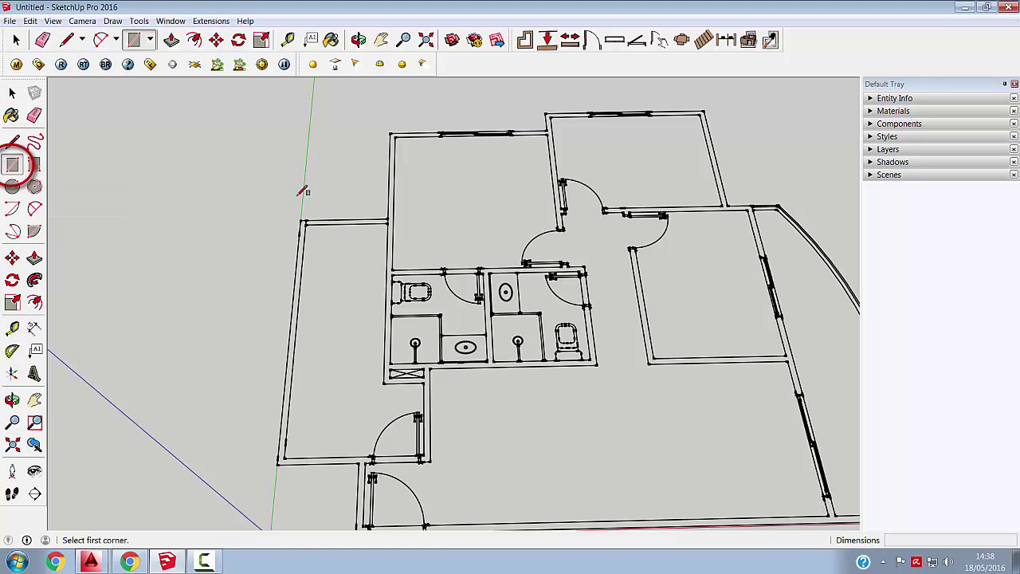
scroll(306, 230, "up", 1)
scroll(306, 227, "up", 1)
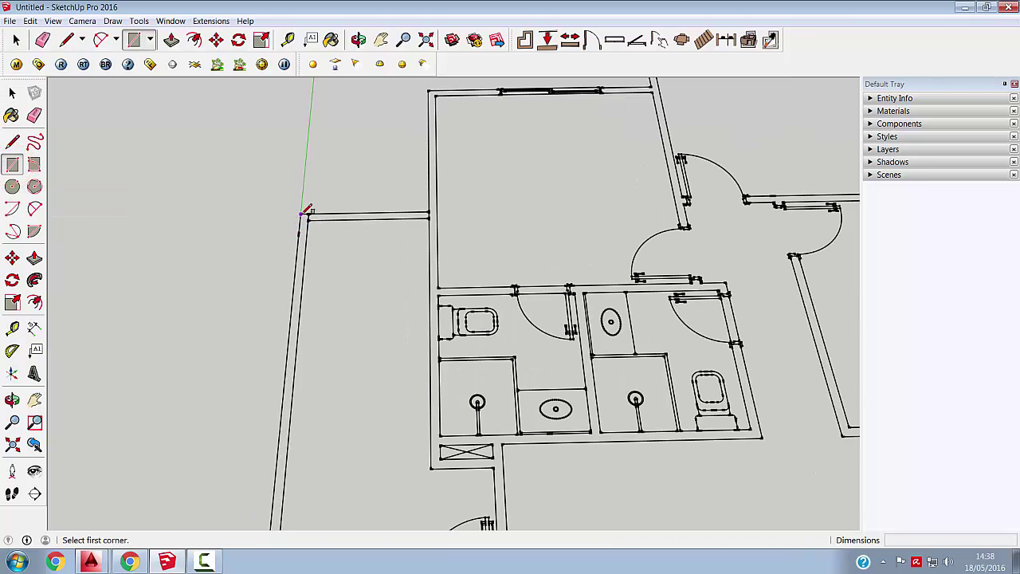
left_click(303, 216)
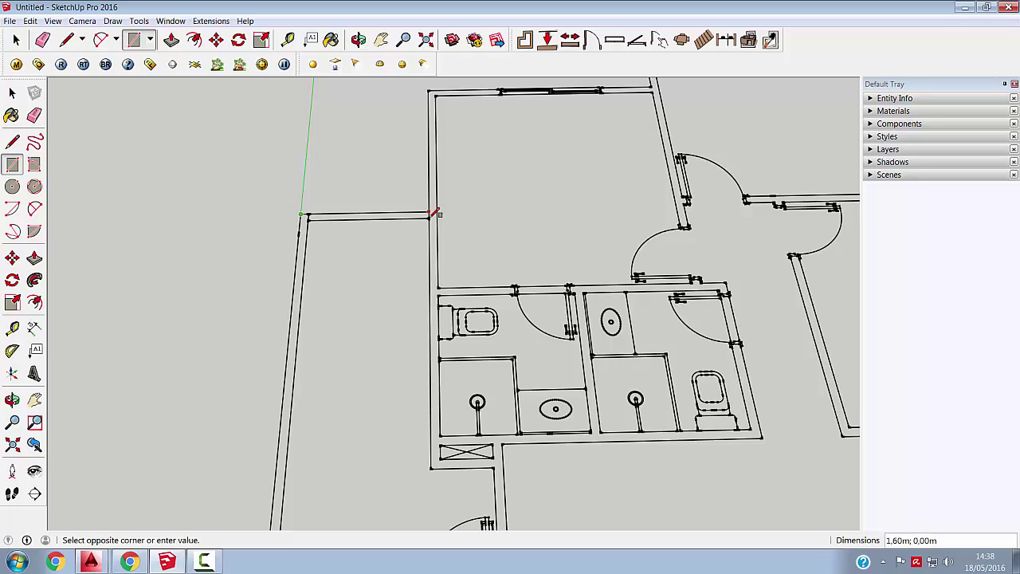
left_click(434, 215)
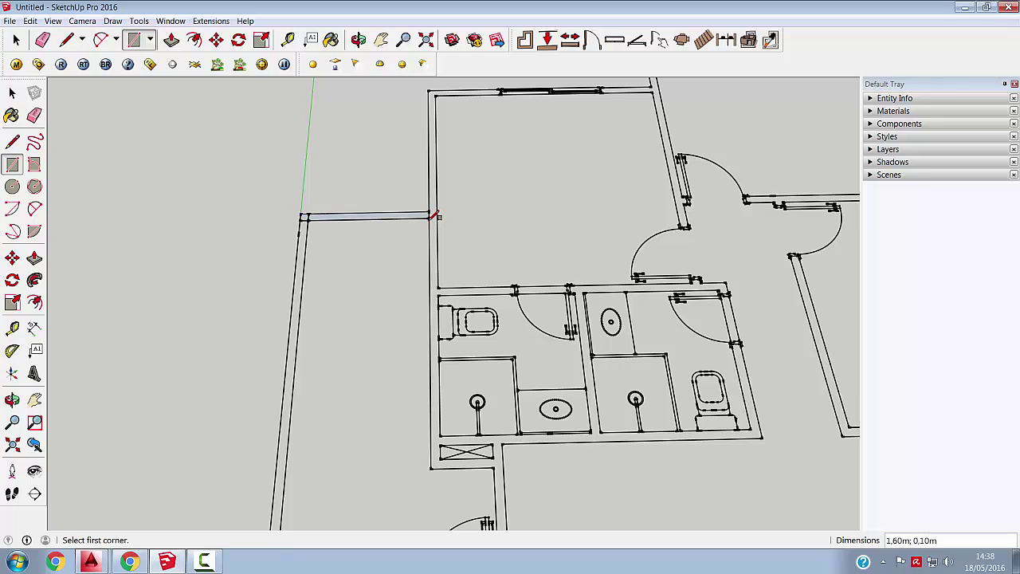
Trace the long wall beside the bedroom and bathroom, 0.10 × 5.20 m, and the short wall below the shaft, 0.65 × 0.10 m, as rectangles
left_click(430, 91)
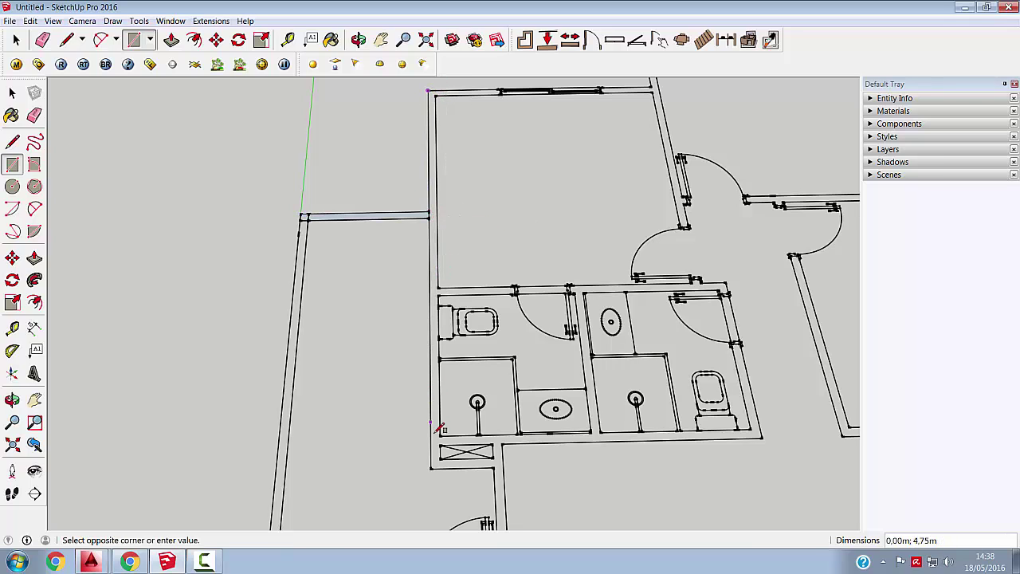
left_click(446, 459)
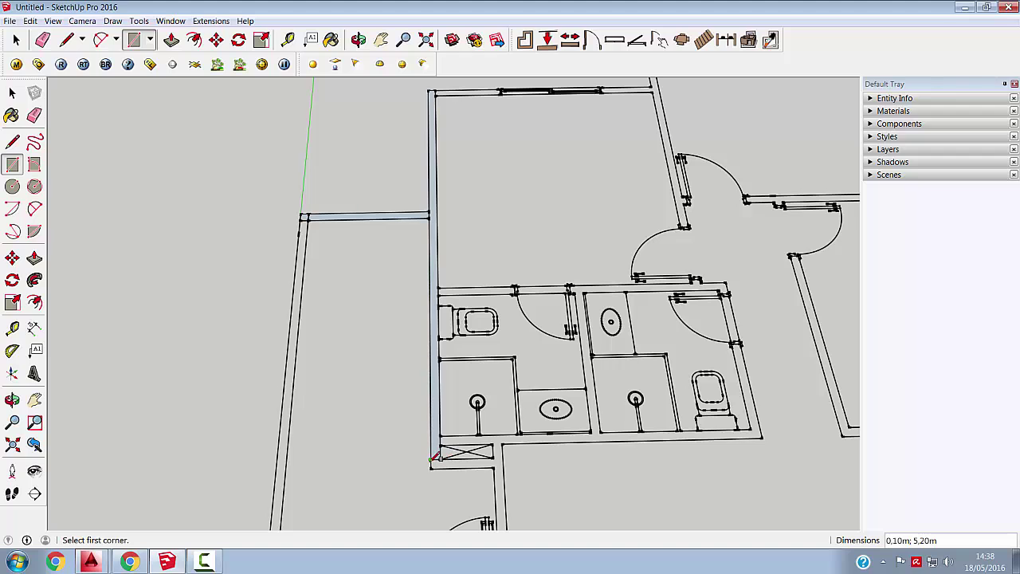
left_click(432, 459)
left_click(494, 458)
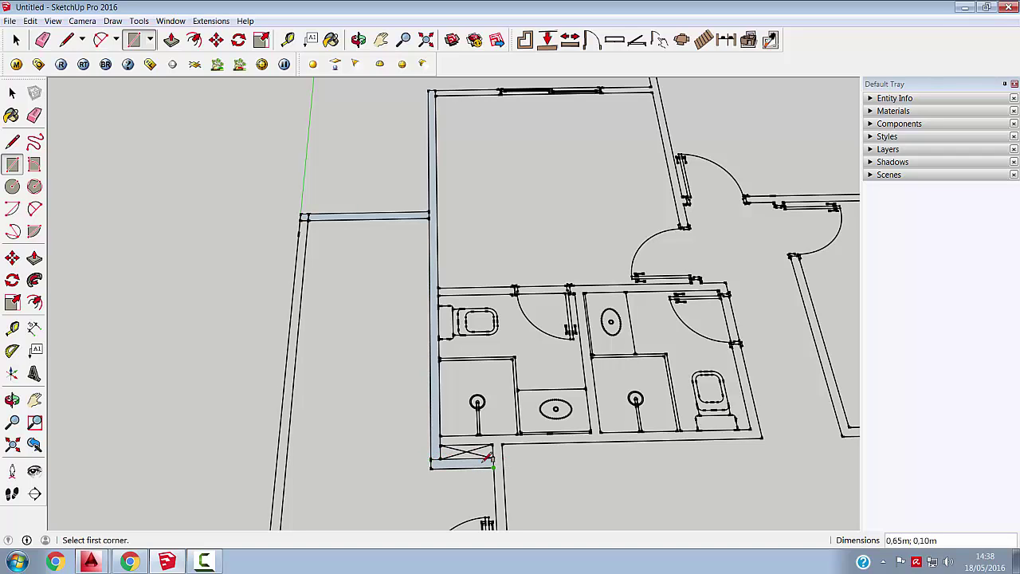
Trace the narrow room's long outer wall with a 4.35 × 0.10 m rectangle
left_click(303, 213)
scroll(303, 212, "down", 3)
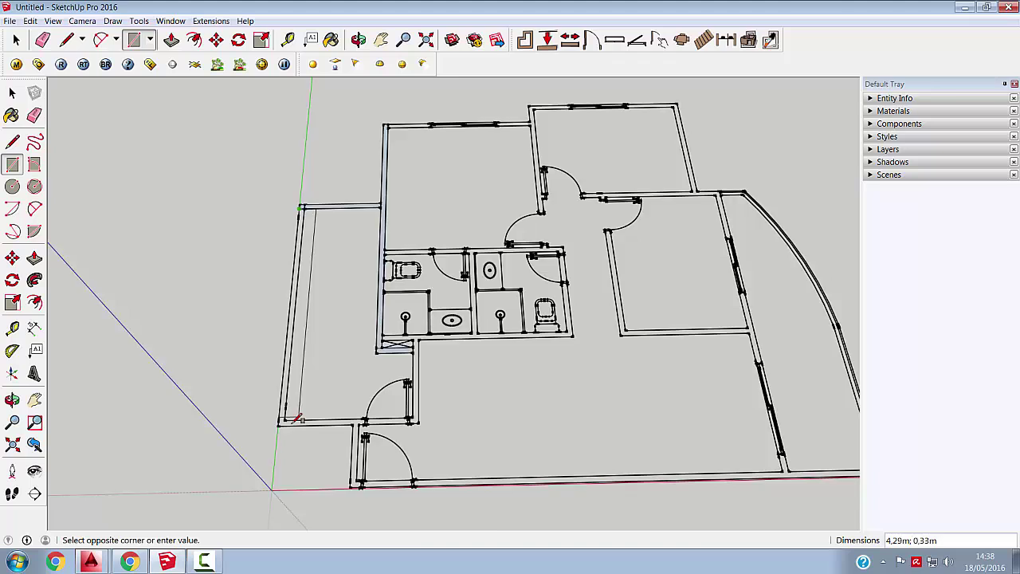
scroll(297, 417, "up", 3)
left_click(282, 415)
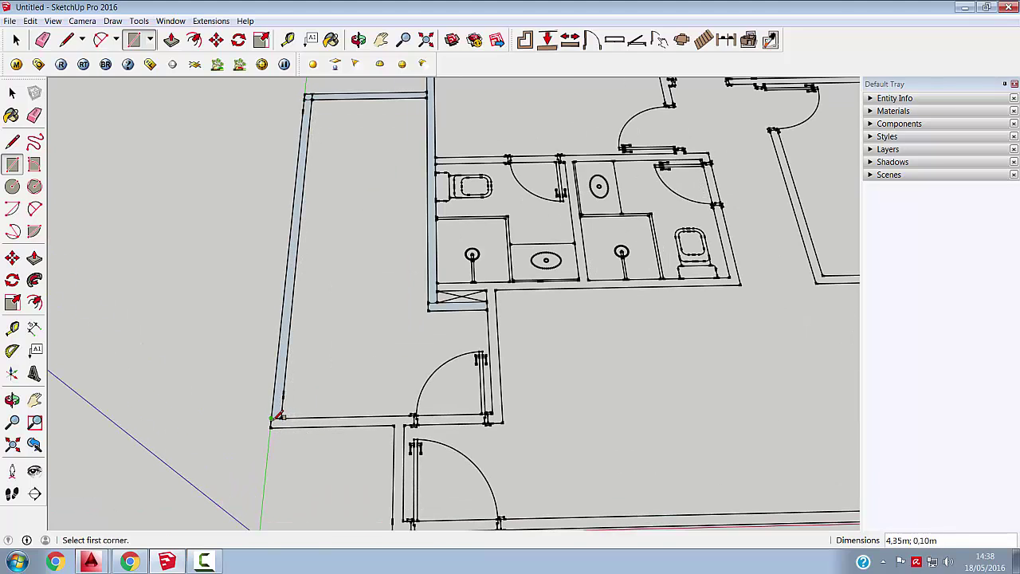
Close the narrow room with a 2.35 × 0.10 m rectangle over its lower wall and a 1.45 × 0.10 m one over the wall at the door
left_click(276, 418)
left_click(500, 415)
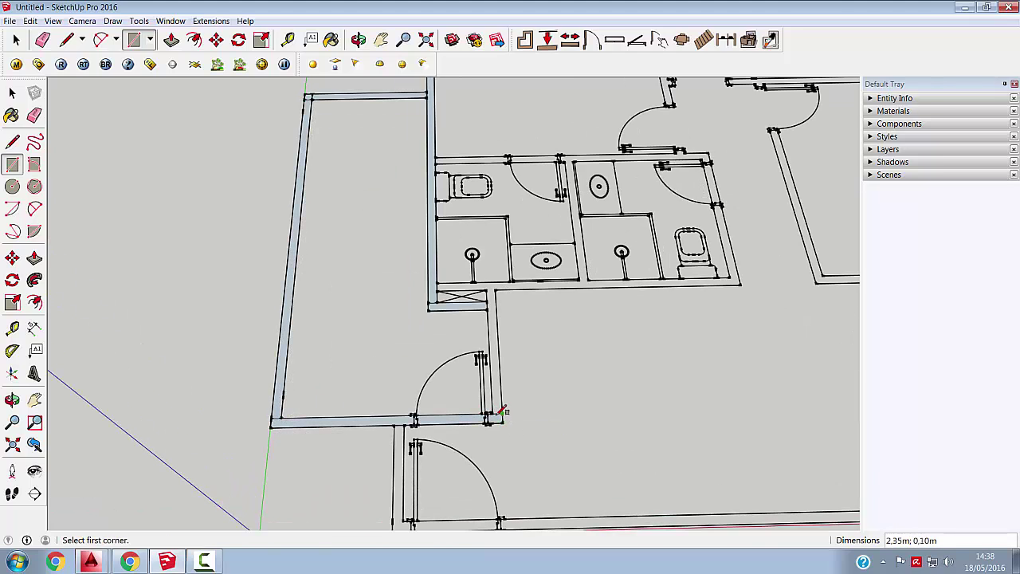
left_click(500, 414)
left_click(498, 287)
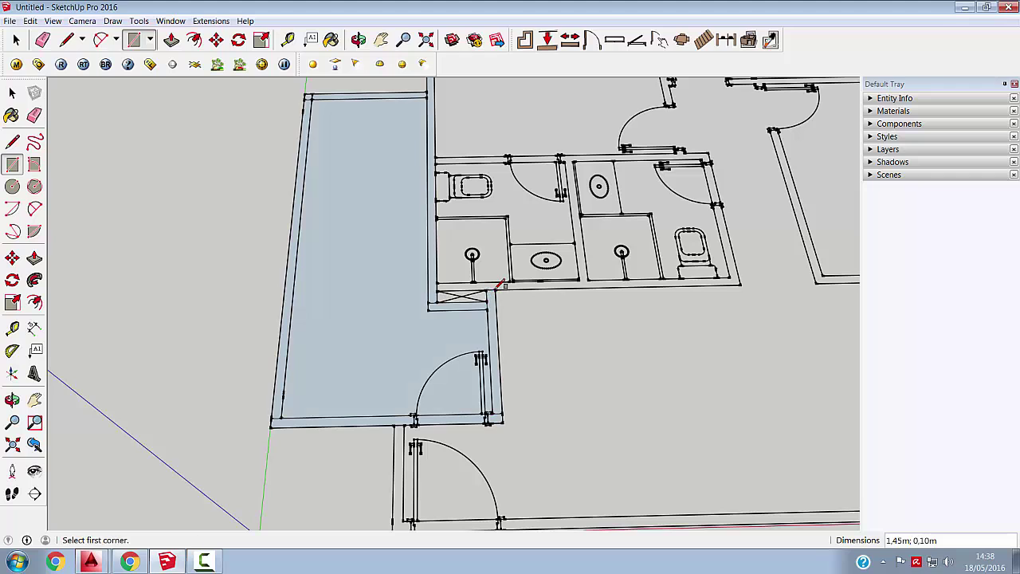
Delete the floor face enclosed by the narrow room's walls, keeping only the wall faces
key("l")
key("space")
left_click(388, 217)
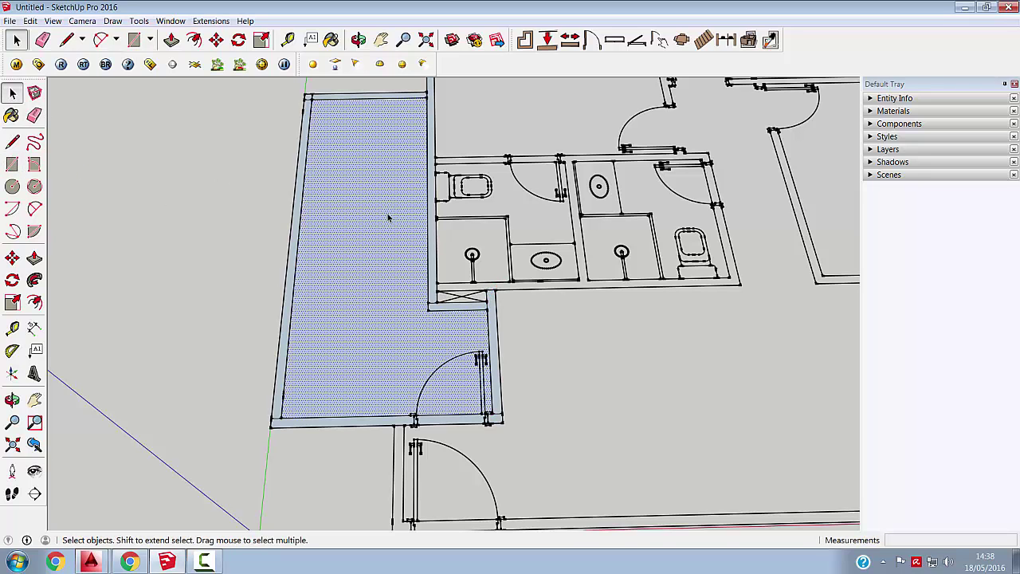
key("Delete")
Draw a 3.20 × 2.35 m rectangle over the projecting upper bedroom's outer outline and a 3.00 × 2.25 m rectangle along its inner wall lines
scroll(196, 443, "down", 5)
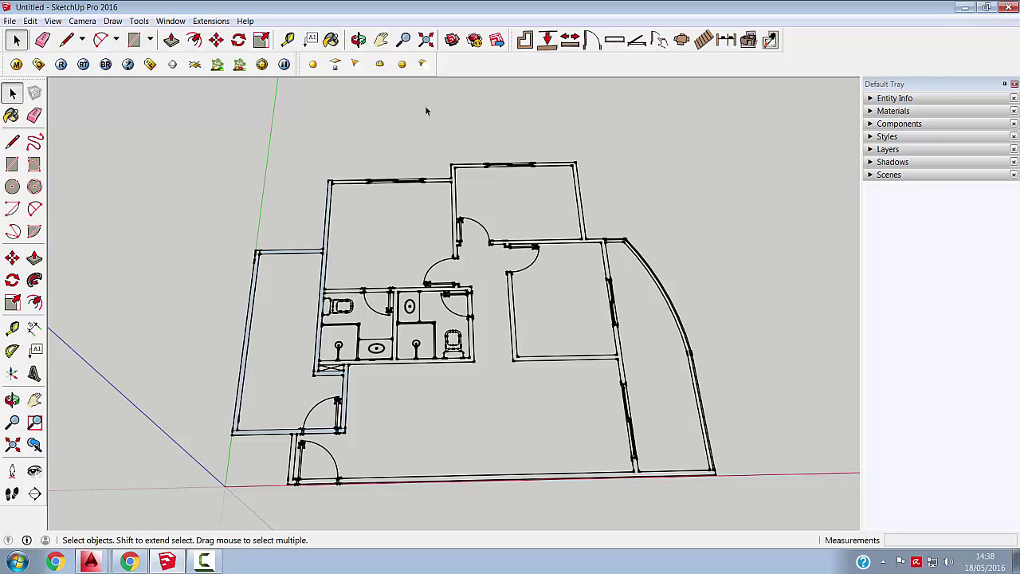
scroll(542, 165, "up", 6)
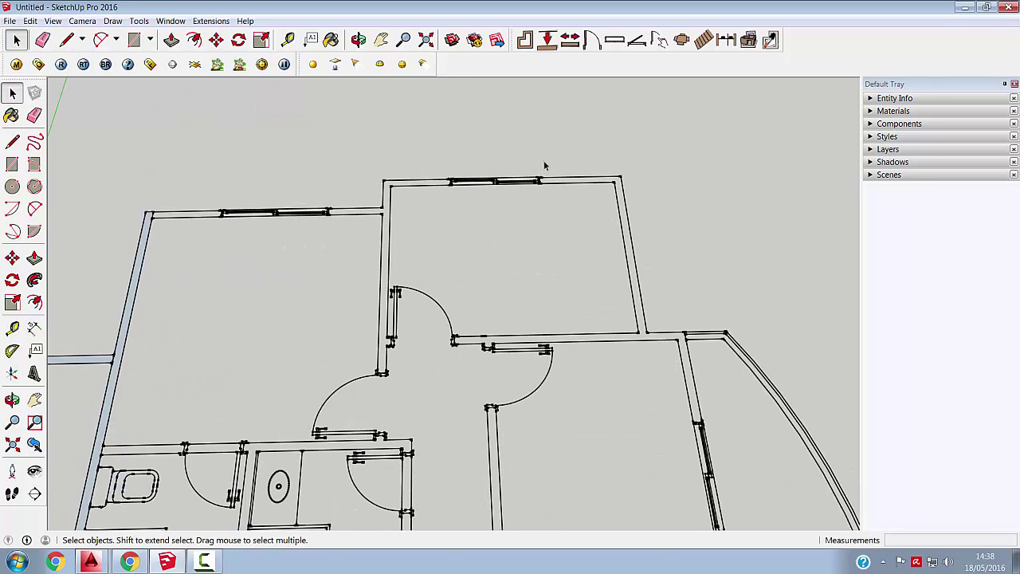
left_click(12, 163)
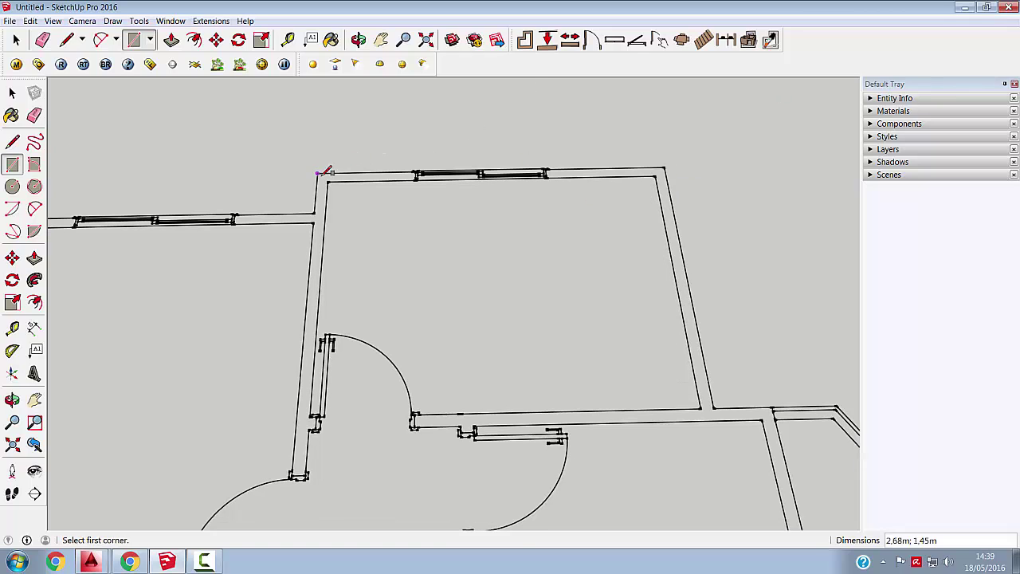
left_click(317, 172)
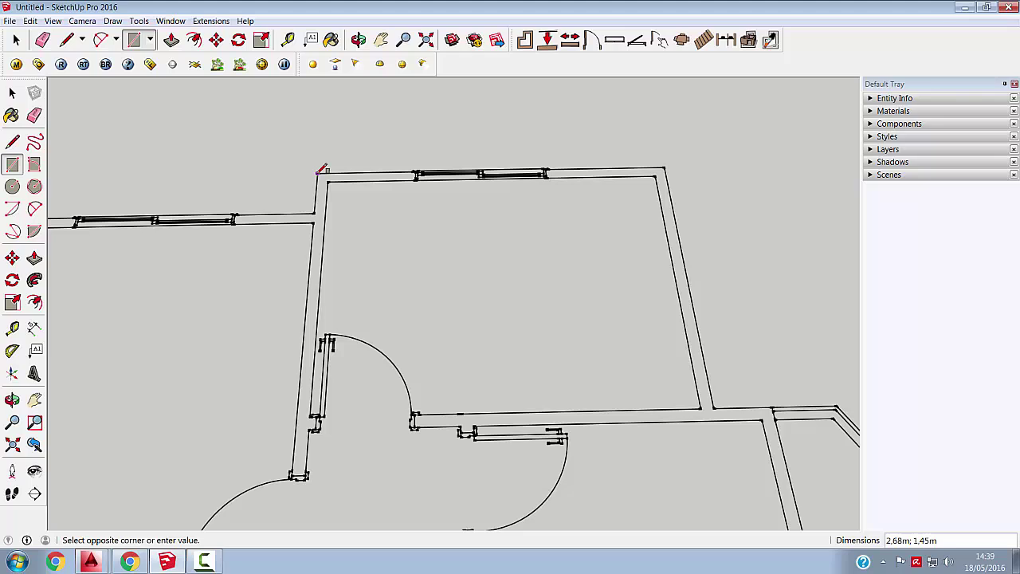
left_click(715, 405)
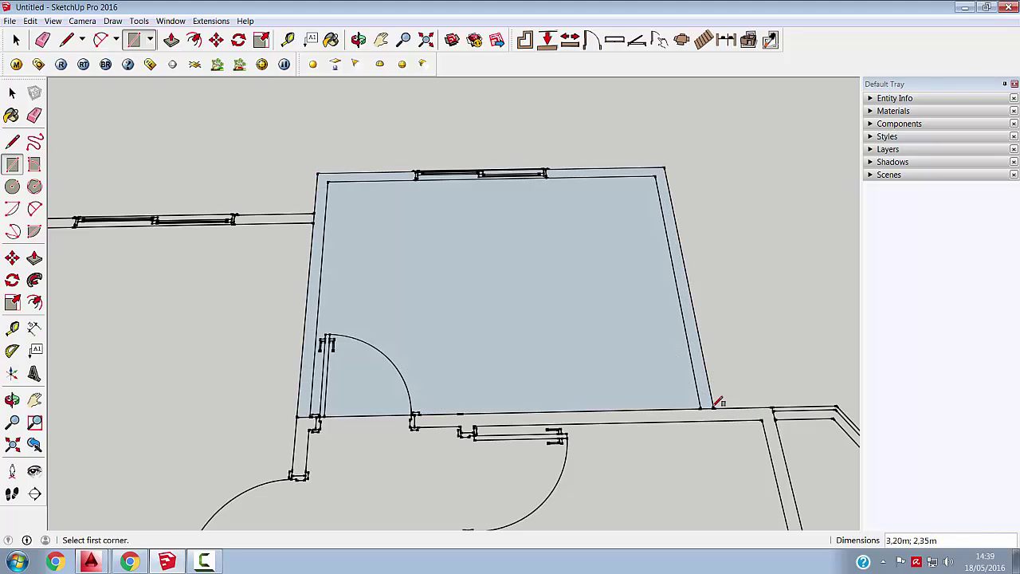
left_click(326, 182)
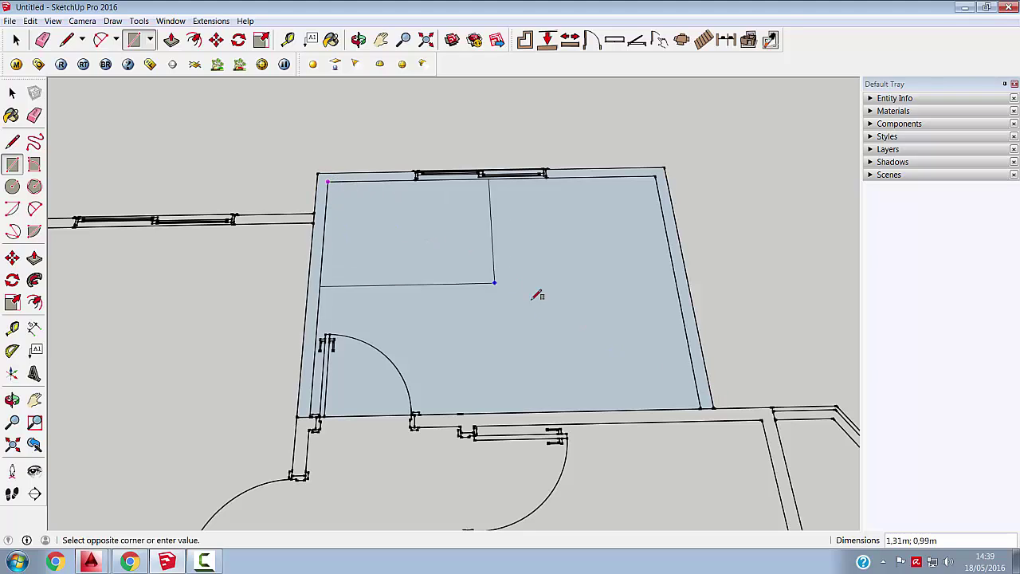
left_click(703, 405)
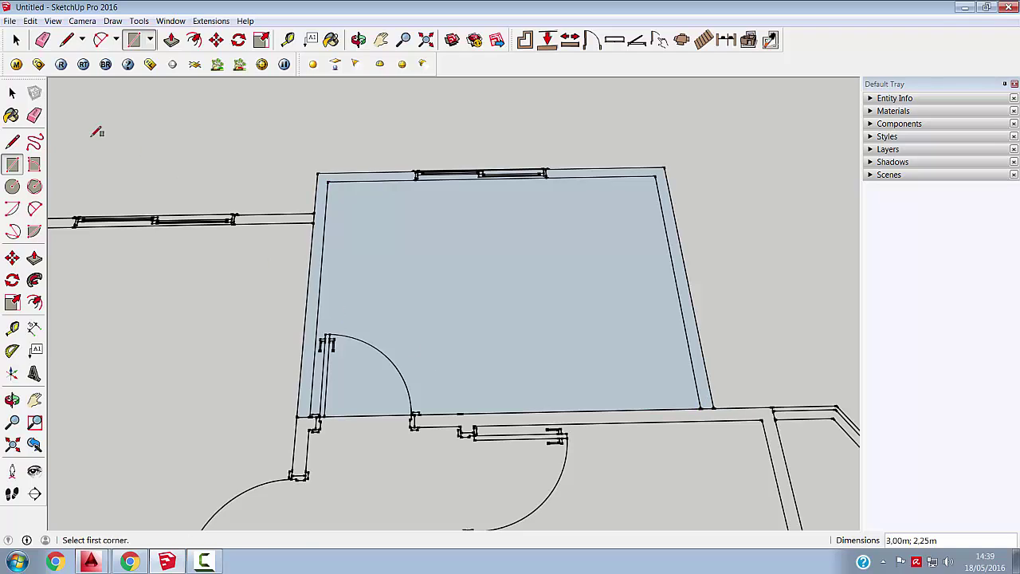
Select the upper bedroom's inner face and its surrounding wall face in turn to check that they are separate
left_click(12, 93)
left_click(343, 192)
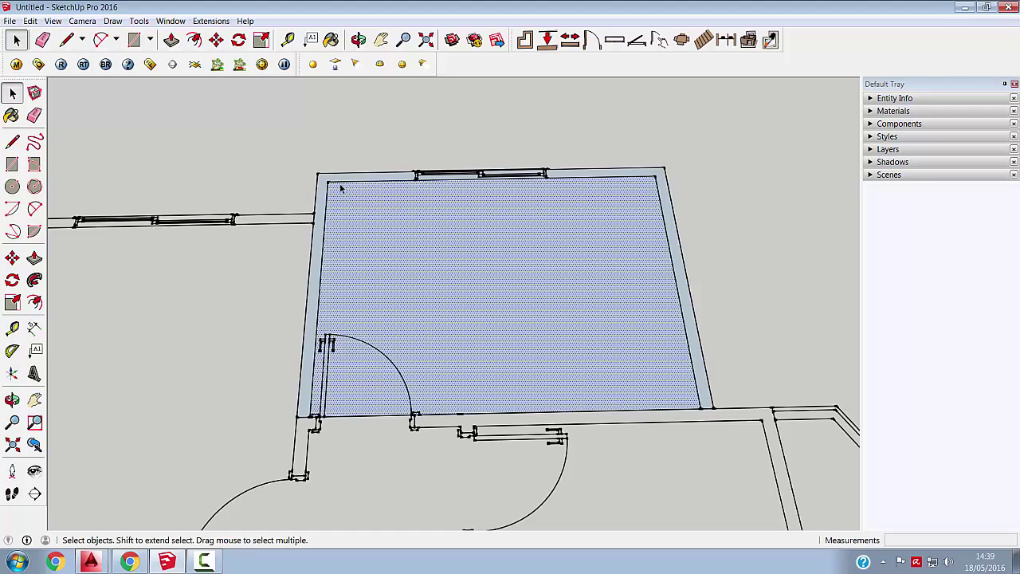
left_click(327, 178)
left_click(341, 196)
left_click(326, 178)
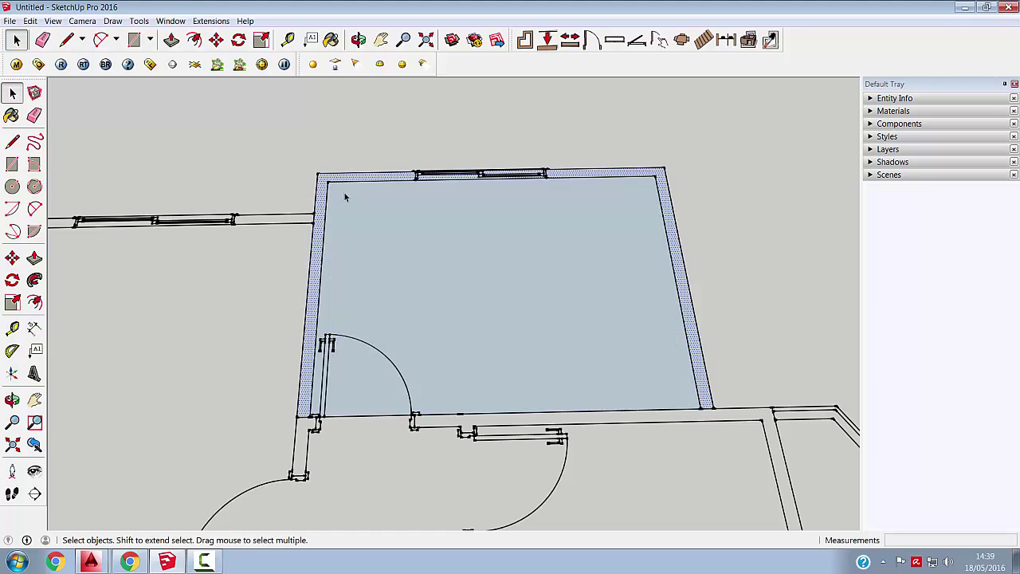
left_click(344, 193)
double_click(345, 196)
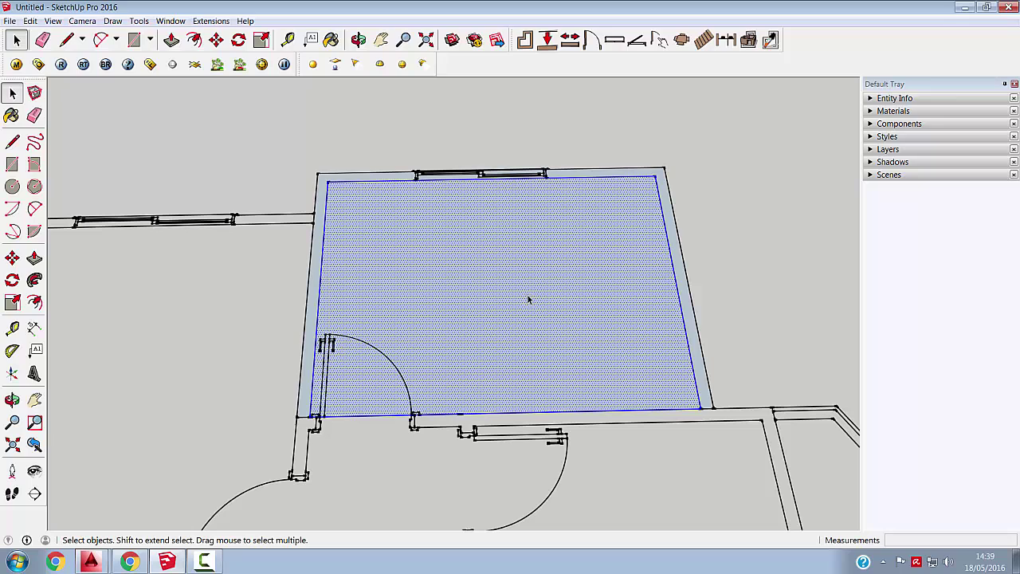
Delete the upper bedroom's inner floor face and the leftover edge crossing its doorway
left_click(523, 234)
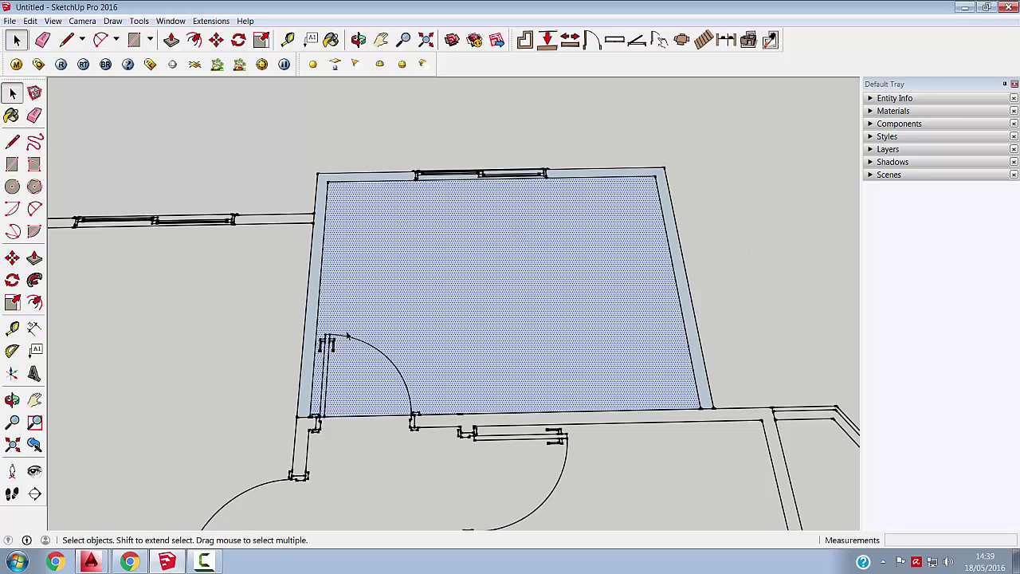
key("Delete")
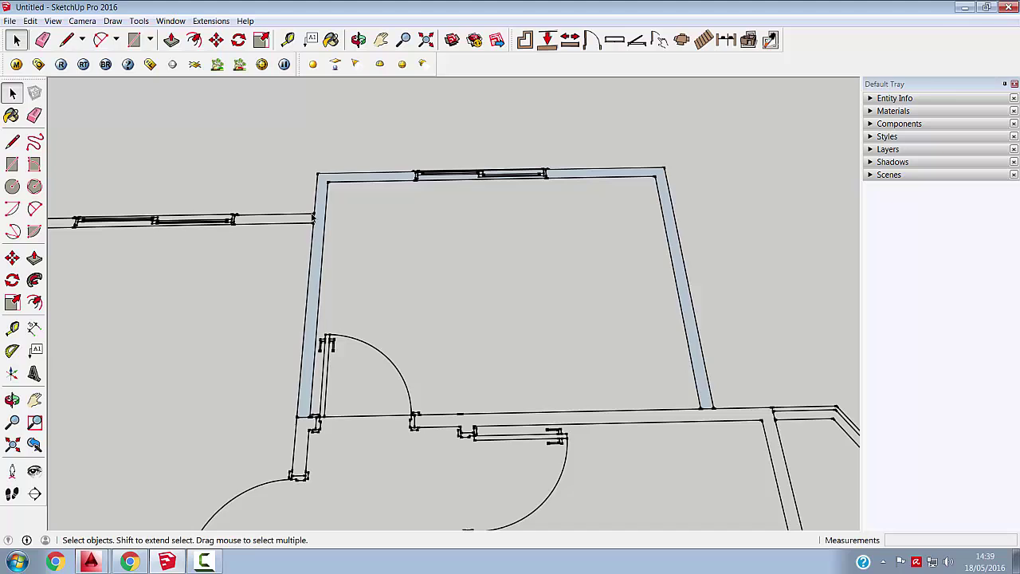
scroll(383, 103, "down", 4)
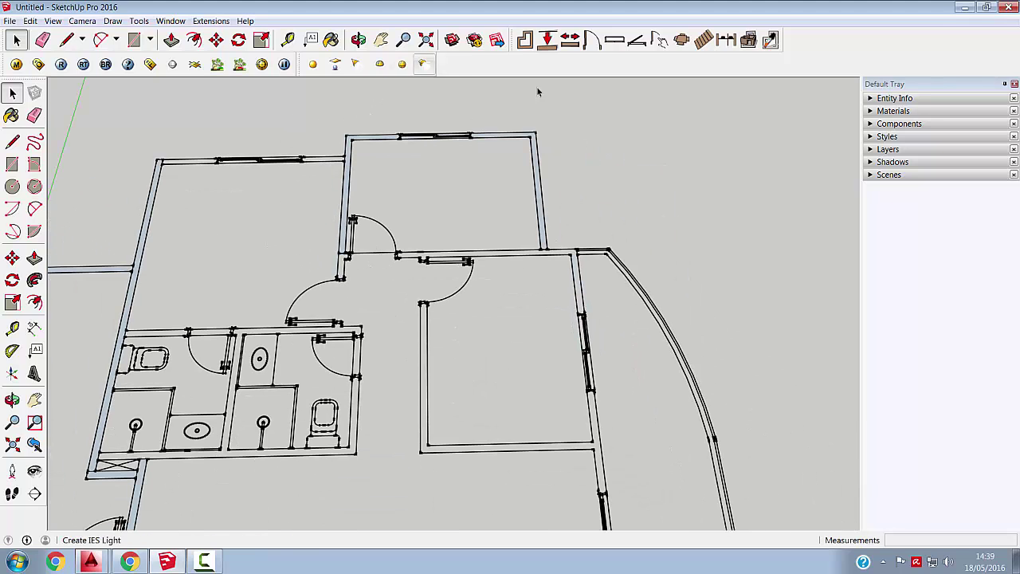
left_click(373, 253)
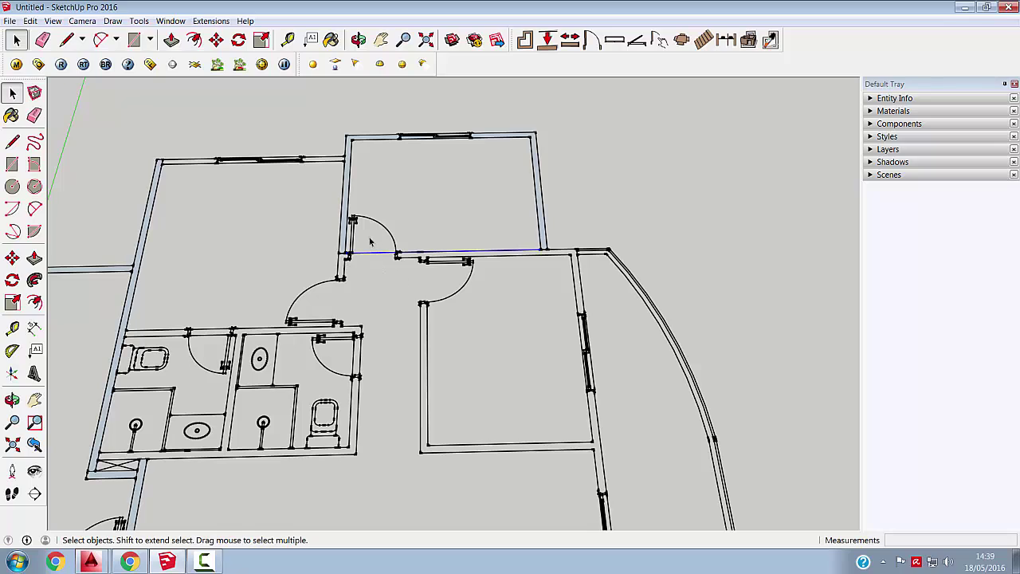
left_click(369, 241)
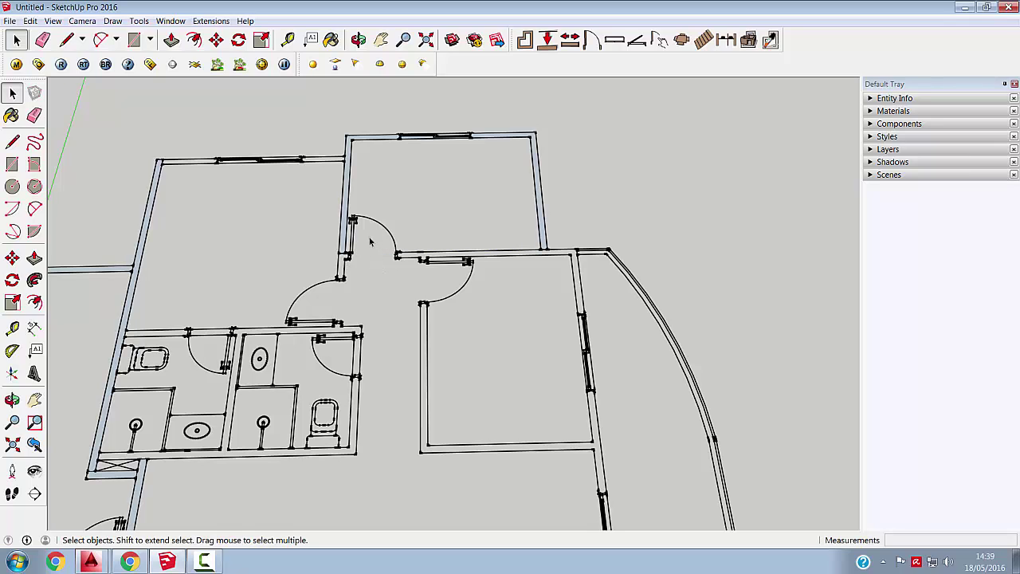
Draw a 2.40 × 3.15 m outer rectangle and a 2.20 × 2.95 m inner rectangle for the bedroom next to the curved balcony
left_click(11, 166)
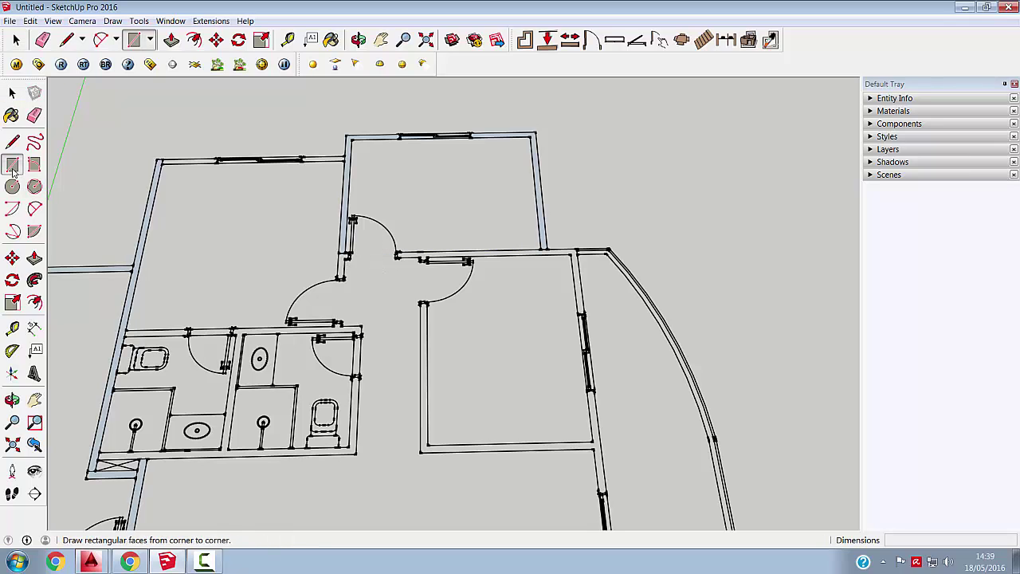
left_click(576, 250)
left_click(426, 447)
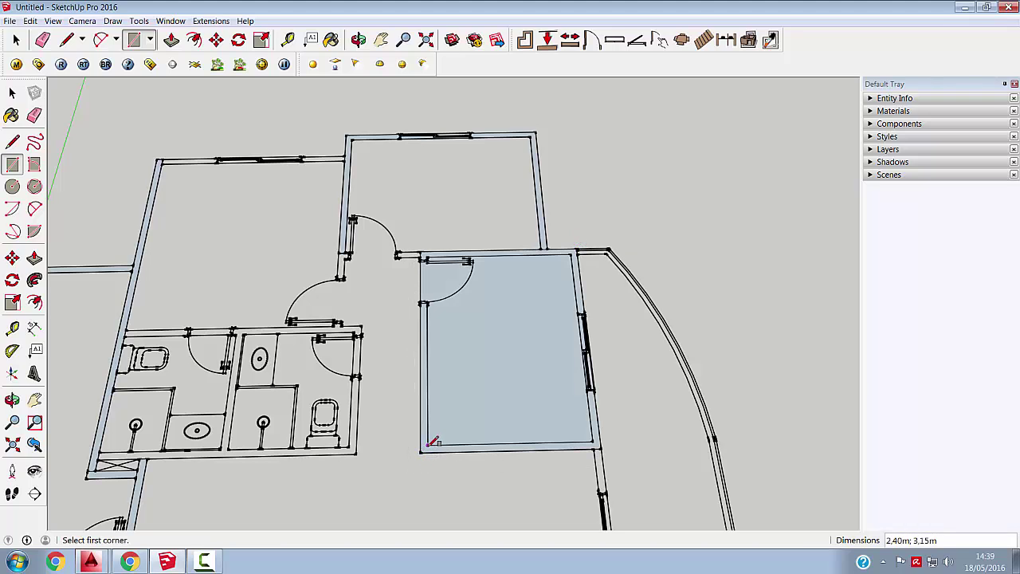
left_click(427, 444)
left_click(571, 255)
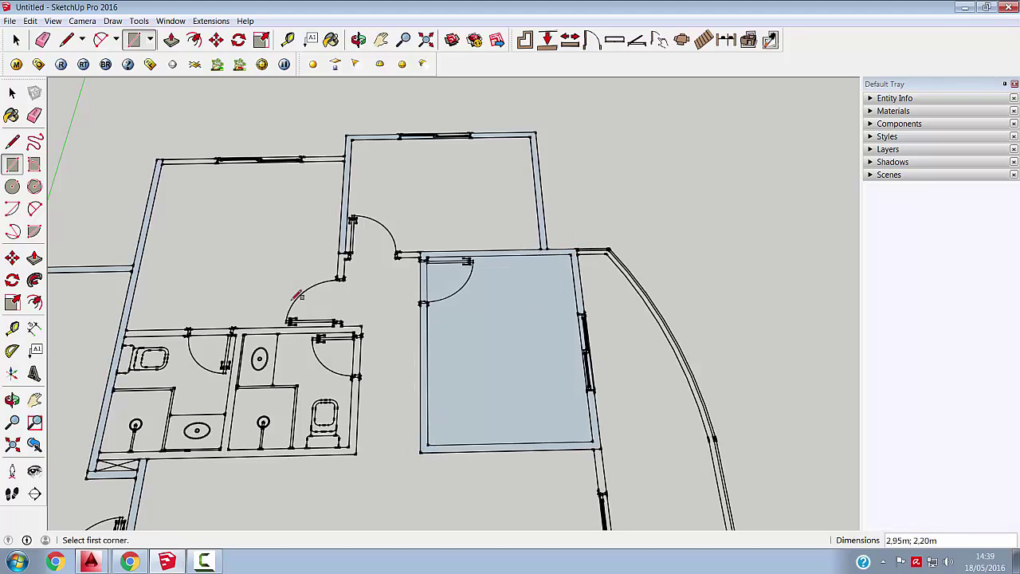
Draw a 3.20 × 3.15 m outer rectangle and a 3.05 × 3.00 m inner rectangle for the bedroom above the bathrooms
left_click(157, 159)
scroll(339, 320, "up", 4)
left_click(334, 314)
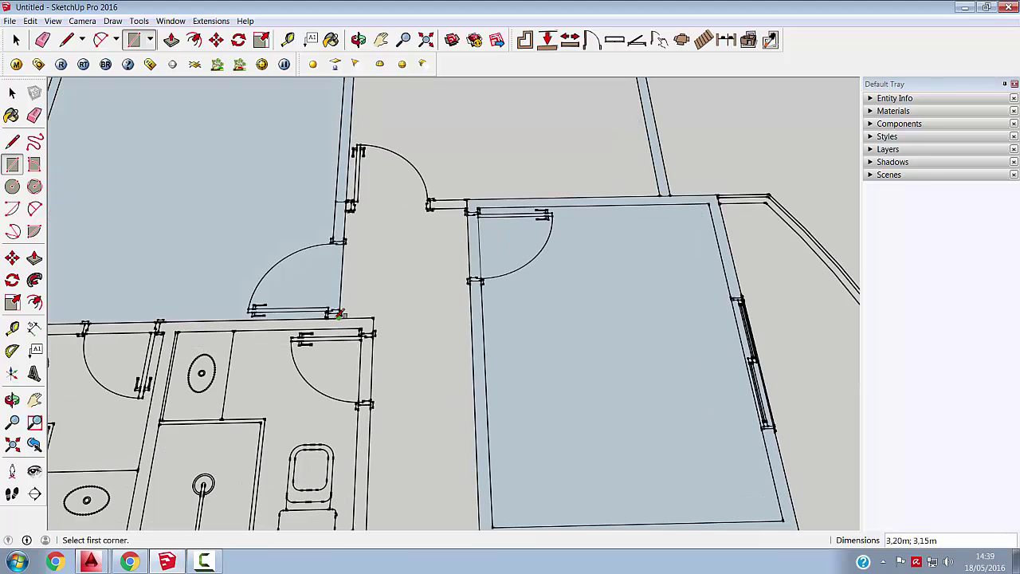
scroll(334, 313, "down", 3)
scroll(331, 311, "up", 2)
left_click(334, 314)
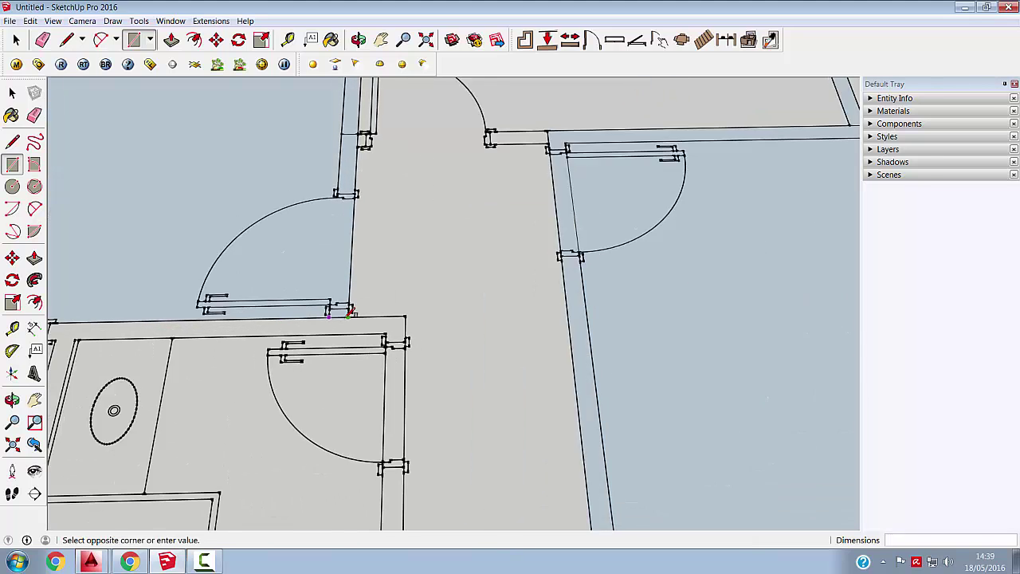
scroll(339, 314, "down", 2)
left_click(156, 144)
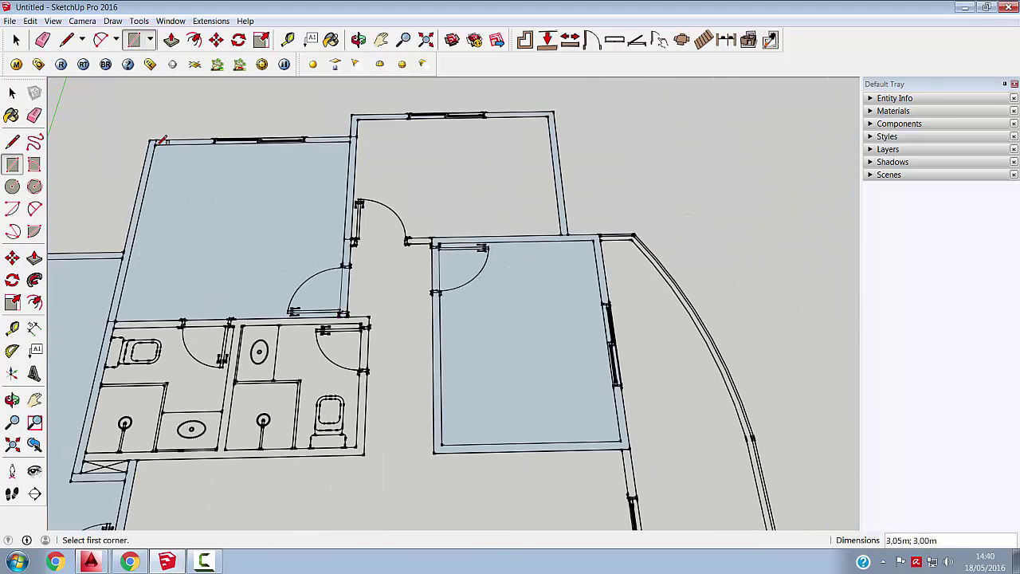
Draw a 3.40 × 1.90 m rectangle around the outer outline of the two bathrooms
left_click(116, 321)
left_click(364, 452)
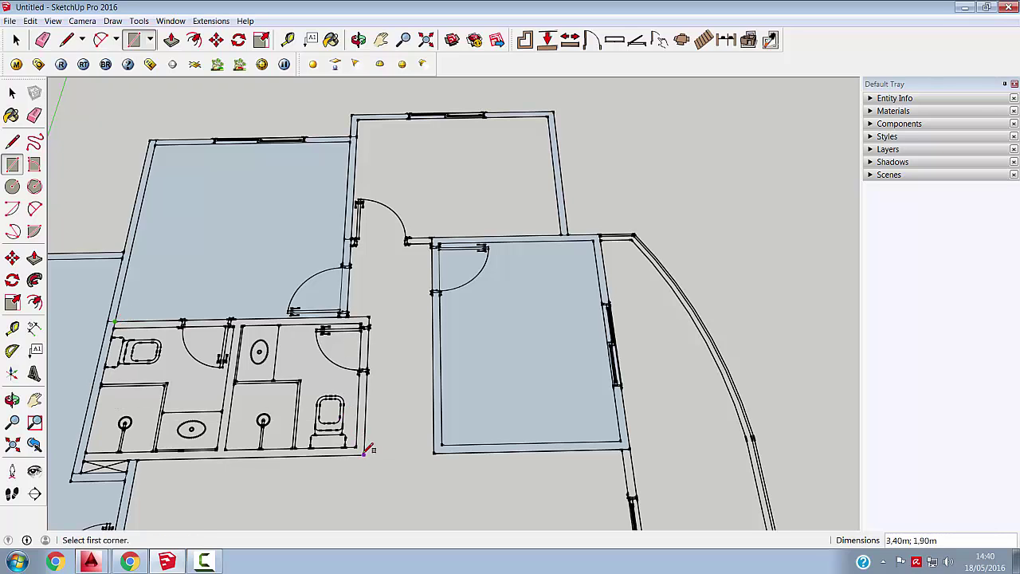
Draw a 1.70 × 1.60 m inner rectangle for the bathroom beside the hallway and an inner rectangle for the adjoining bathroom
left_click(227, 449)
scroll(340, 367, "up", 3)
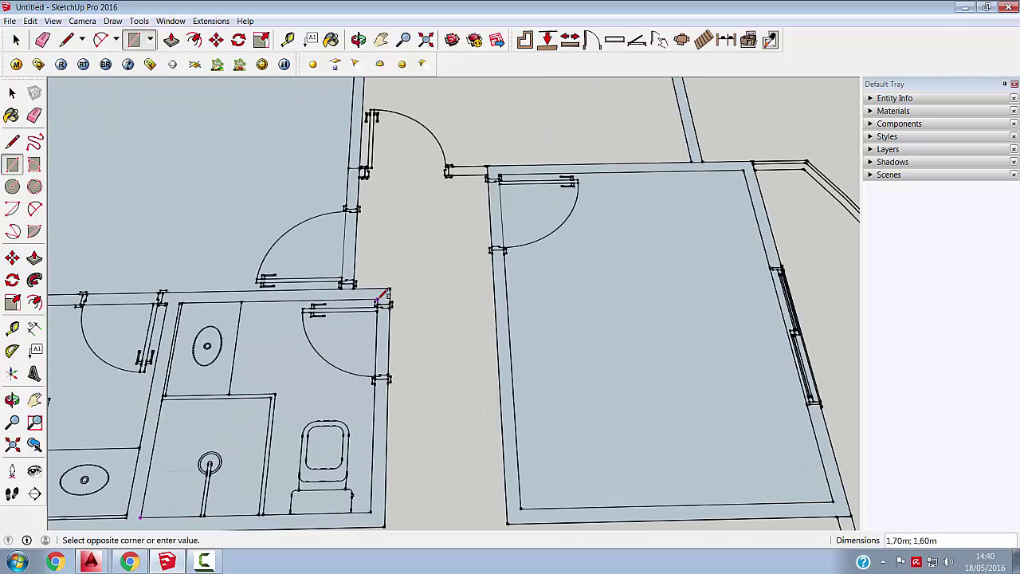
left_click(377, 303)
scroll(448, 288, "down", 2)
left_click(84, 301)
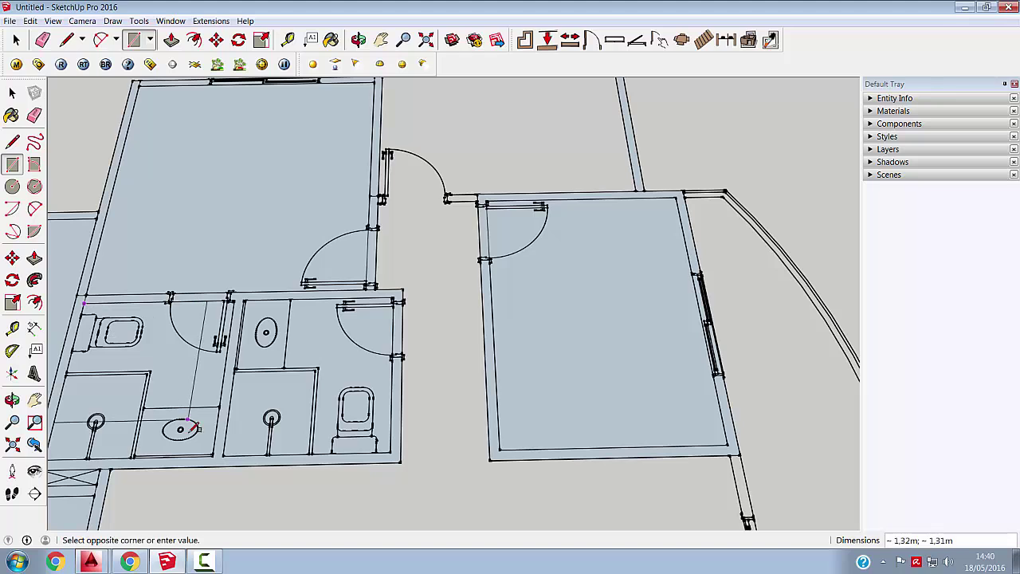
left_click(213, 452)
scroll(199, 446, "down", 3)
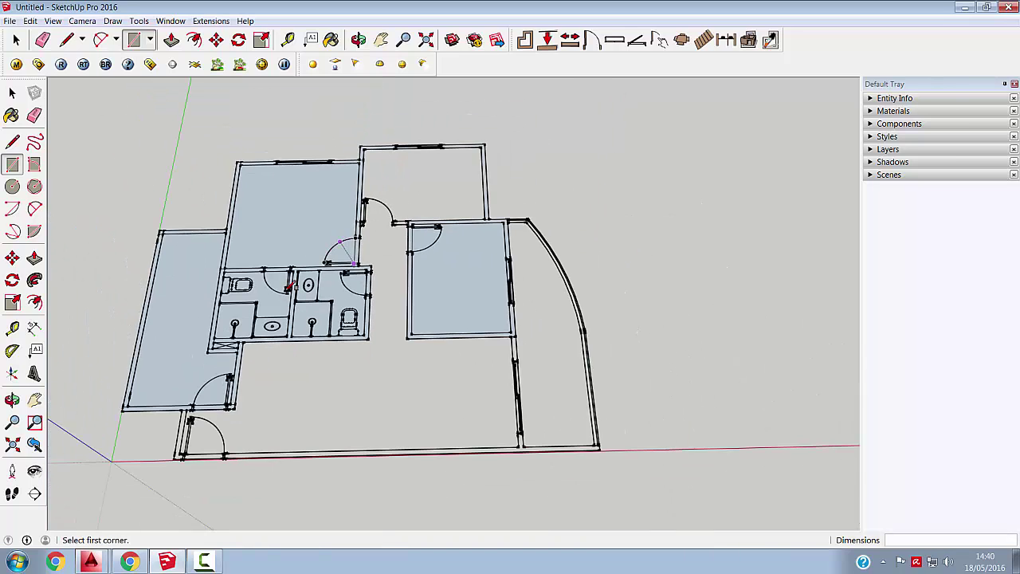
Draw an 8.65 × 1.05 m rectangle from the top of the entrance wall to the outer corner of the balcony
scroll(182, 437, "up", 1)
left_click(185, 404)
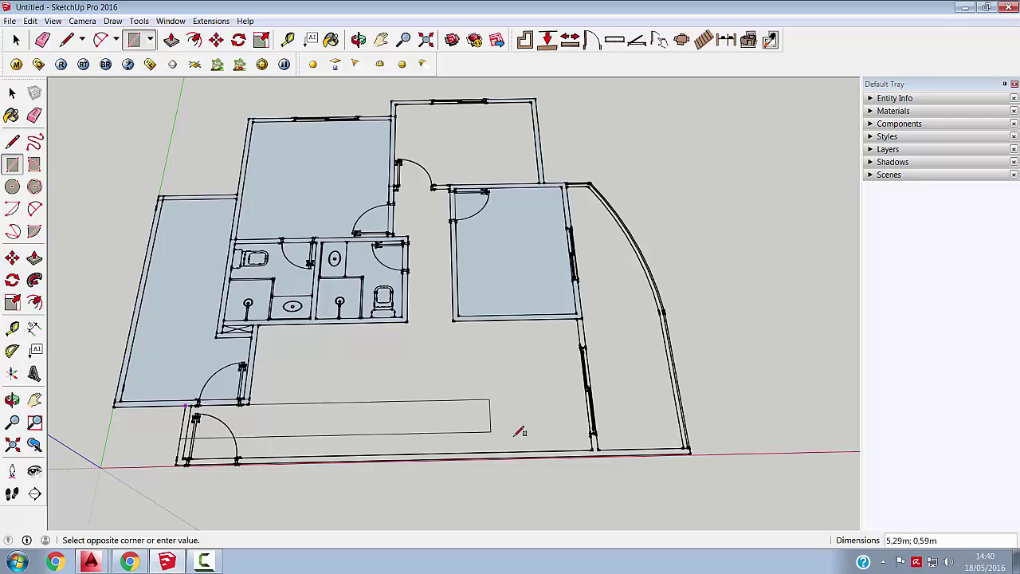
left_click(690, 452)
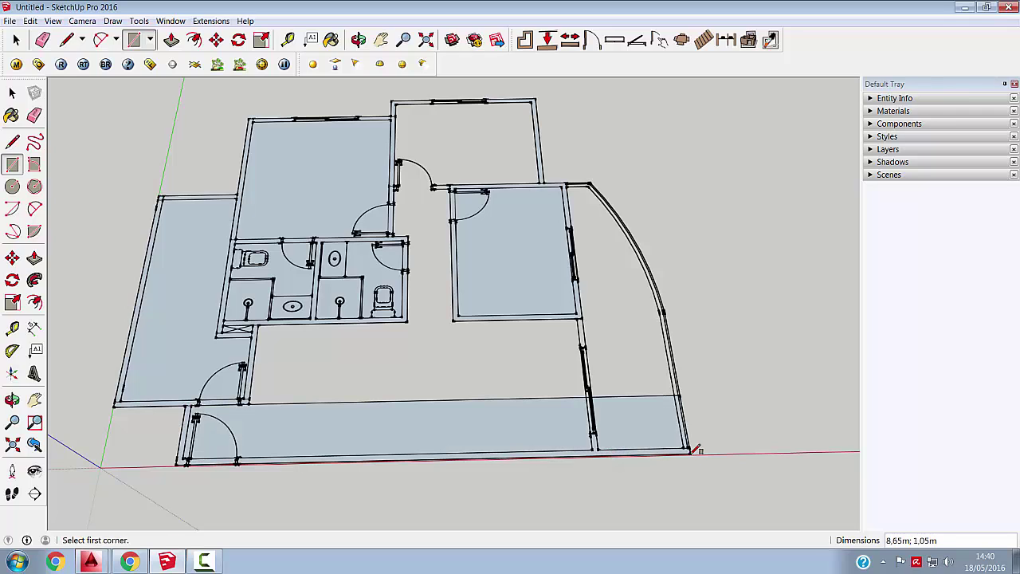
left_click(191, 404)
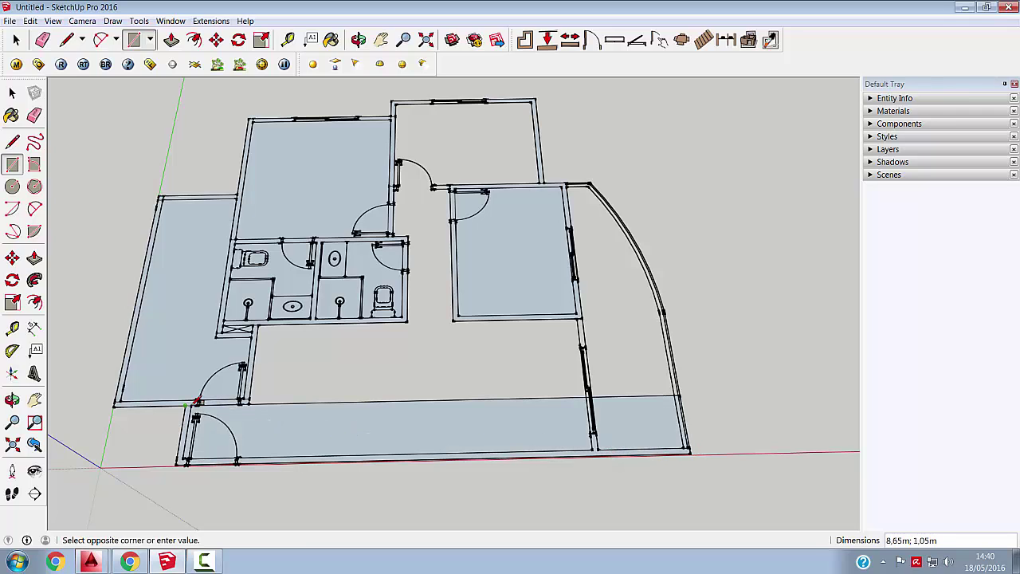
key("Escape")
left_click(191, 405)
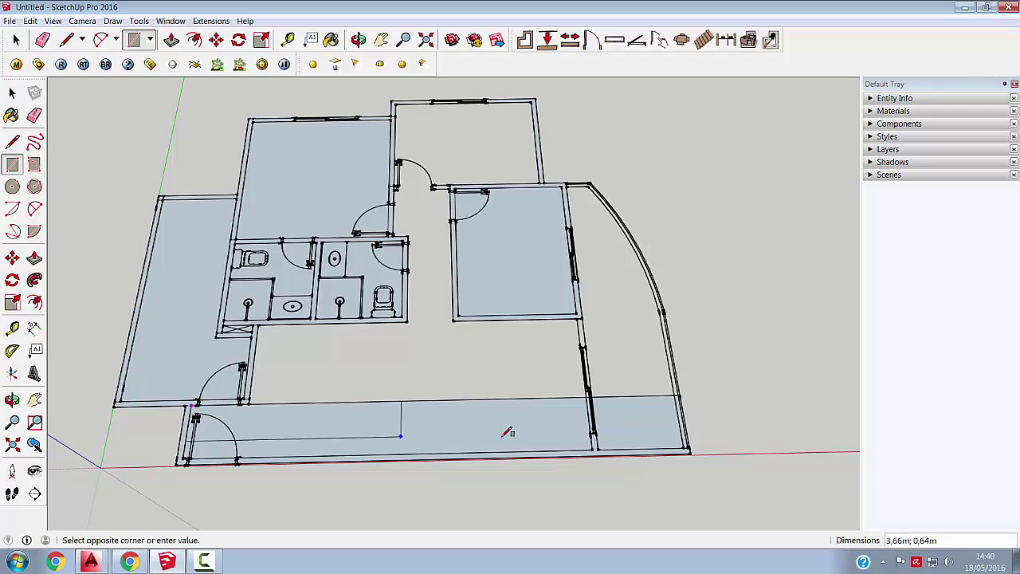
key("Escape")
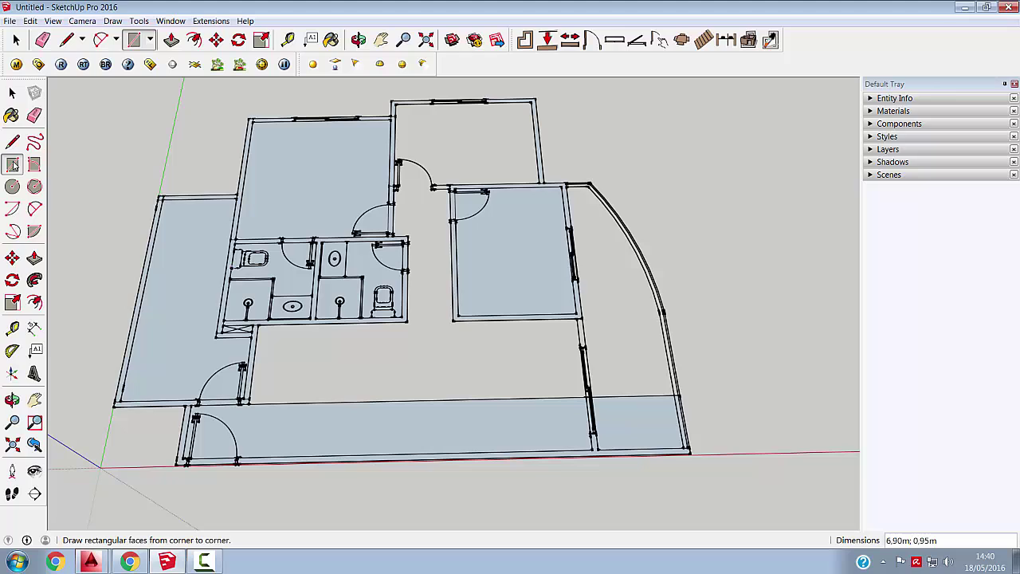
Draw a 2.50 × 0.10 m rectangle for the wall between living room and balcony, and a wall rectangle across the upper bedroom's doorway
left_click(579, 317)
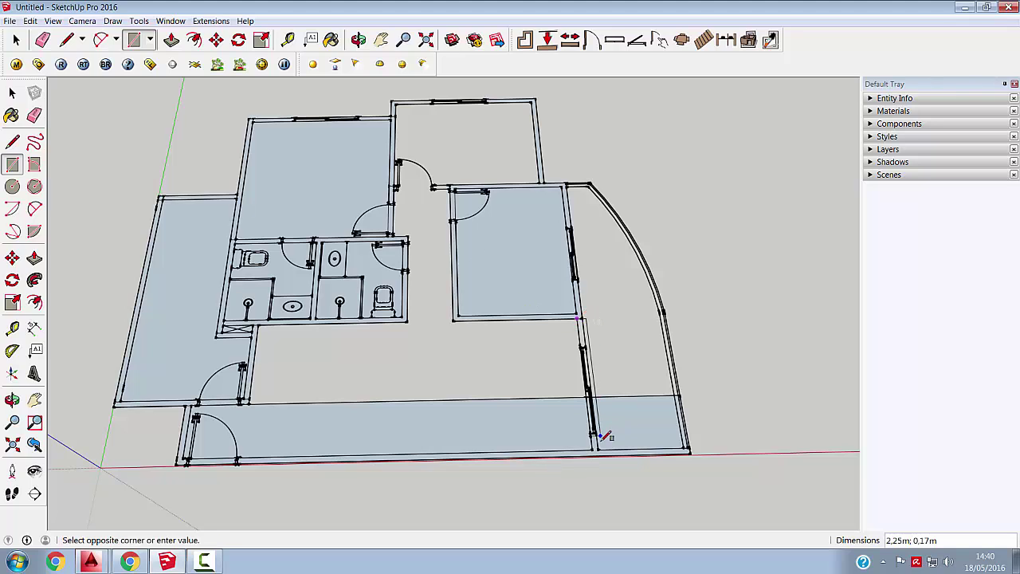
left_click(599, 450)
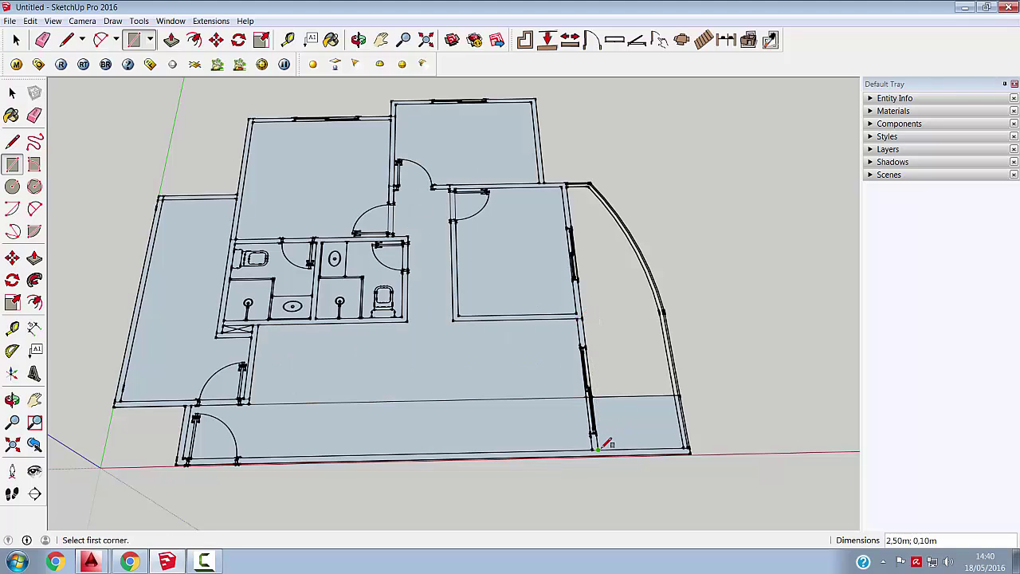
scroll(402, 175, "up", 5)
left_click(397, 185)
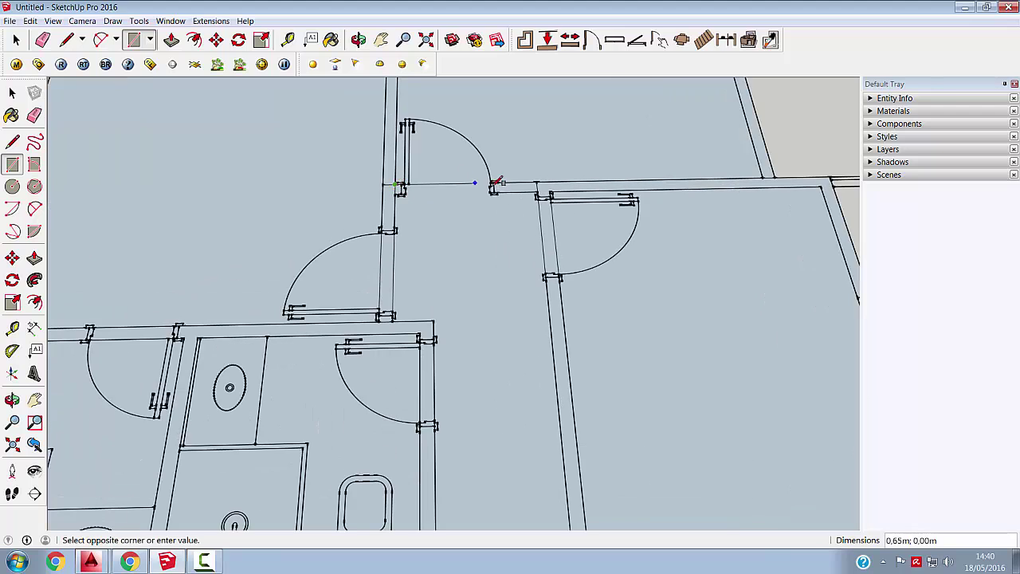
left_click(539, 192)
Delete the inner floor faces of the three bedrooms and of the hallway and living area, keeping the wall faces
left_click(12, 93)
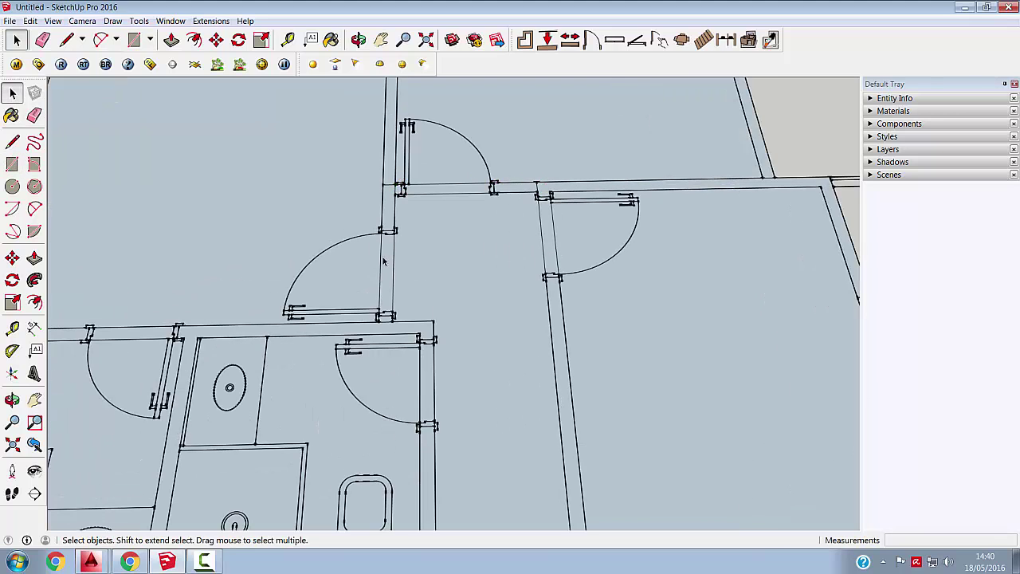
scroll(289, 226, "down", 5)
left_click(288, 225)
key("Delete")
left_click(421, 184)
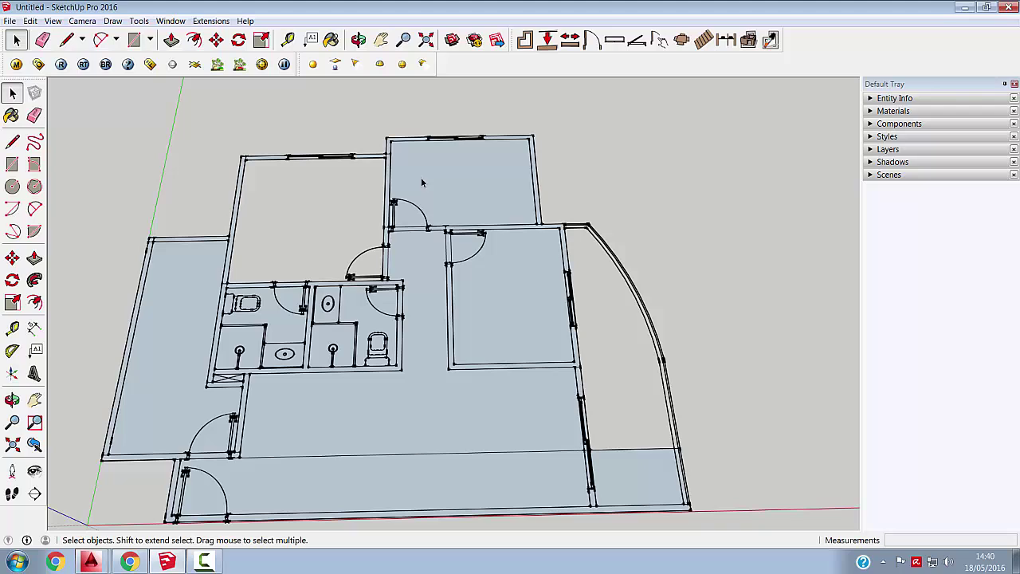
key("Delete")
left_click(422, 275)
key("Delete")
left_click(496, 280)
key("Delete")
Delete the floor faces of the strip along the front wall, its balcony portion and the long side room
left_click(521, 471)
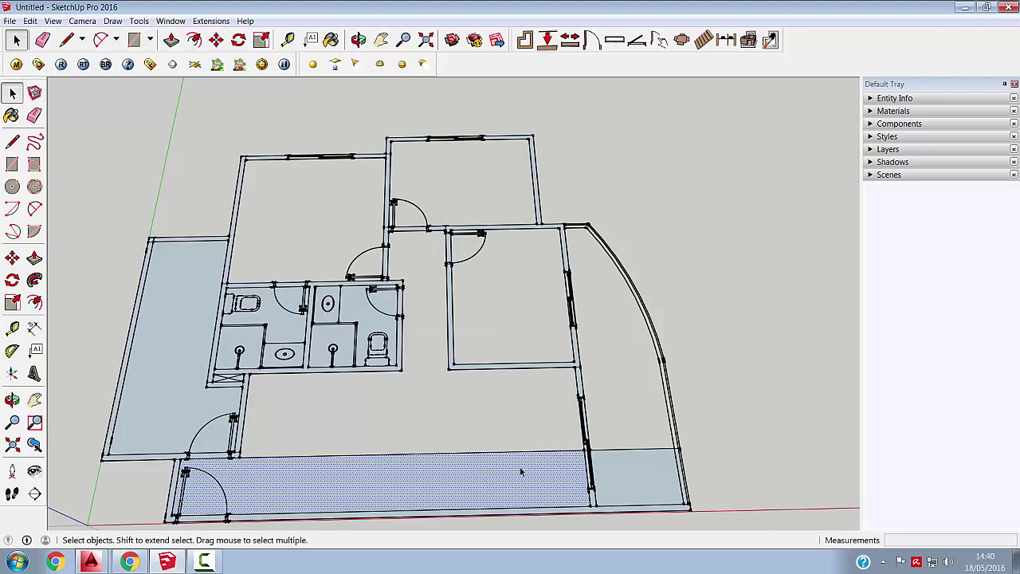
key("Delete")
left_click(625, 467)
key("Delete")
left_click(203, 435)
key("Delete")
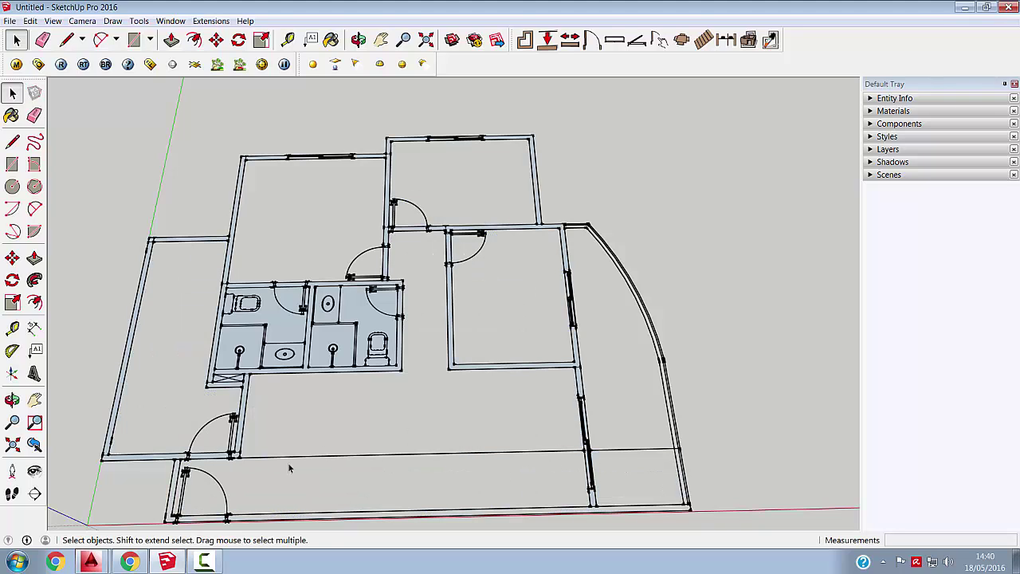
Delete the leftover edges crossing the living room and the balcony
left_click_drag(323, 430, 322, 427)
key("Delete")
left_click(624, 450)
key("Delete")
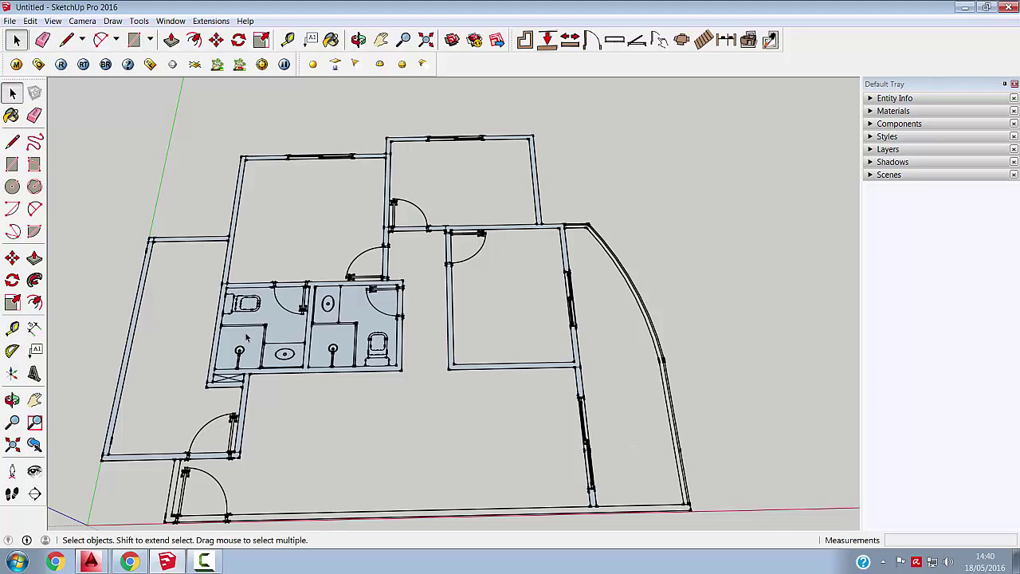
Delete the floor faces of the two bathrooms and of the crossed shaft next to them
left_click(325, 322)
left_click(193, 378)
scroll(227, 383, "up", 5)
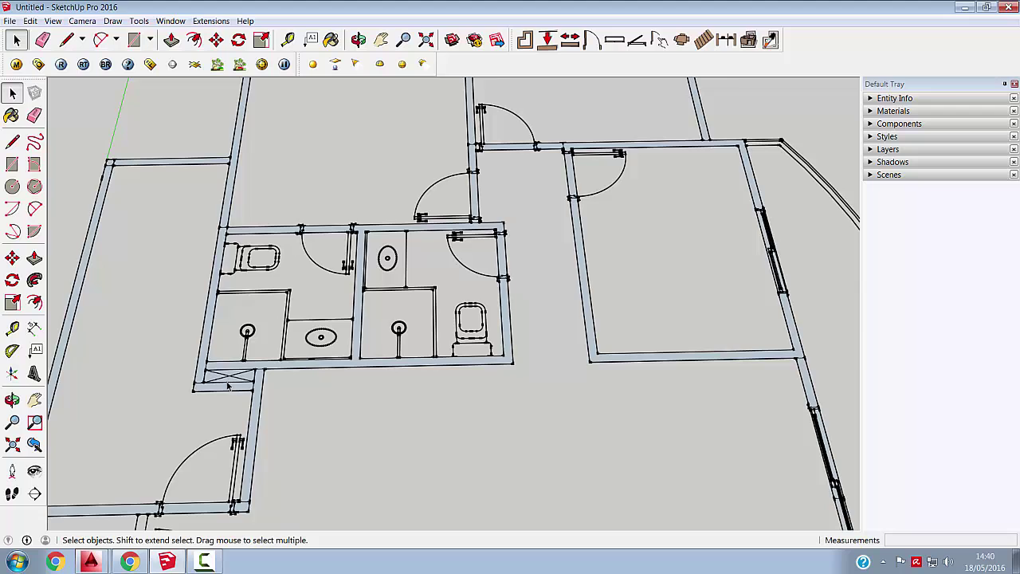
left_click(217, 381)
key("Delete")
scroll(308, 339, "down", 5)
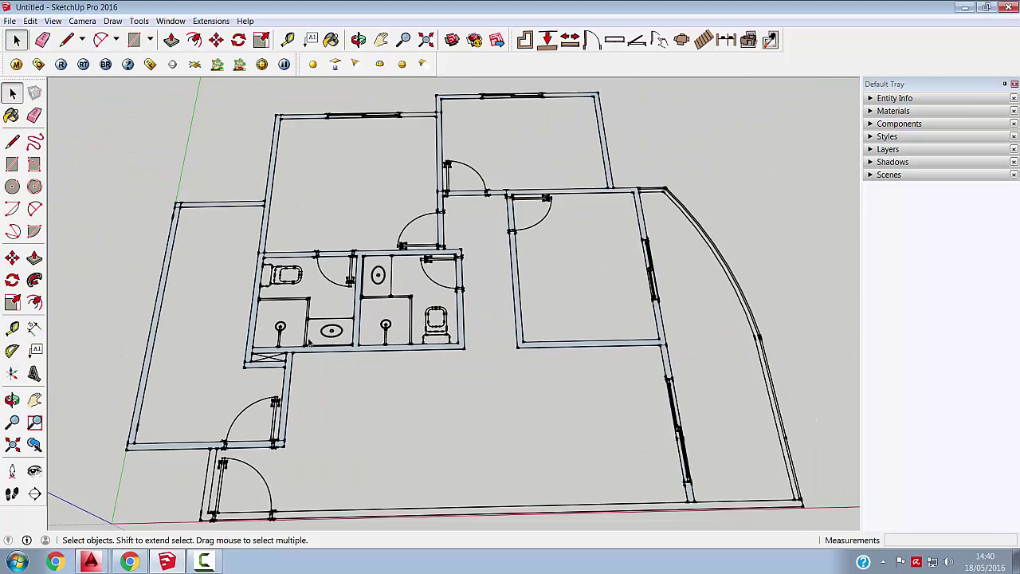
Draw a 0.95 × 0.10 m rectangle for the entrance side wall and an 8.65 × 0.10 m rectangle for the long front wall
left_click(12, 164)
scroll(203, 414, "up", 2)
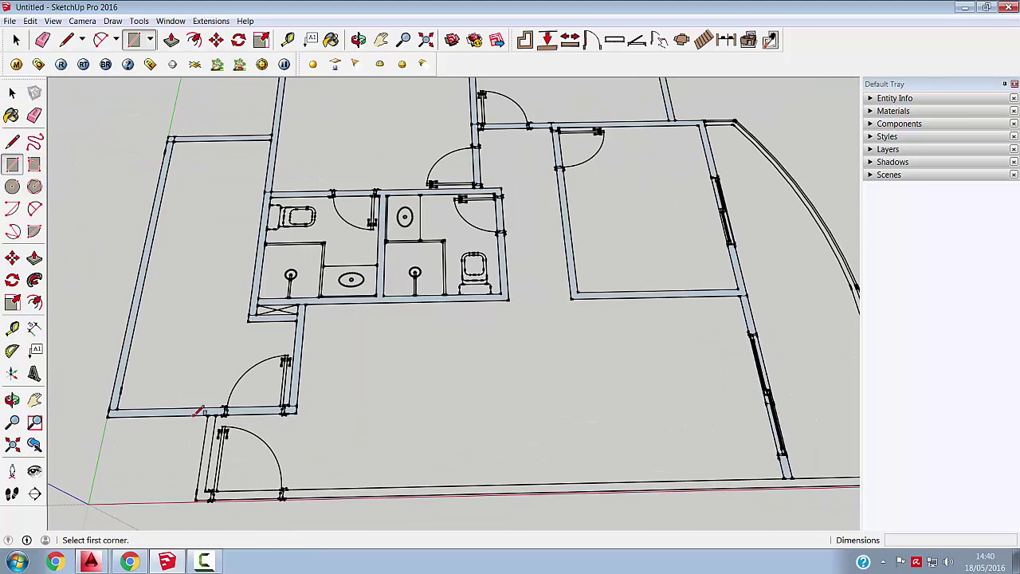
left_click(209, 415)
left_click(204, 488)
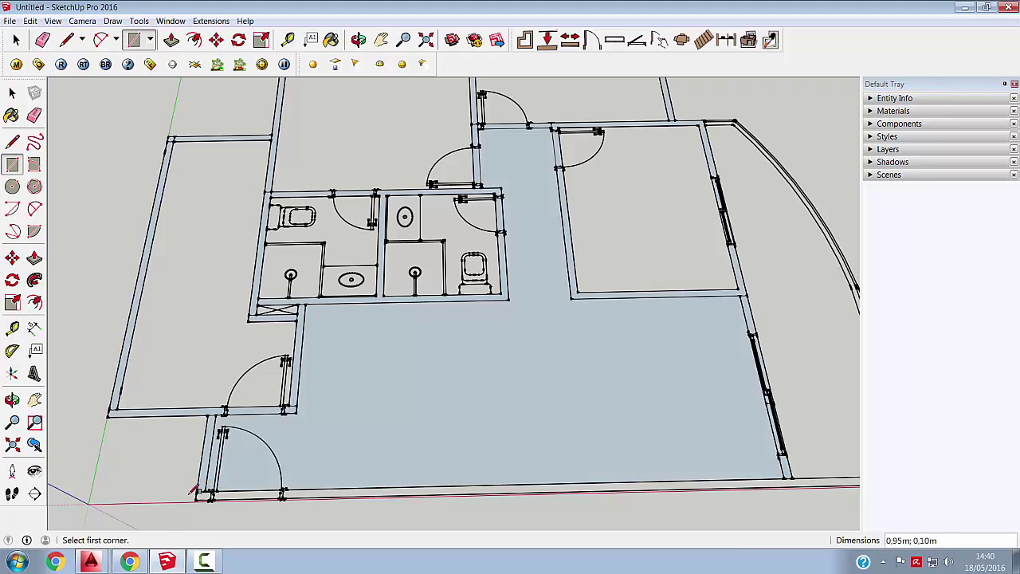
left_click(198, 493)
scroll(414, 508, "down", 2)
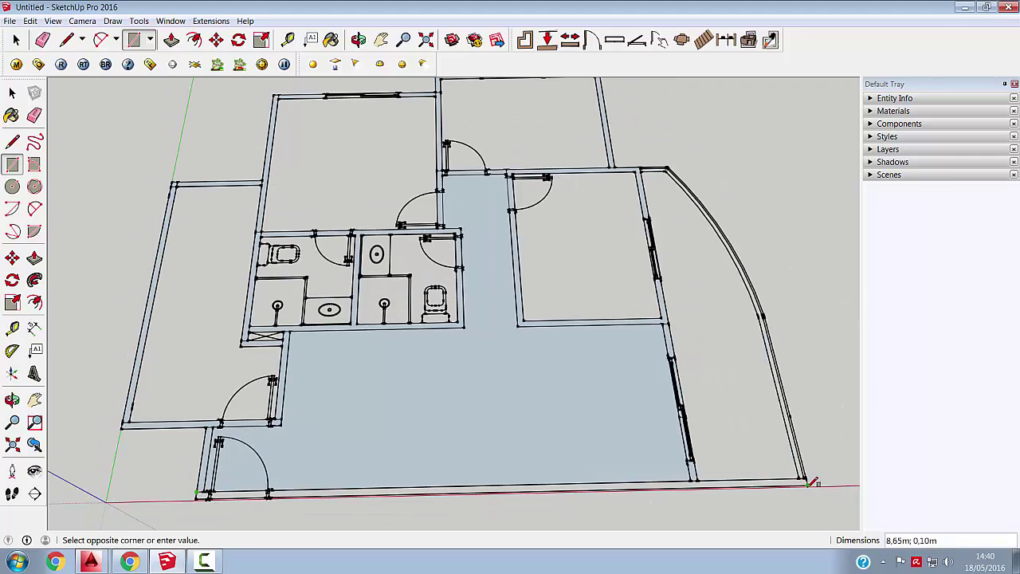
left_click(806, 483)
Delete the floor face filling the living room and hallway
left_click(12, 93)
left_click(12, 93)
left_click(455, 386)
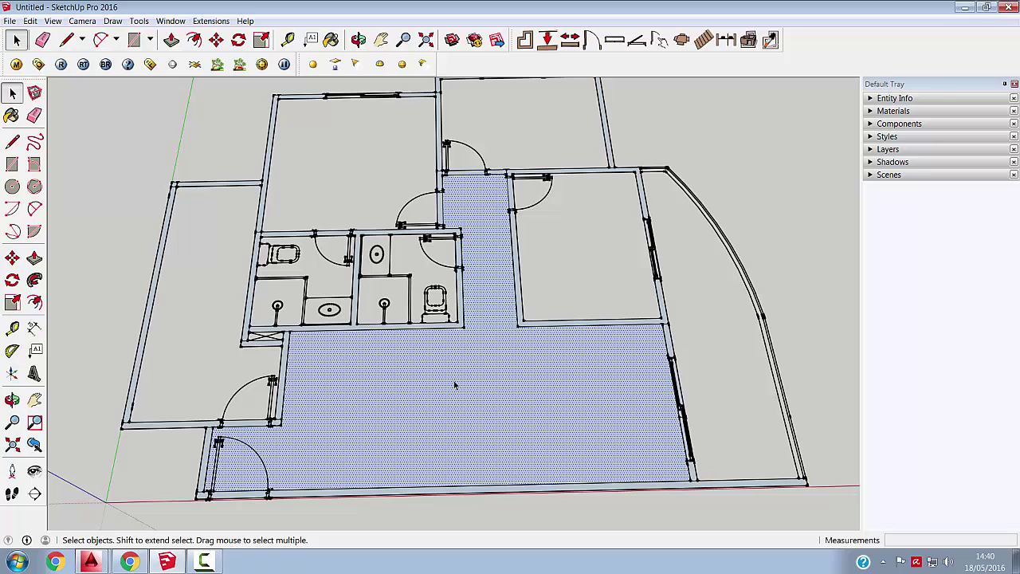
key("Delete")
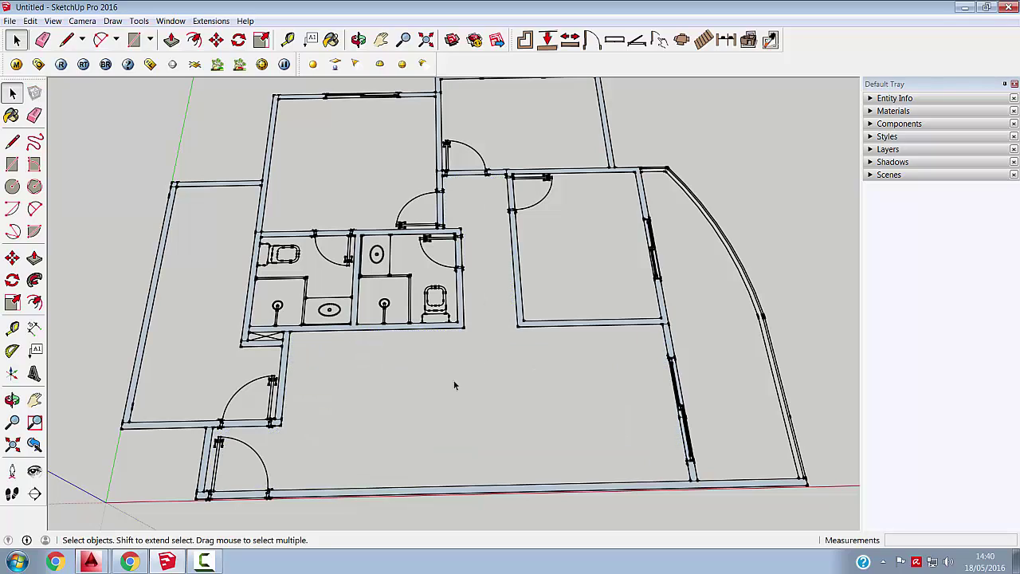
Reverse the face of the short wall between the long side room's door and the living room
middle_click_drag(452, 382, 728, 276)
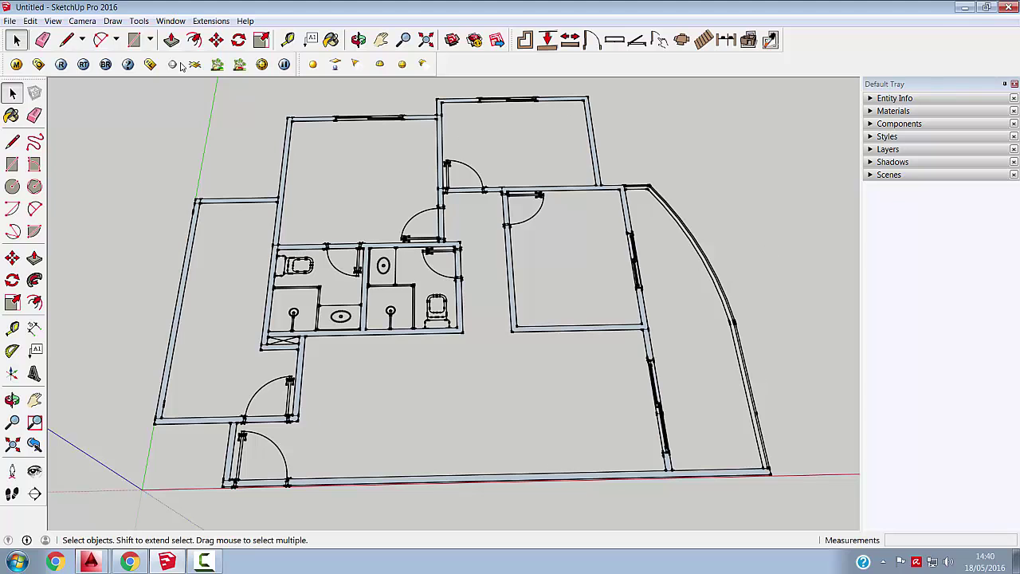
scroll(189, 430, "up", 5)
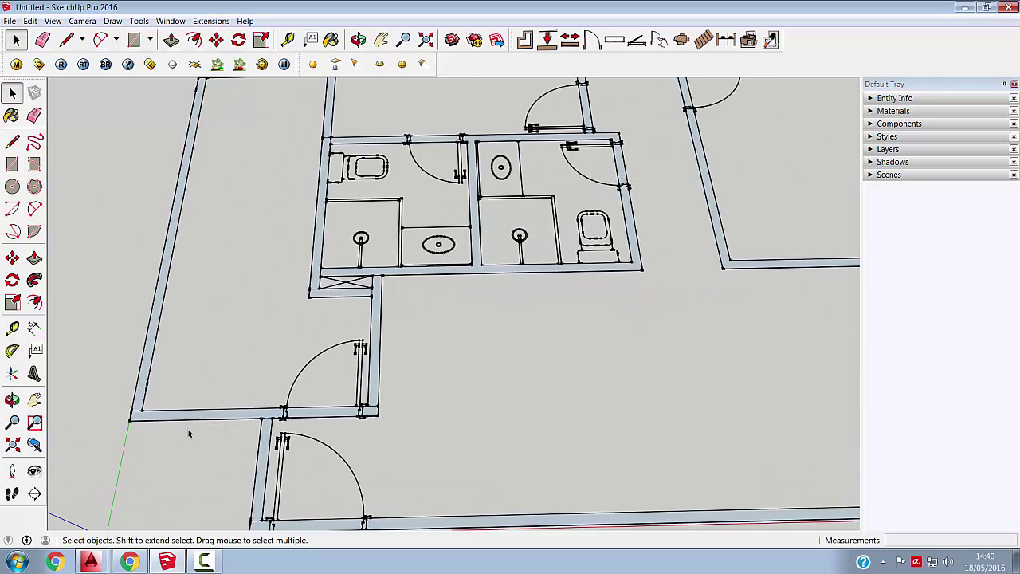
scroll(408, 431, "up", 2)
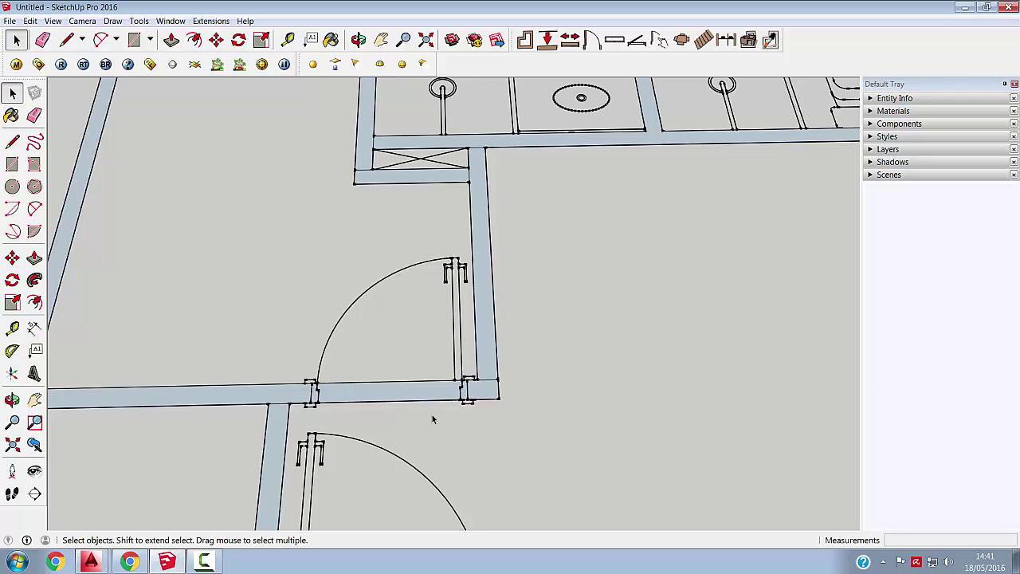
left_click(485, 360)
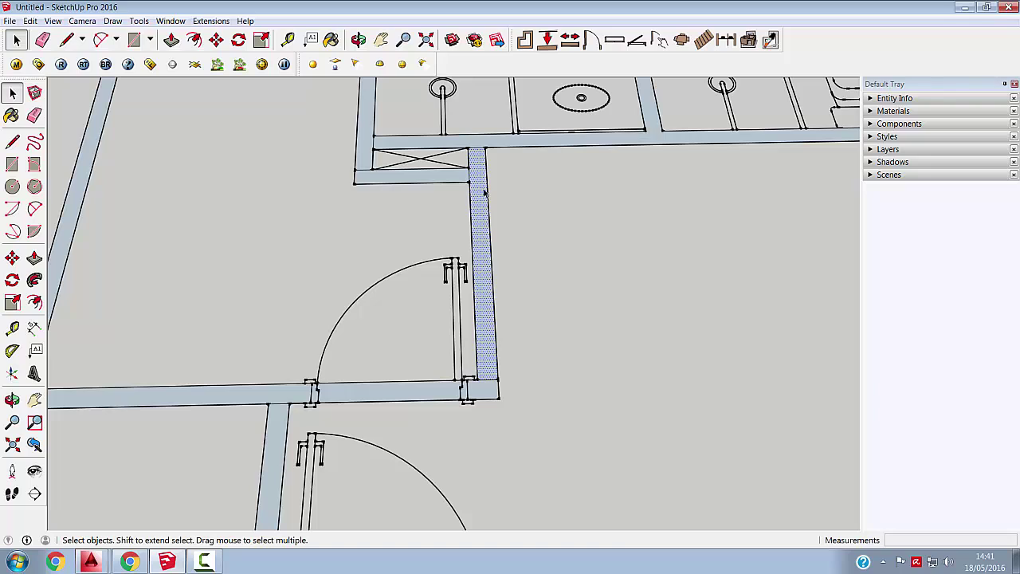
right_click(484, 250)
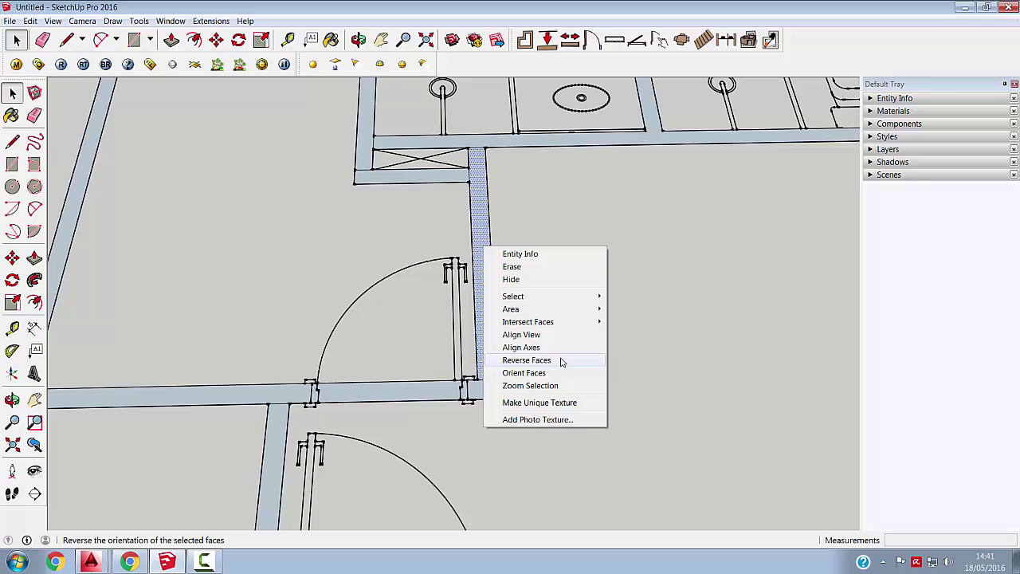
left_click(539, 360)
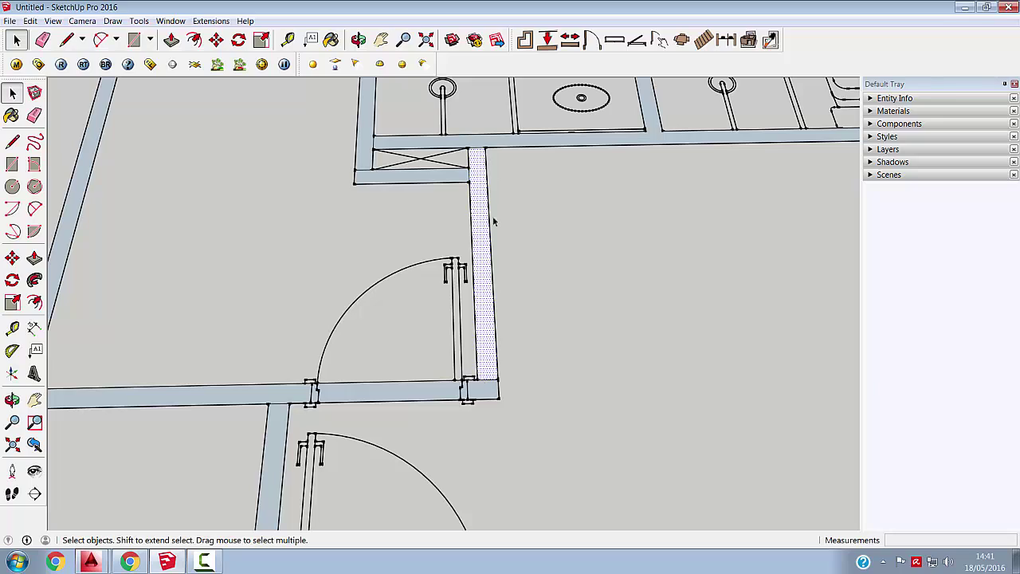
Orient all connected wall faces to match the reversed wall face, and clear the selection
left_click(486, 392)
left_click(489, 370)
left_click(494, 394)
left_click(490, 361)
right_click(488, 348)
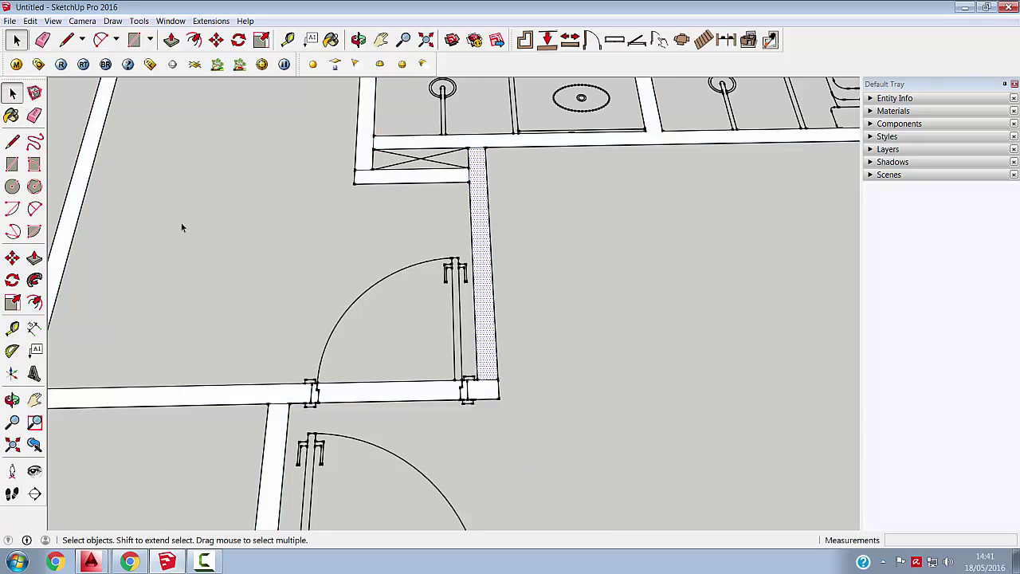
scroll(275, 242, "down", 8)
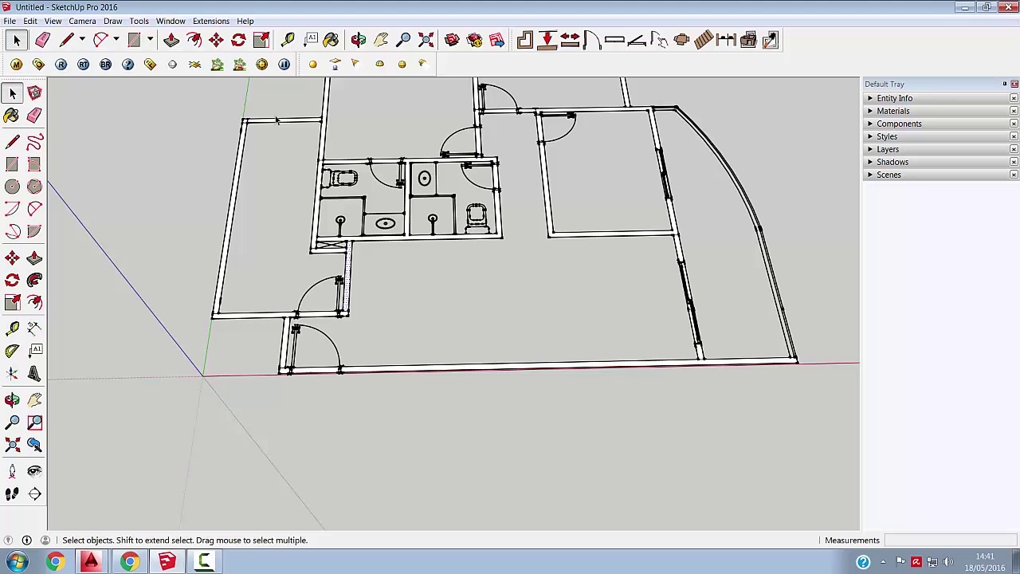
scroll(341, 318, "up", 5)
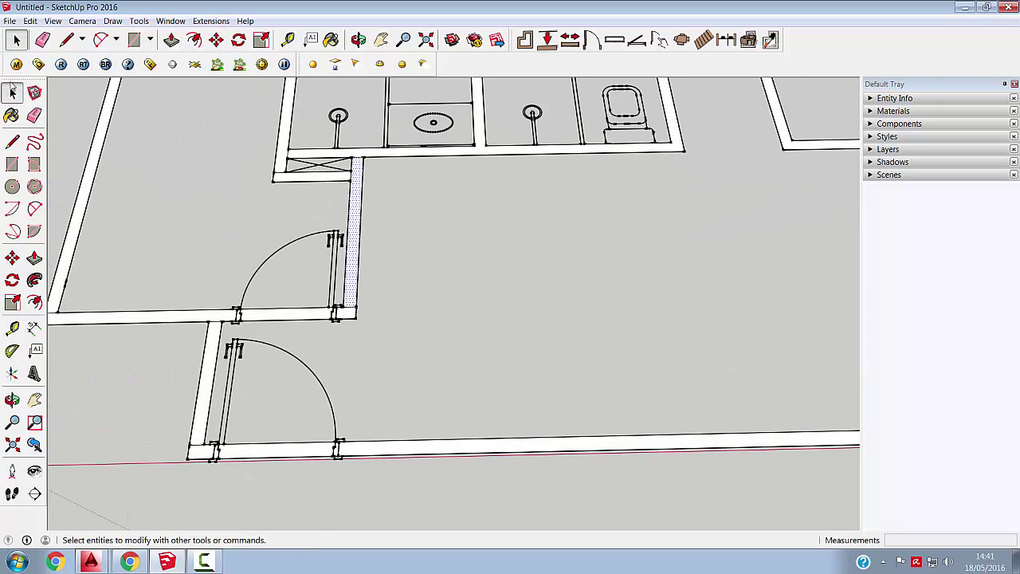
left_click(480, 220)
scroll(244, 329, "down", 4)
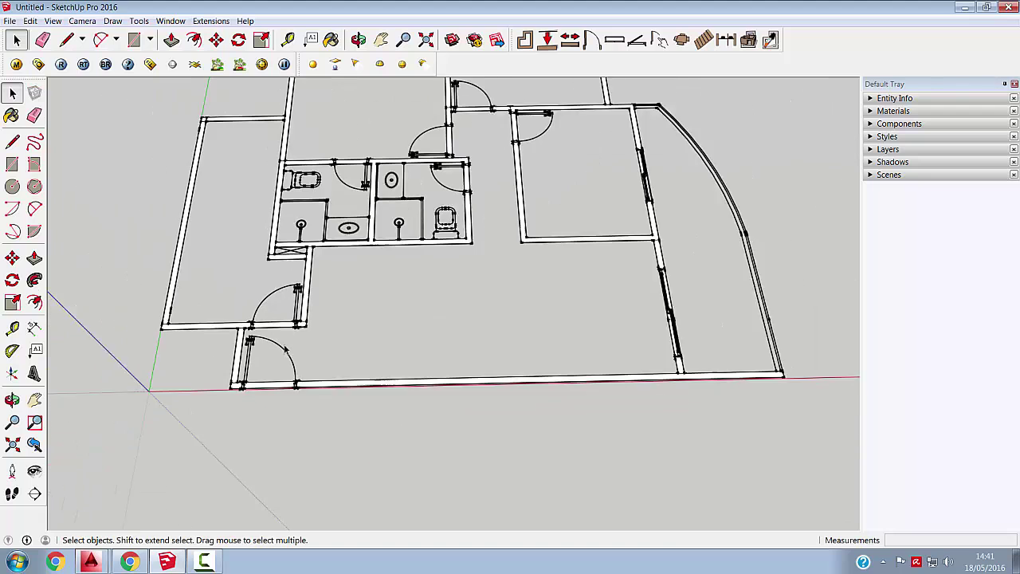
scroll(173, 345, "up", 4)
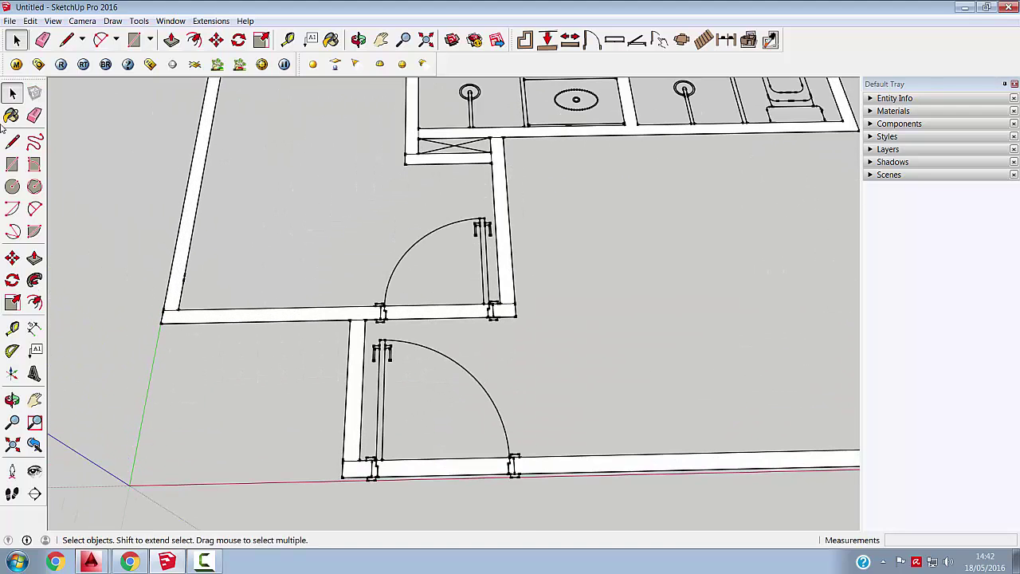
left_click(12, 163)
left_click(165, 310)
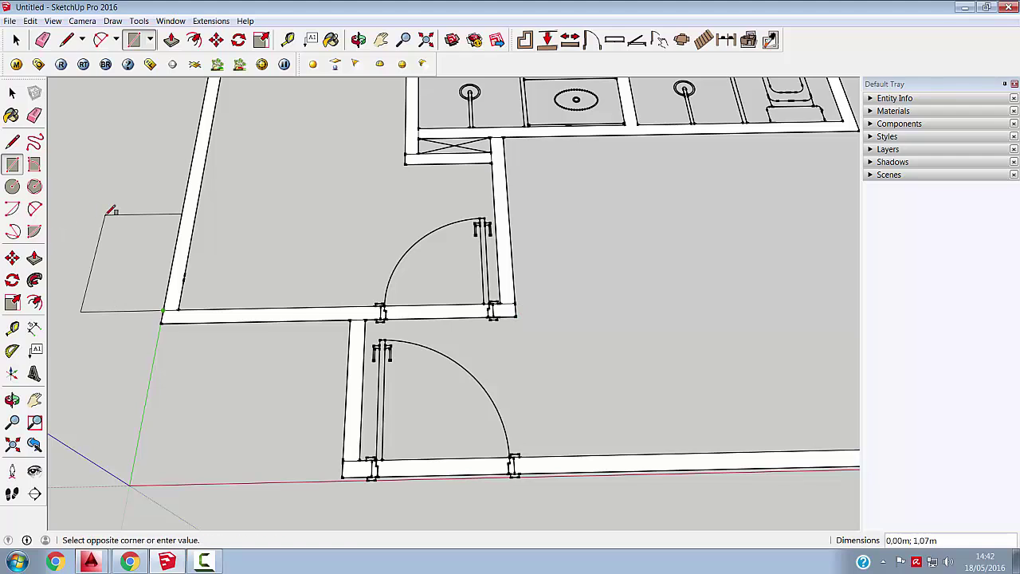
key("Escape")
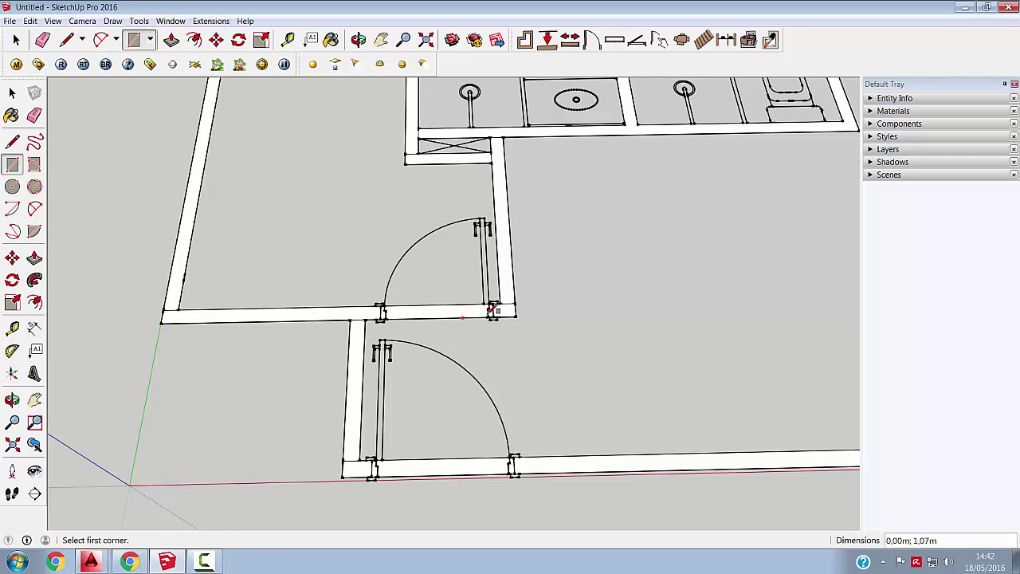
Examine the traced walls around the bedrooms, bathrooms and long side room, and the floor plan as a whole
scroll(267, 378, "down", 3)
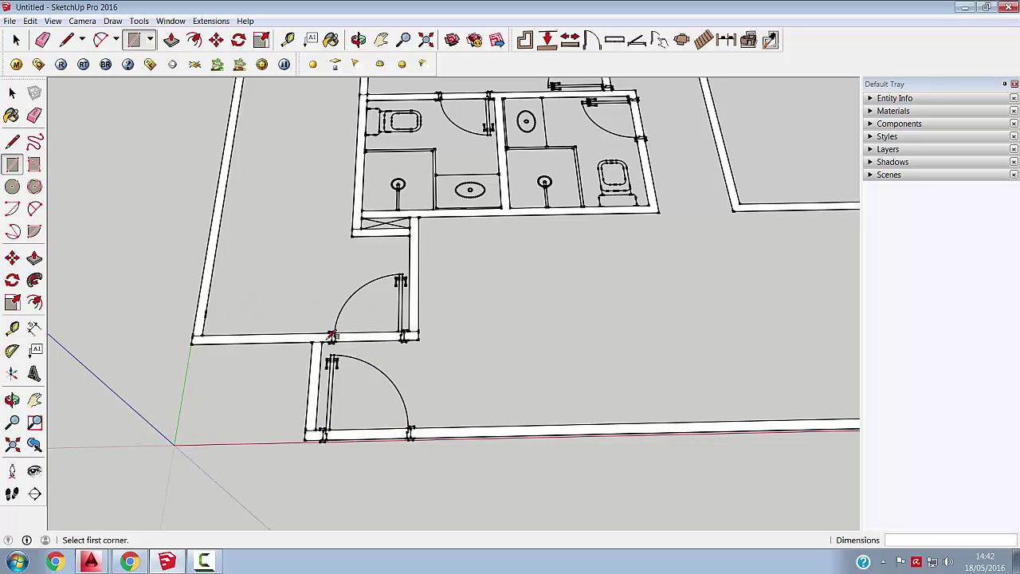
scroll(351, 328, "down", 4)
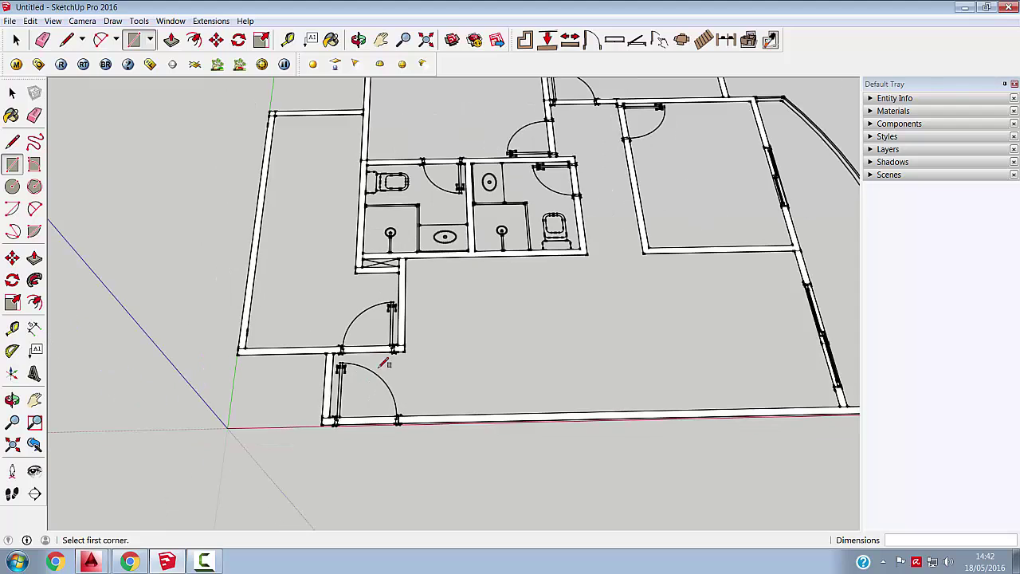
scroll(435, 302, "down", 2)
scroll(450, 123, "up", 6)
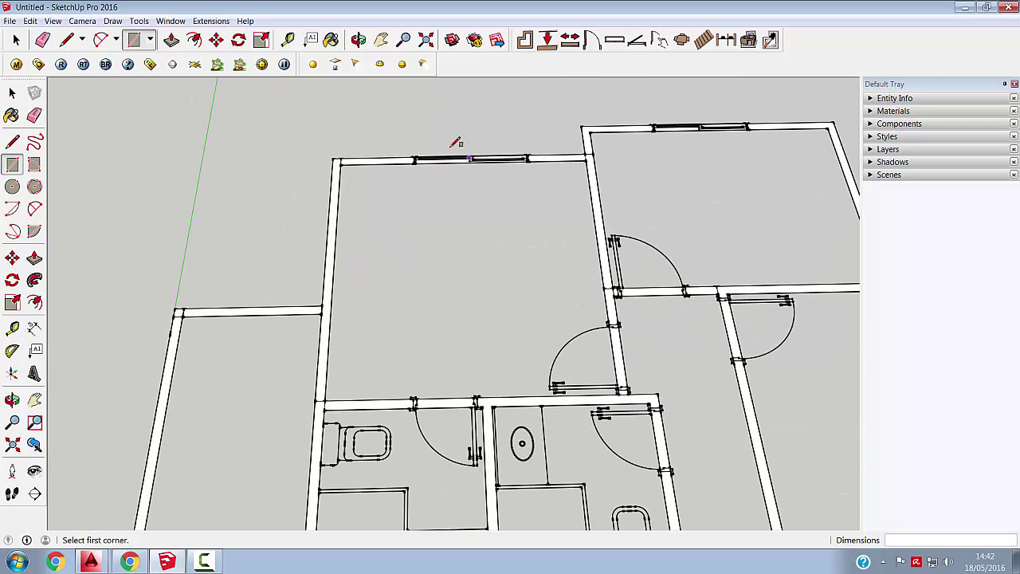
left_click(12, 93)
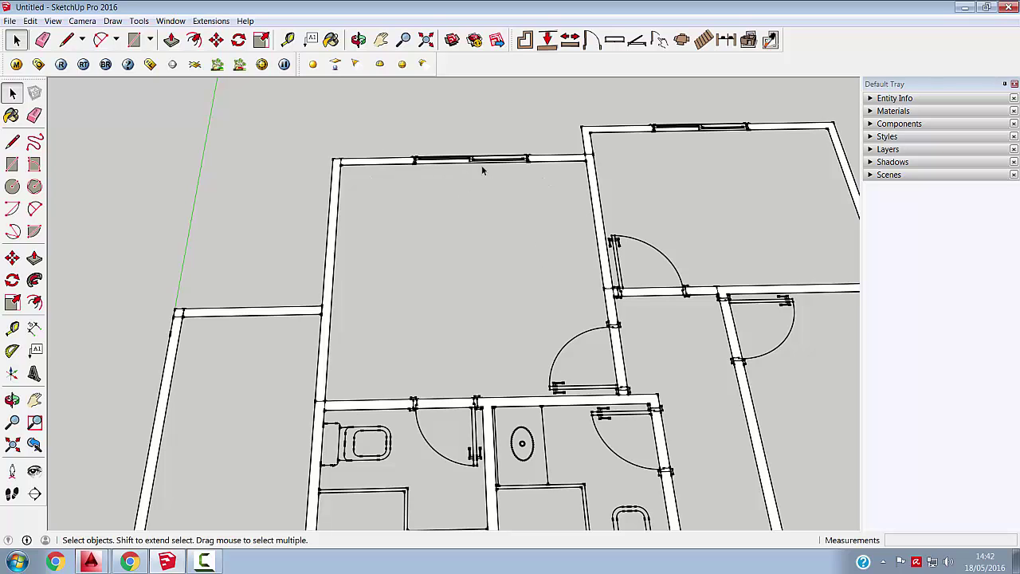
scroll(462, 122, "down", 4)
scroll(414, 192, "up", 3)
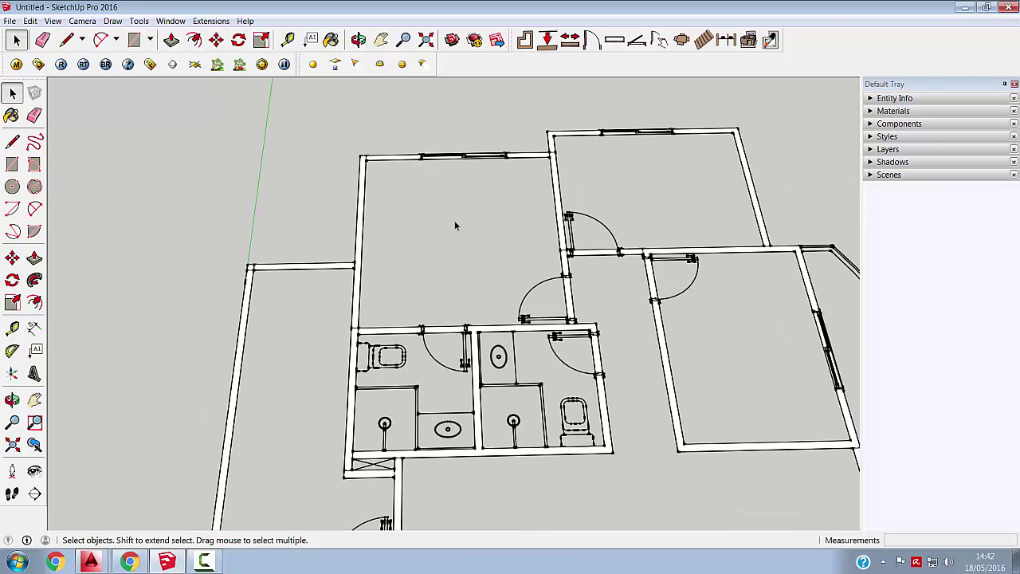
scroll(452, 223, "down", 2)
middle_click_drag(452, 223, 527, 214)
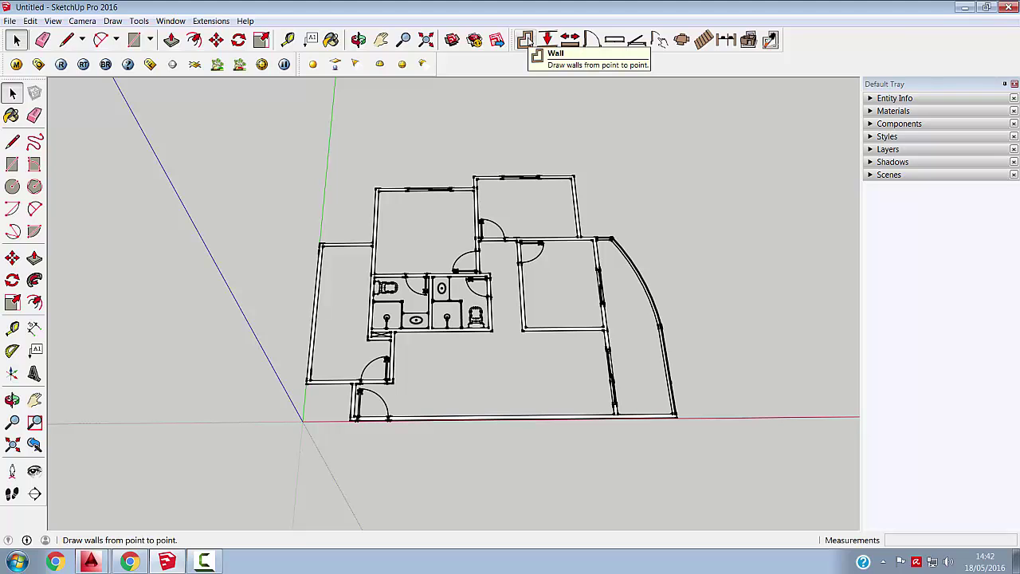
Draw a closed rectangular room of 0.15 m thick walls beside the floor plan with the Dibac Wall tool
left_click(525, 40)
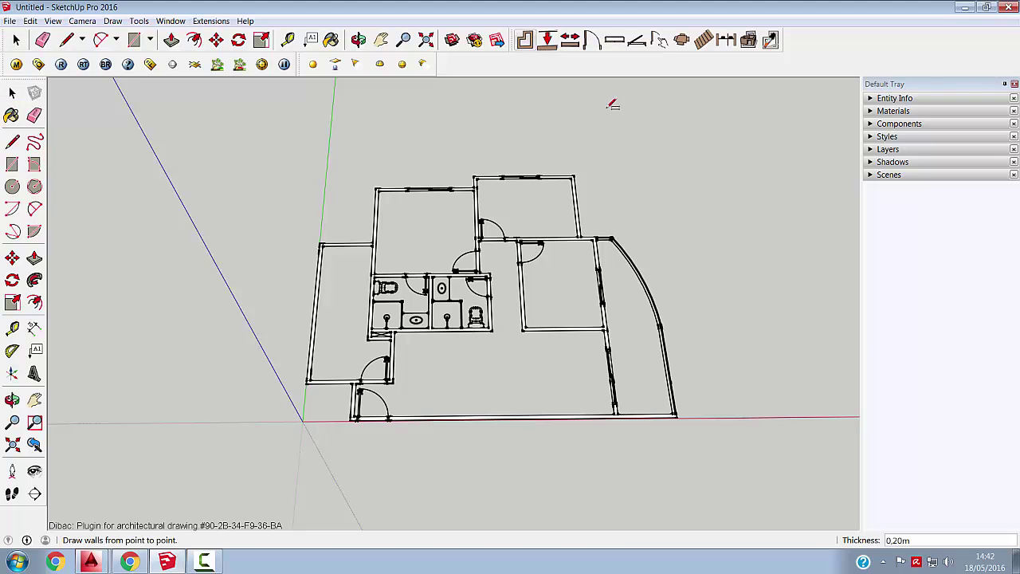
scroll(71, 249, "down", 3)
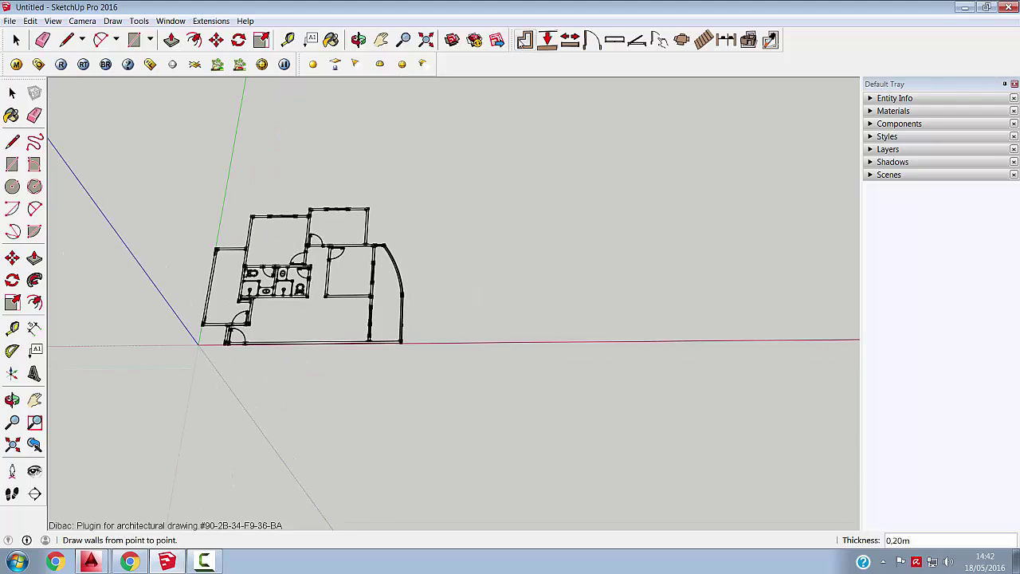
scroll(528, 42, "up", 2)
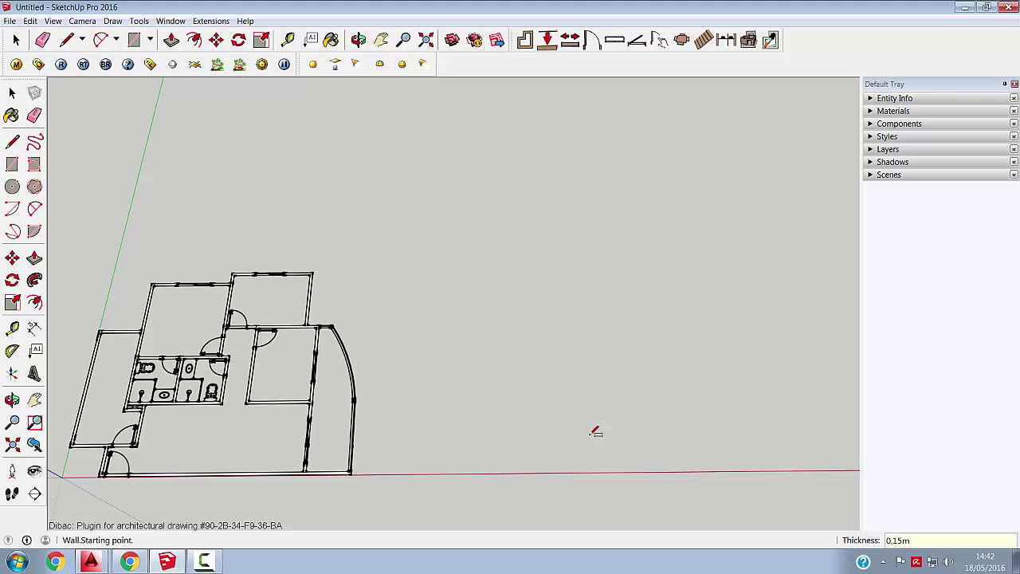
left_click(440, 384)
scroll(452, 394, "up", 3)
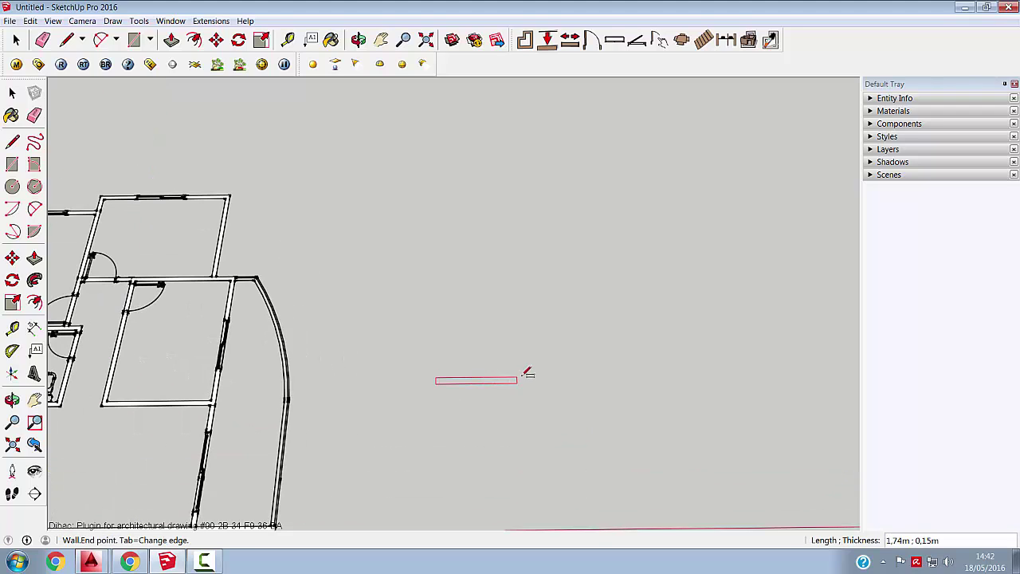
left_click(587, 376)
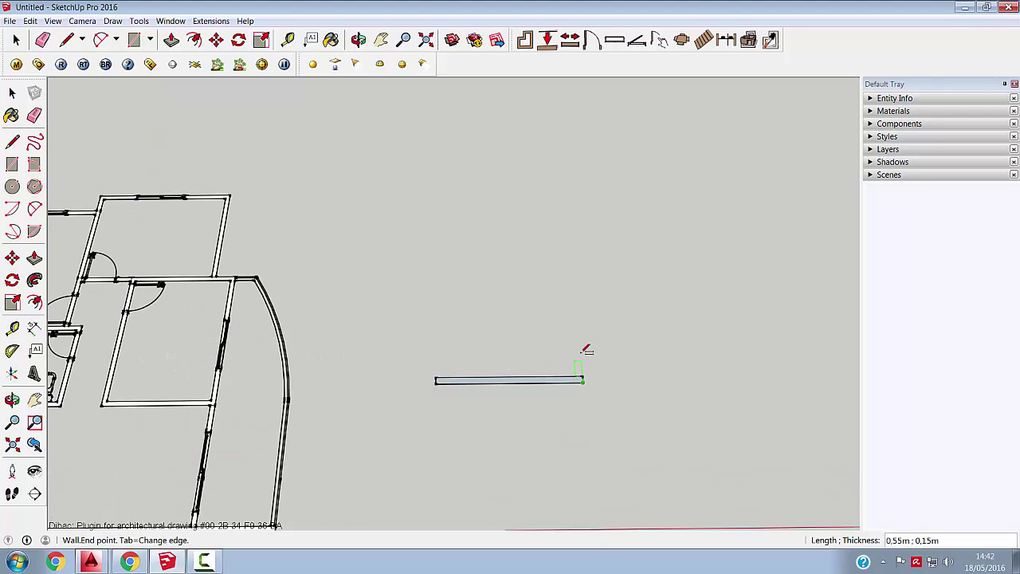
left_click(573, 279)
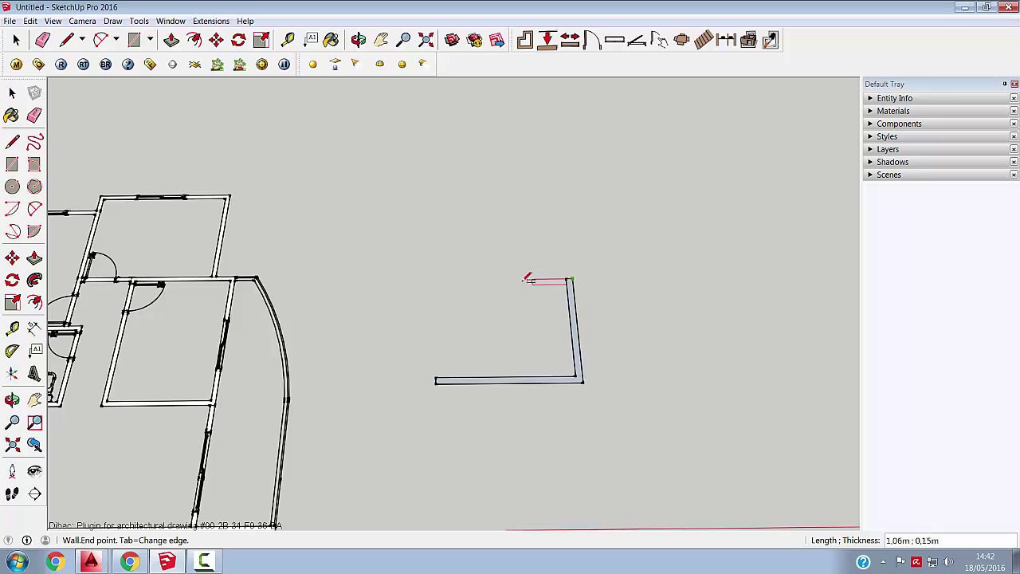
left_click(438, 280)
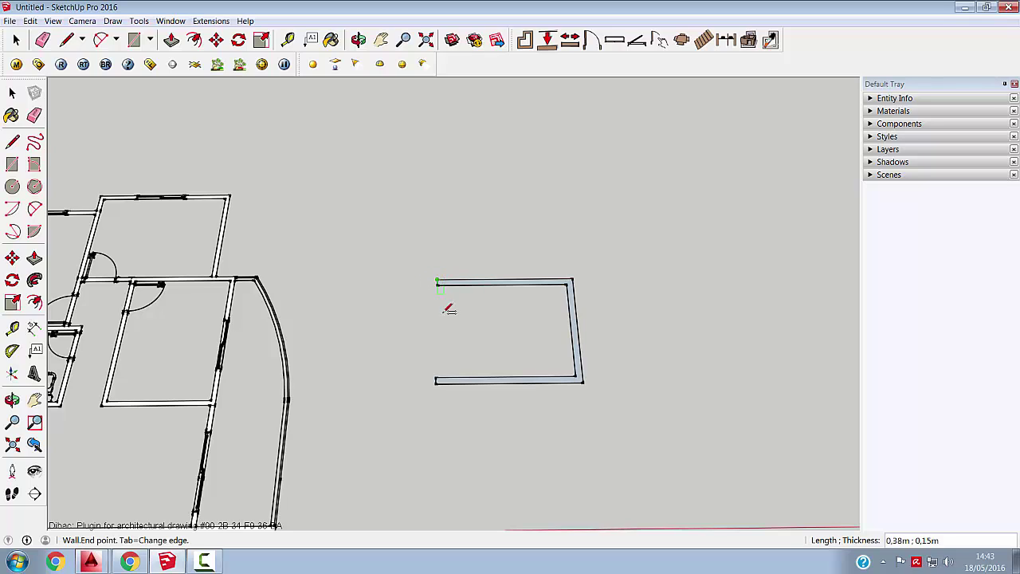
left_click(444, 378)
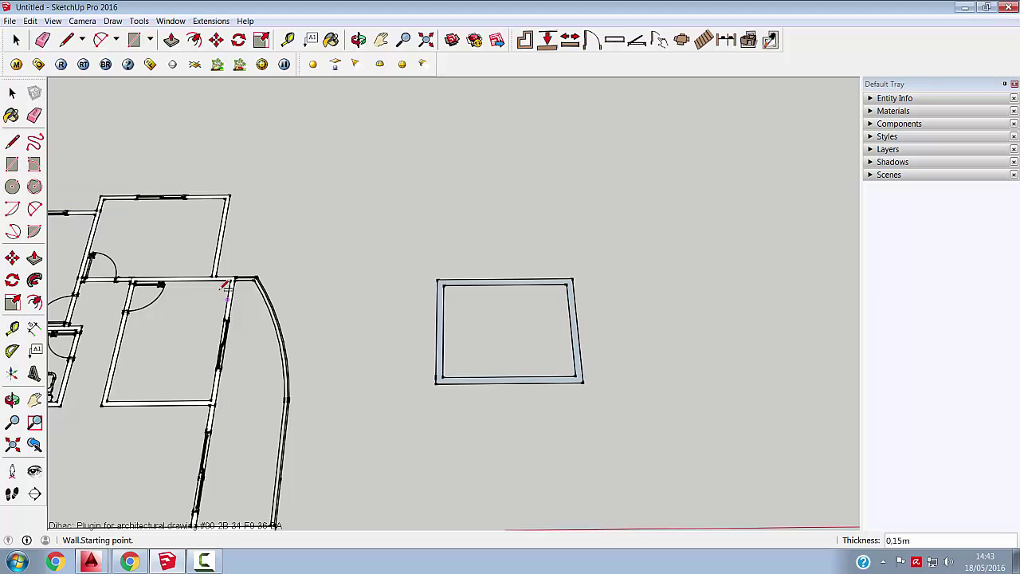
Draw a 1.60 × 0.10 m rectangle over the long side room's back wall and a 4.45 × 0.10 m rectangle over its outer wall
scroll(330, 220, "down", 3)
scroll(161, 282, "up", 2)
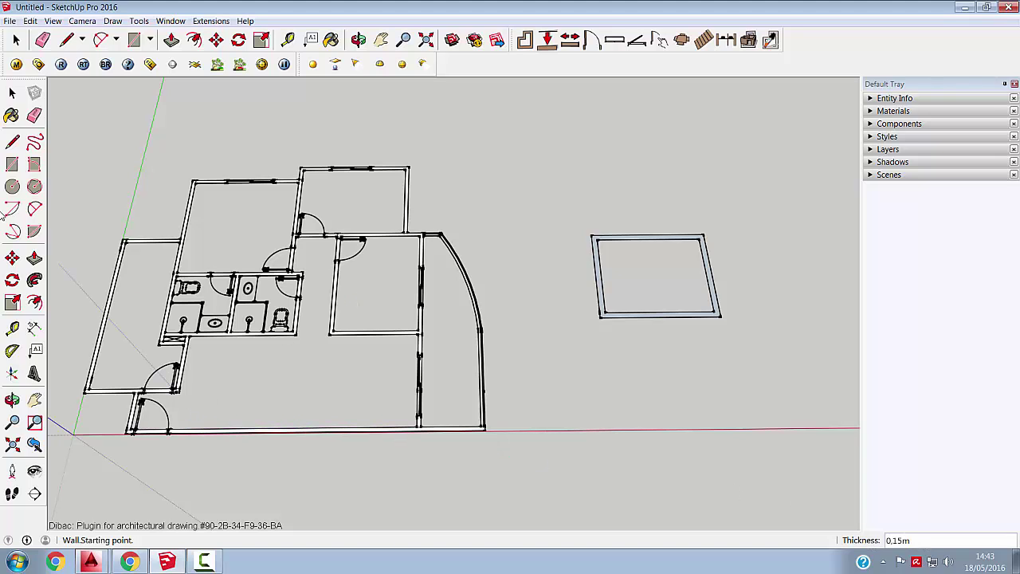
left_click(12, 164)
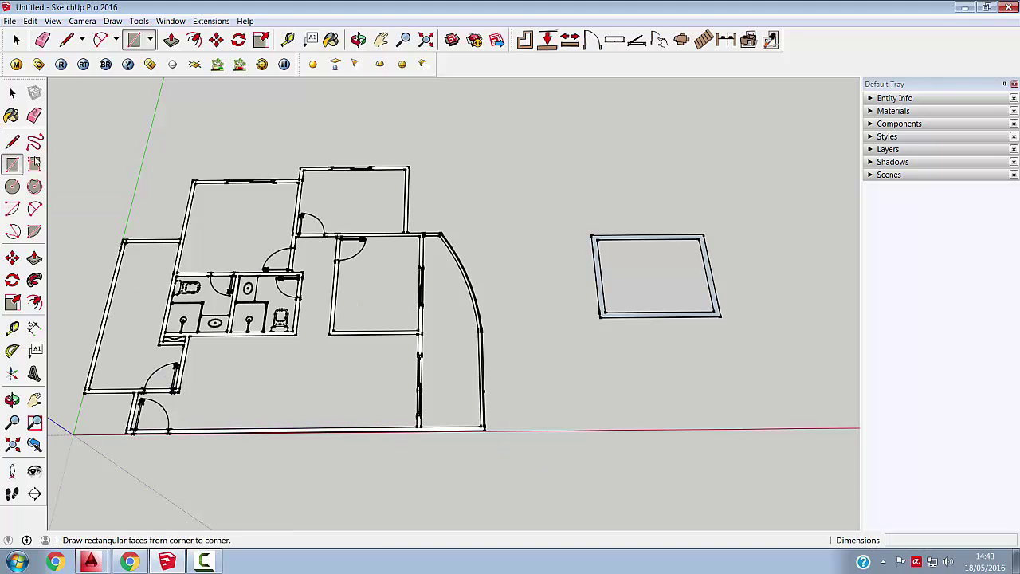
scroll(130, 242, "up", 8)
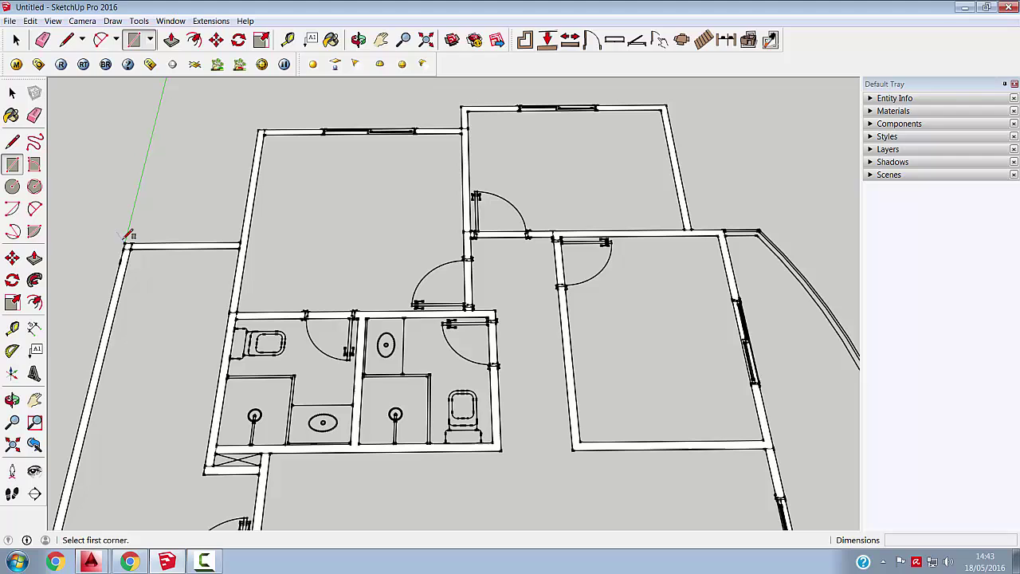
left_click(127, 242)
left_click(239, 245)
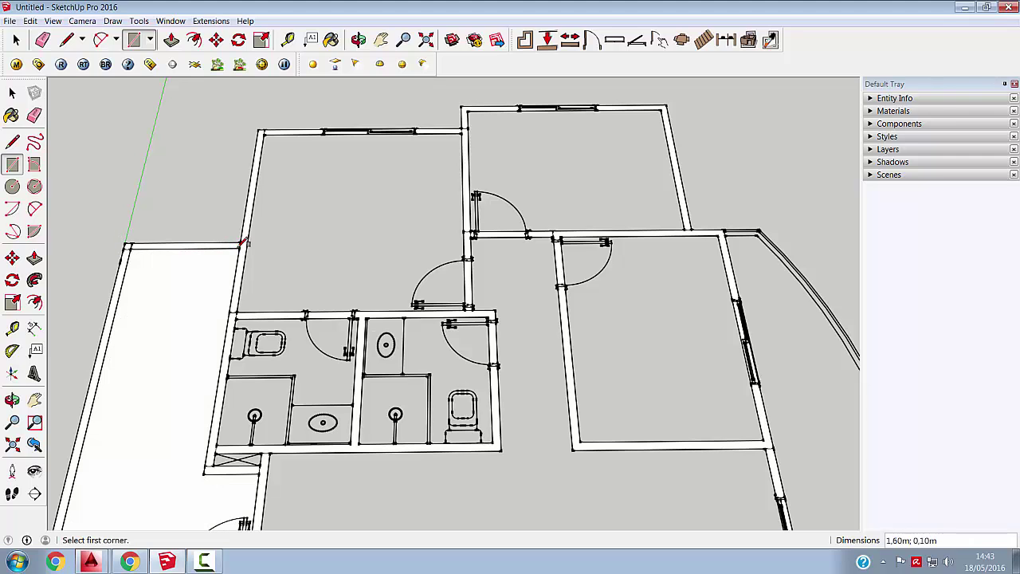
left_click(129, 241)
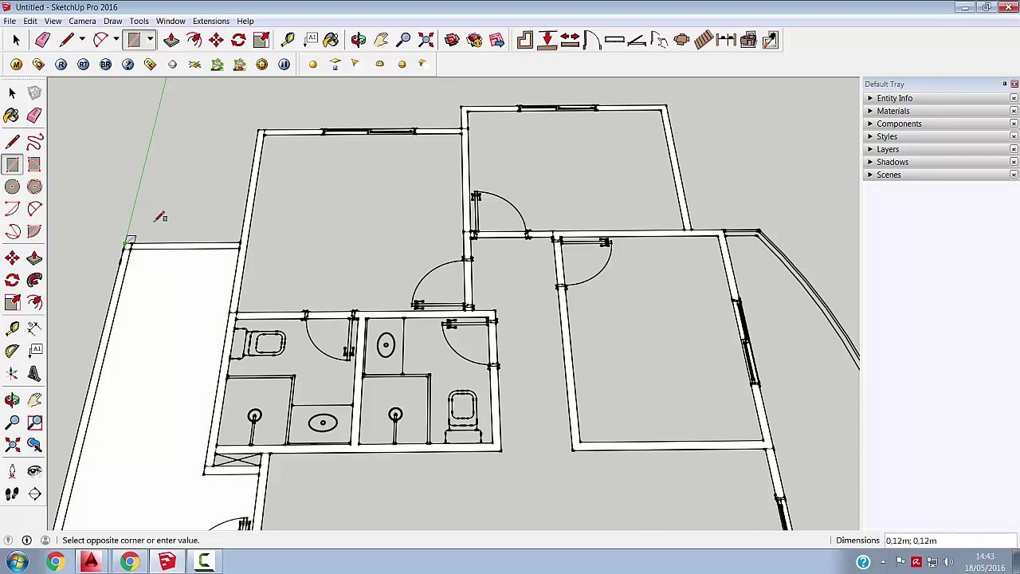
scroll(159, 216, "down", 2)
left_click(92, 476)
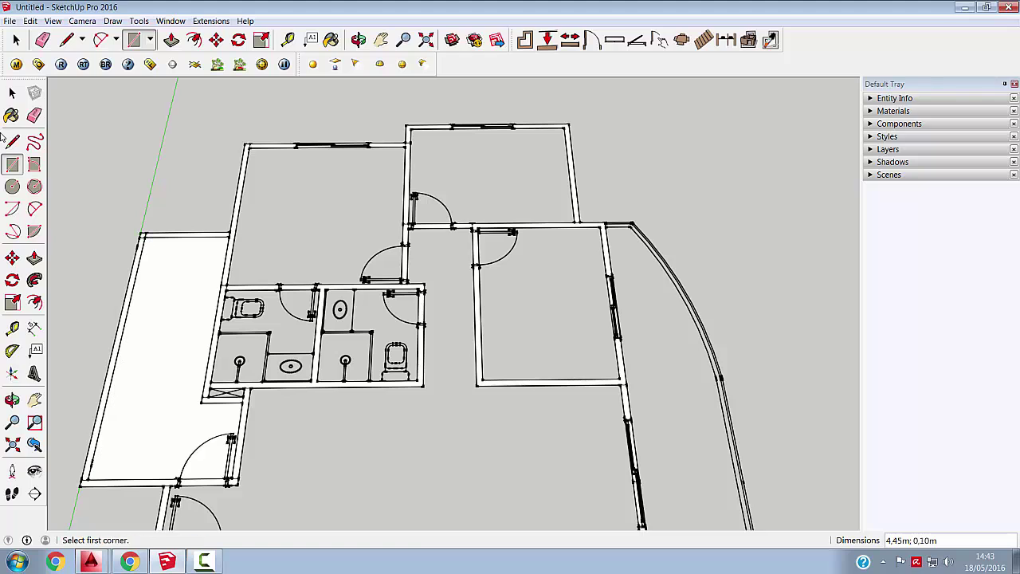
Delete the floor face filling the long side room
left_click(12, 93)
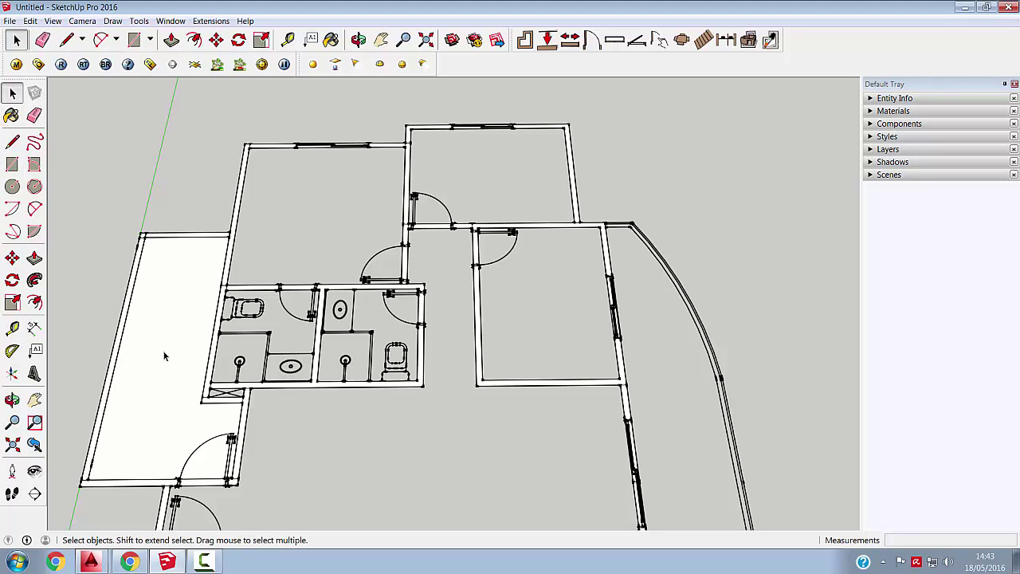
left_click(165, 356)
key("Delete")
Delete the sample room drawn beside the floor plan
middle_click_drag(203, 272, 208, 263)
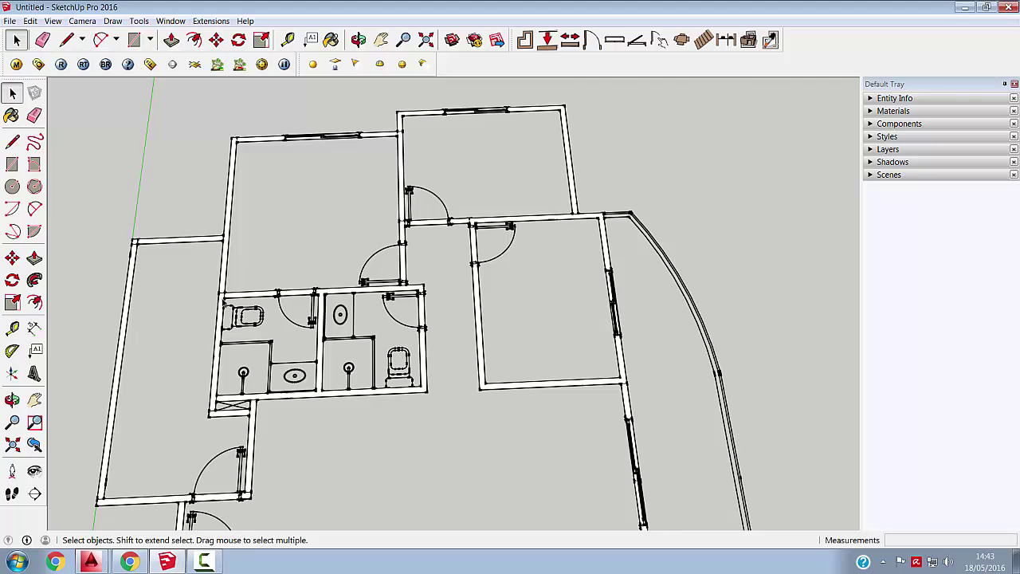
scroll(208, 263, "down", 3)
left_click_drag(613, 265, 550, 208)
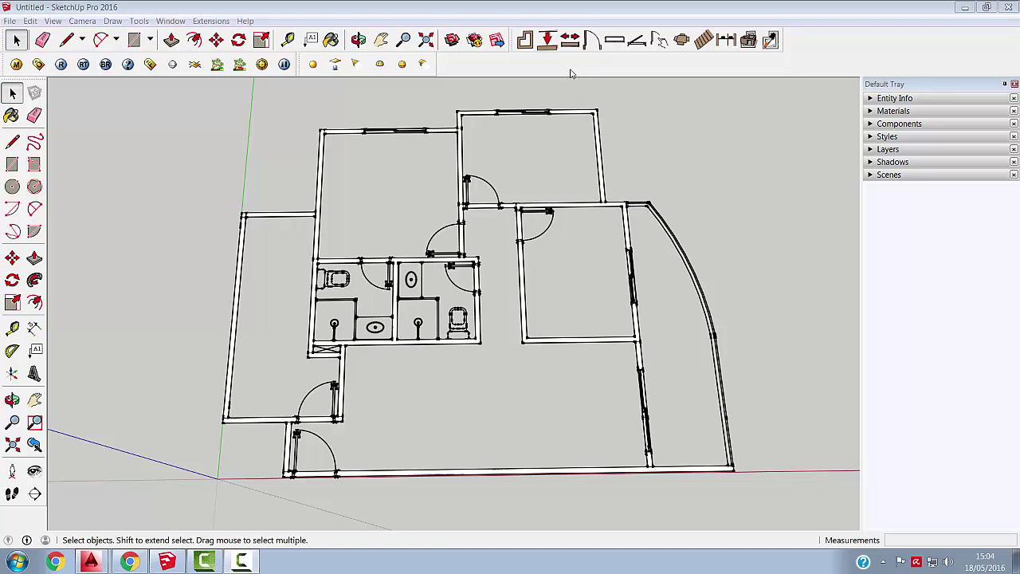
Set up a Dibac door with a 0.70 m first slab, 0.00 m second slab, 0% alignment and 2.10 m height
left_click(591, 42)
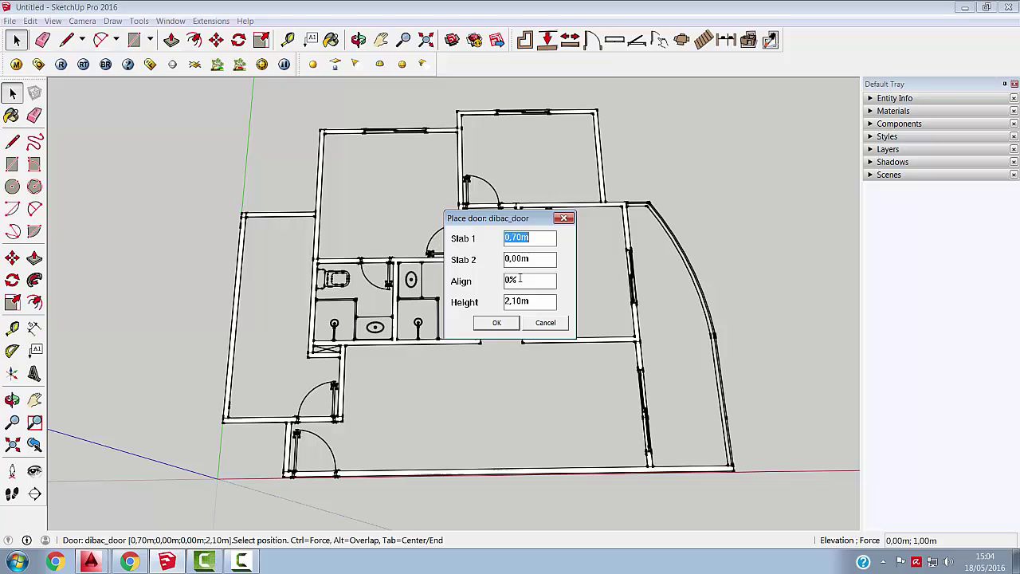
left_click_drag(518, 280, 501, 279)
type("50")
double_click(515, 280)
type("0")
left_click(514, 322)
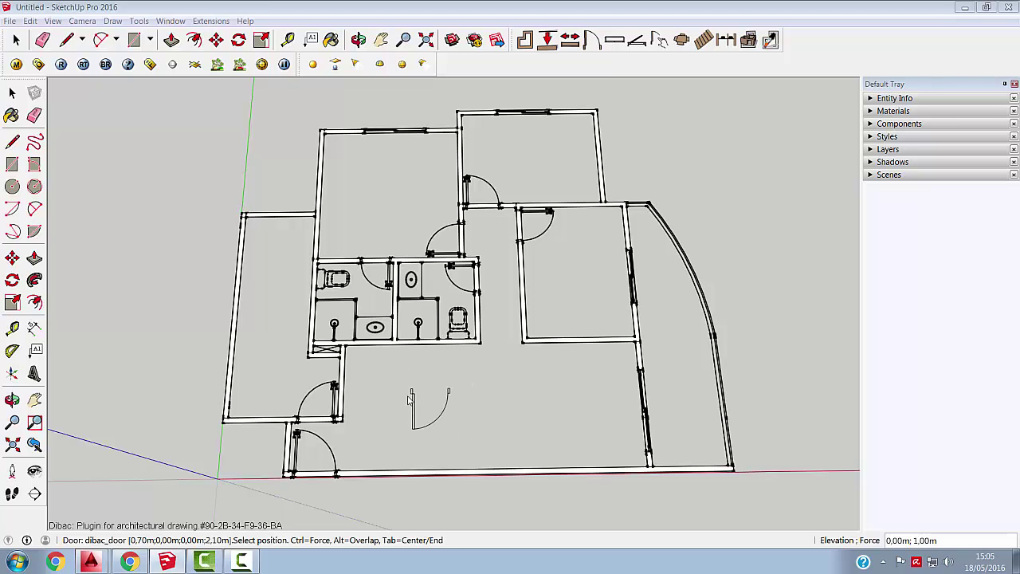
Place the 0.70 m door in the long side room's front wall, over the door drawn in the plan, and end the Door command
scroll(542, 389, "down", 1)
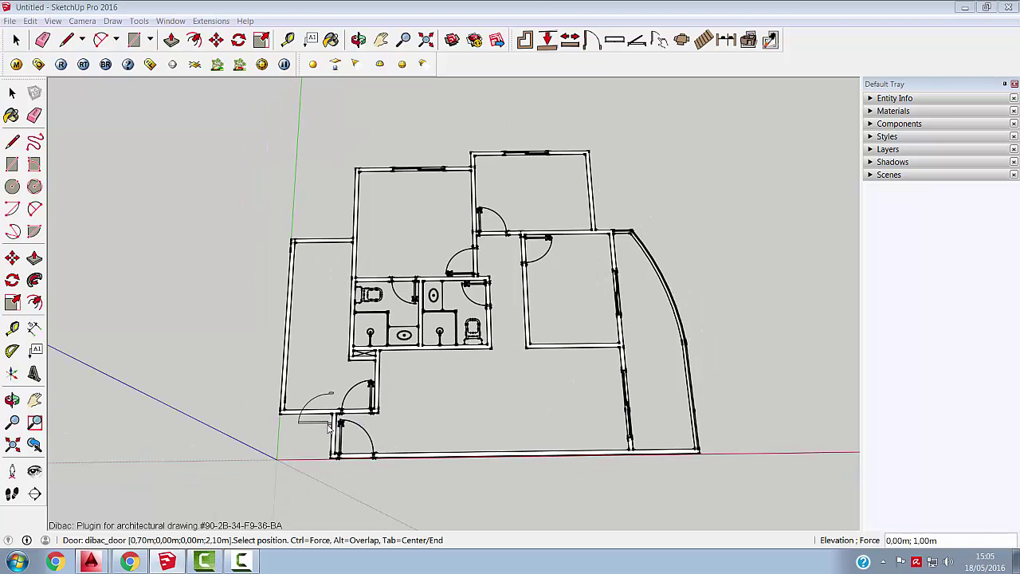
scroll(319, 418, "up", 2)
scroll(328, 423, "up", 3)
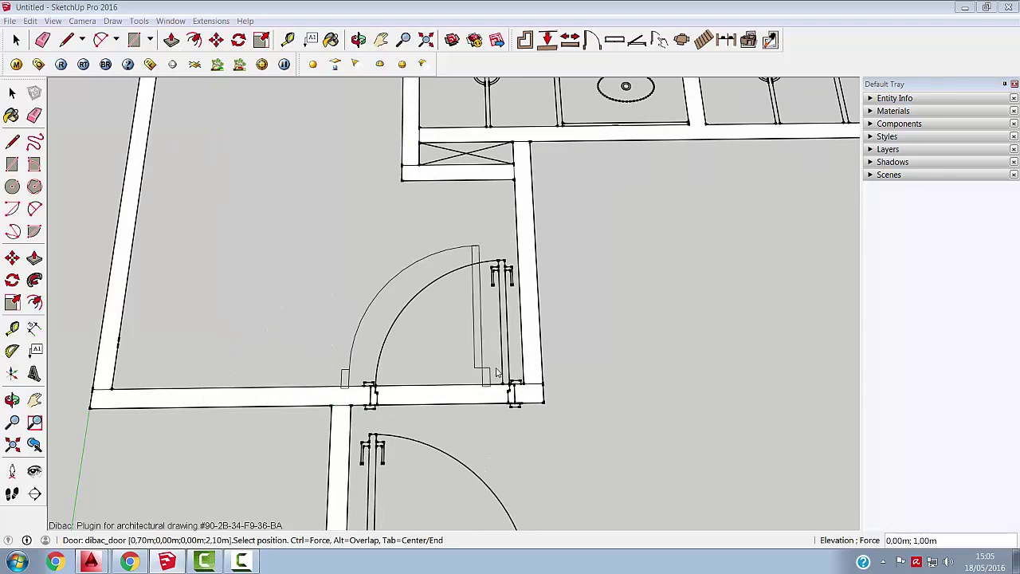
scroll(522, 389, "up", 3)
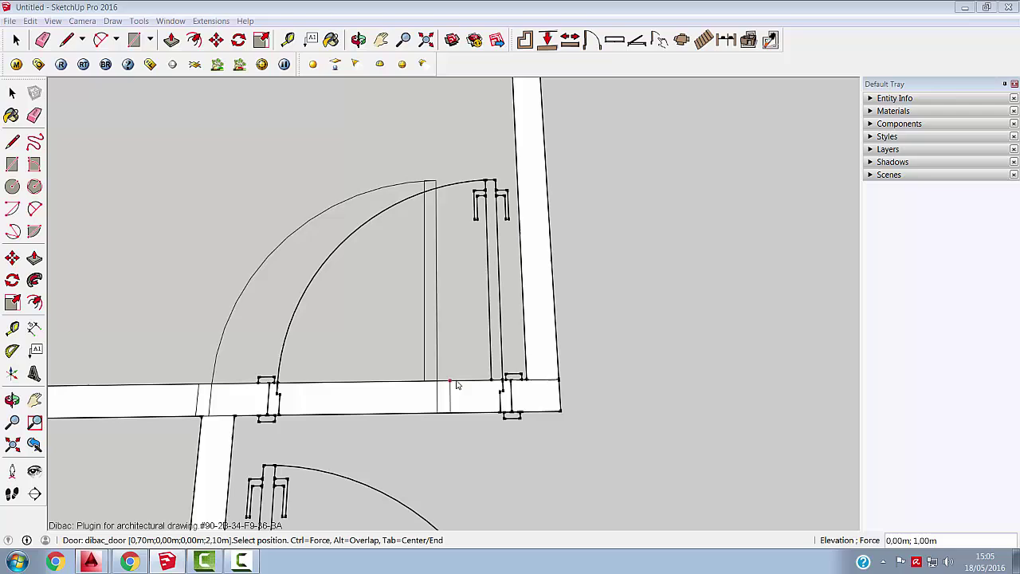
left_click(513, 385)
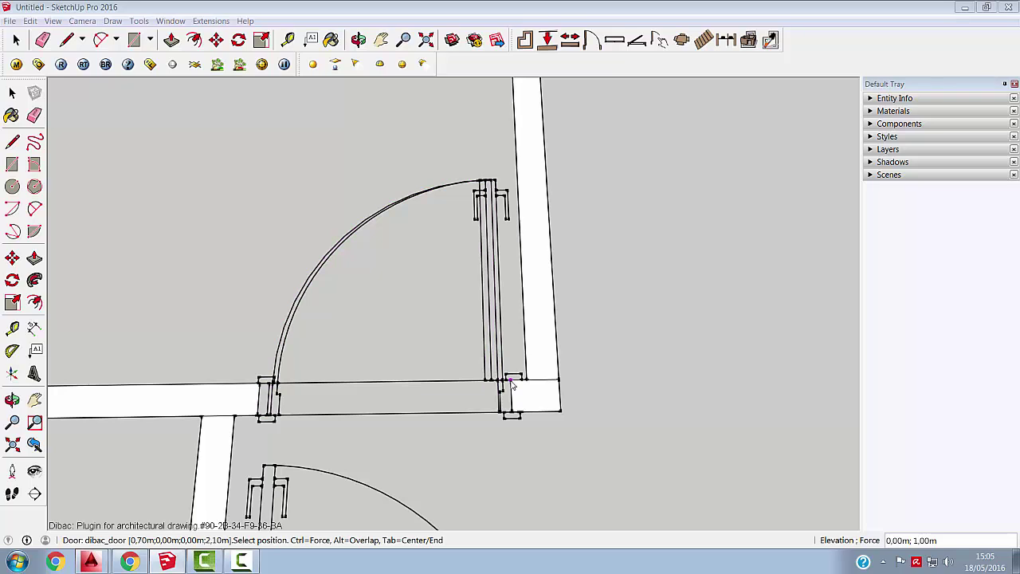
key("space")
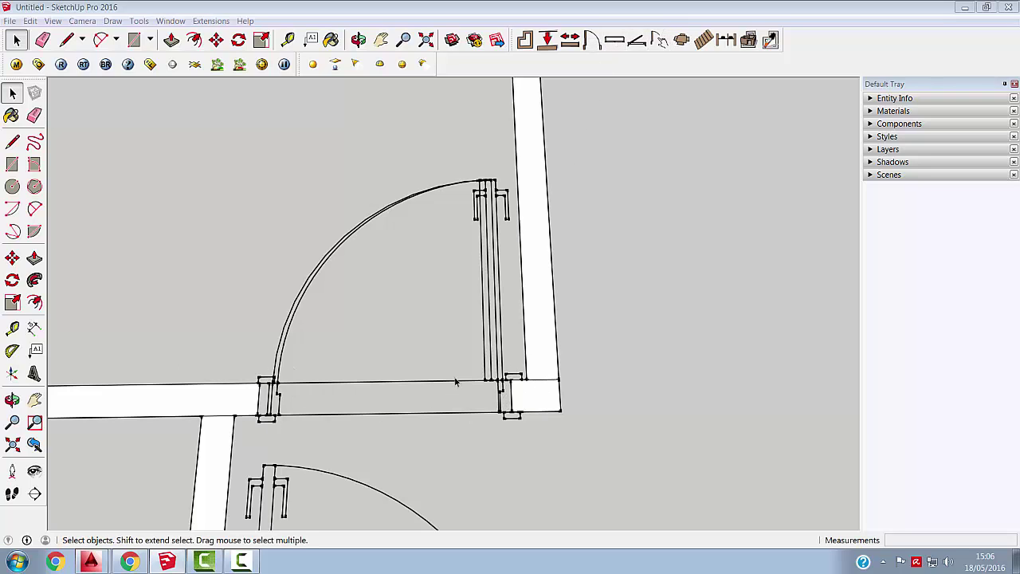
scroll(519, 396, "down", 3)
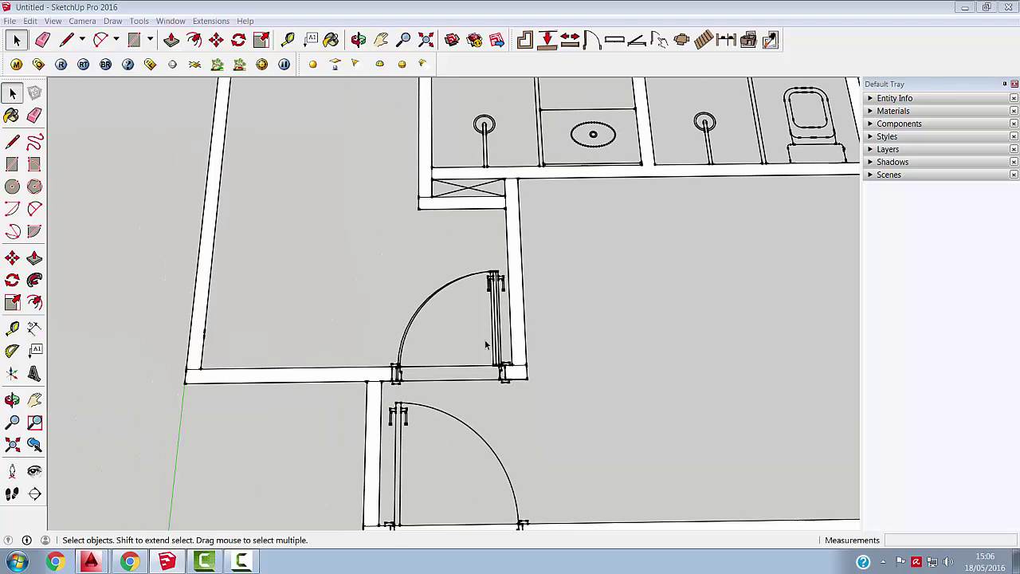
Place a Dibac door with a 0.80 m slab in the front wall, over the entrance door drawn in the plan, and end the Door command
left_click(592, 39)
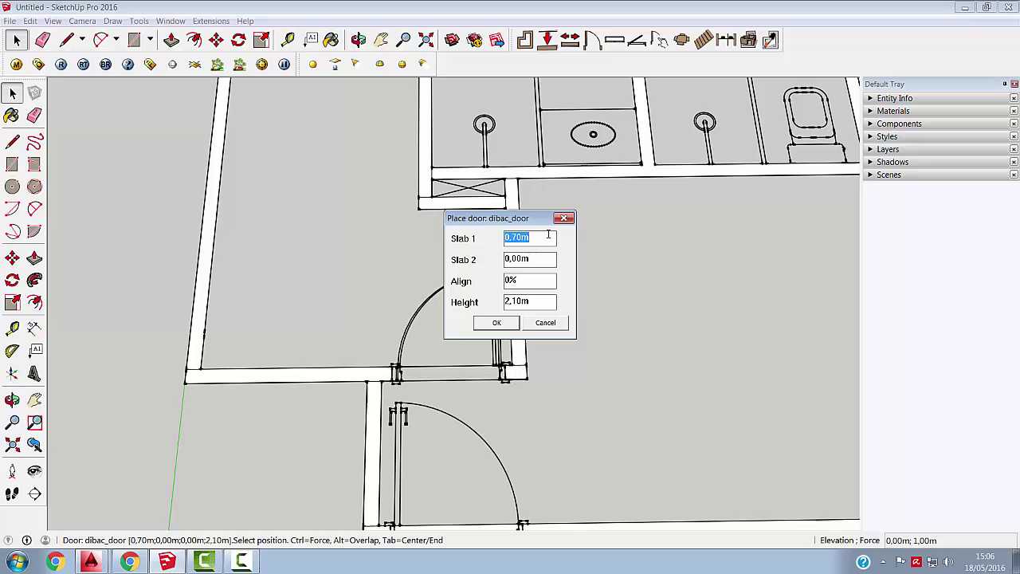
type("0,")
left_click(496, 322)
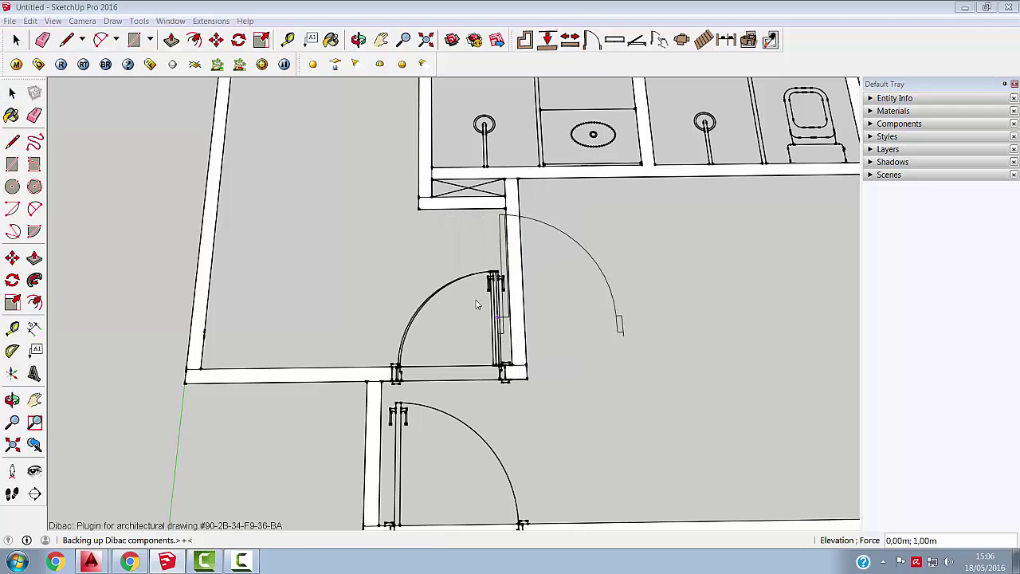
scroll(425, 478, "up", 2)
scroll(423, 478, "up", 1)
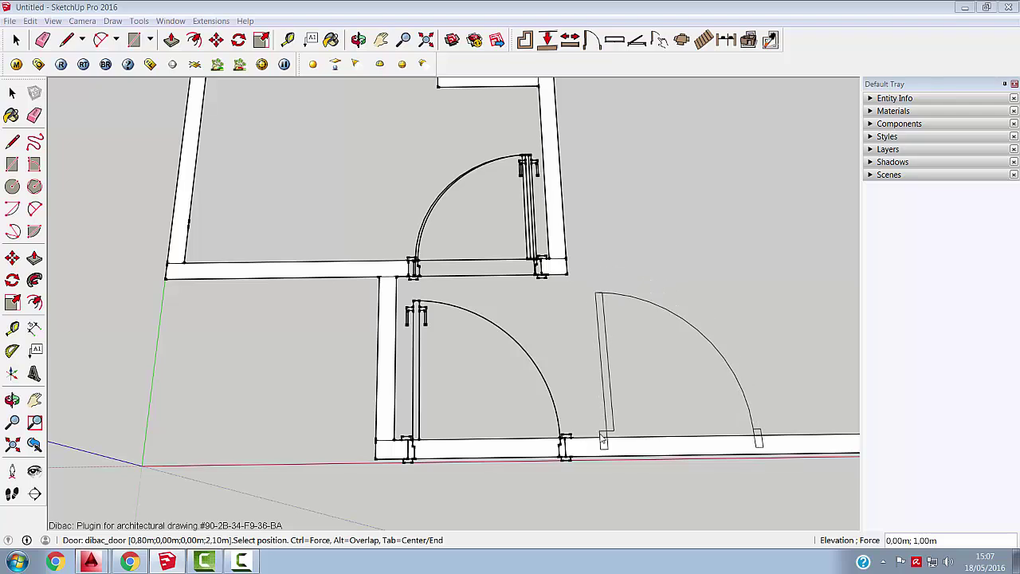
left_click(407, 444)
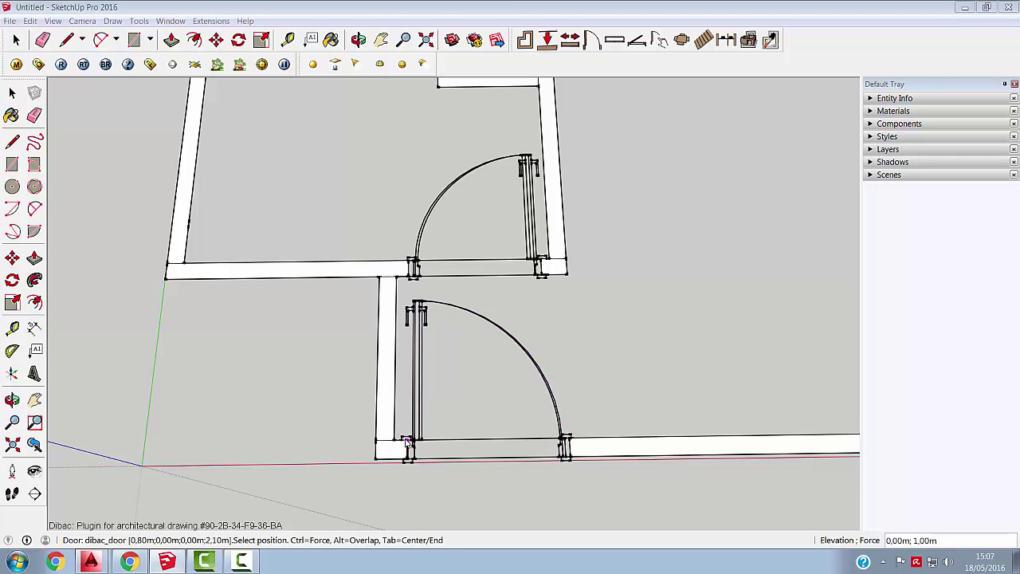
scroll(584, 364, "down", 2)
middle_click_drag(523, 393, 529, 429)
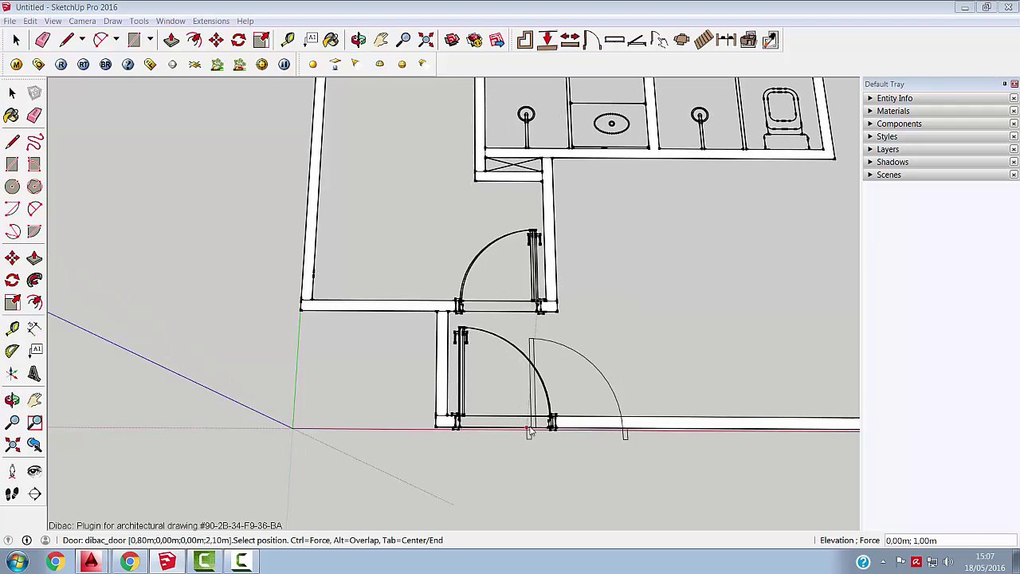
scroll(529, 430, "up", 2)
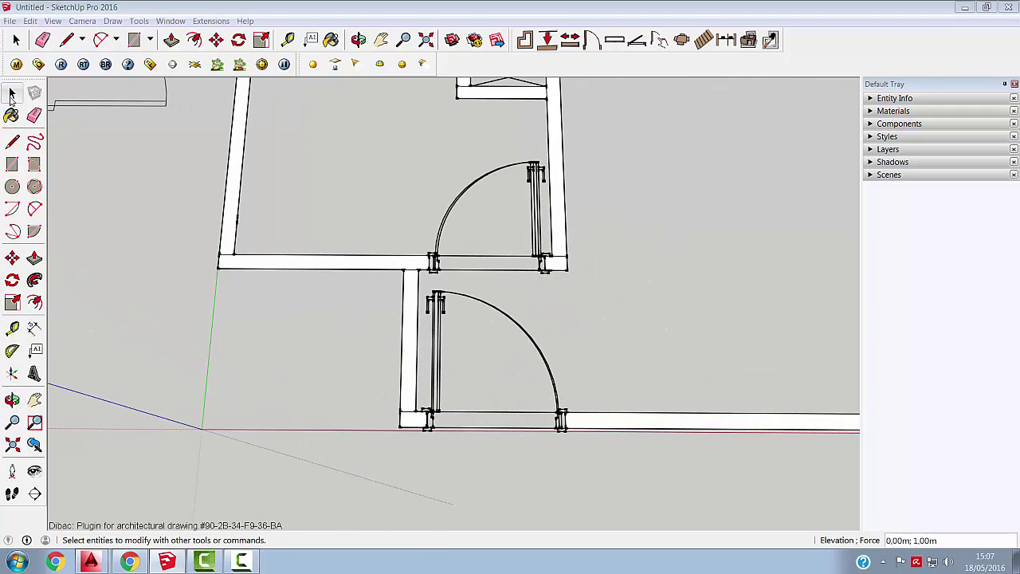
left_click(12, 94)
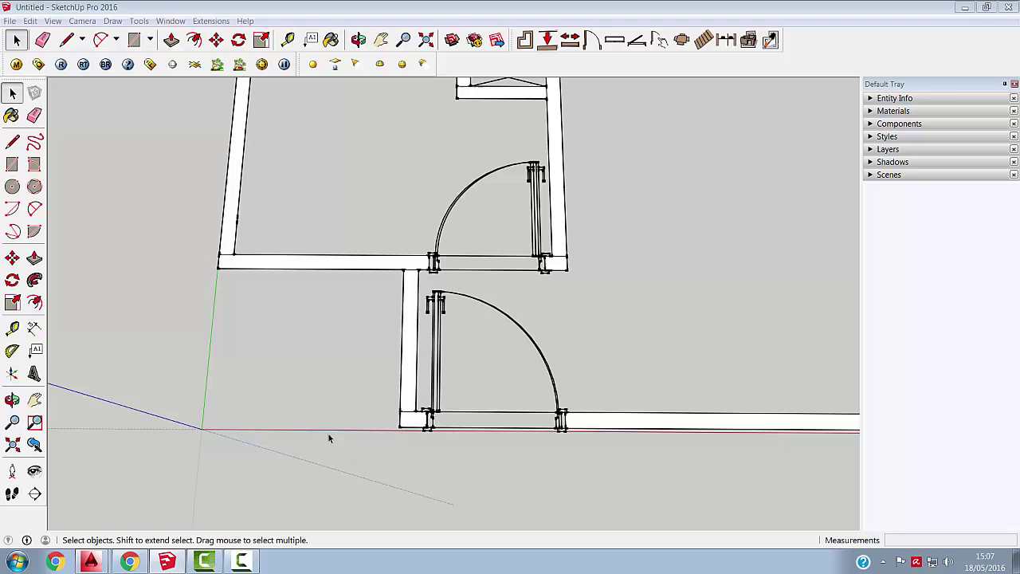
Set up a Dibac window 1.40 m long and 1.20 m high, with 0% alignment, 2 sashes and a 0.70 m maximum sash
scroll(305, 464, "down", 2)
scroll(302, 463, "down", 2)
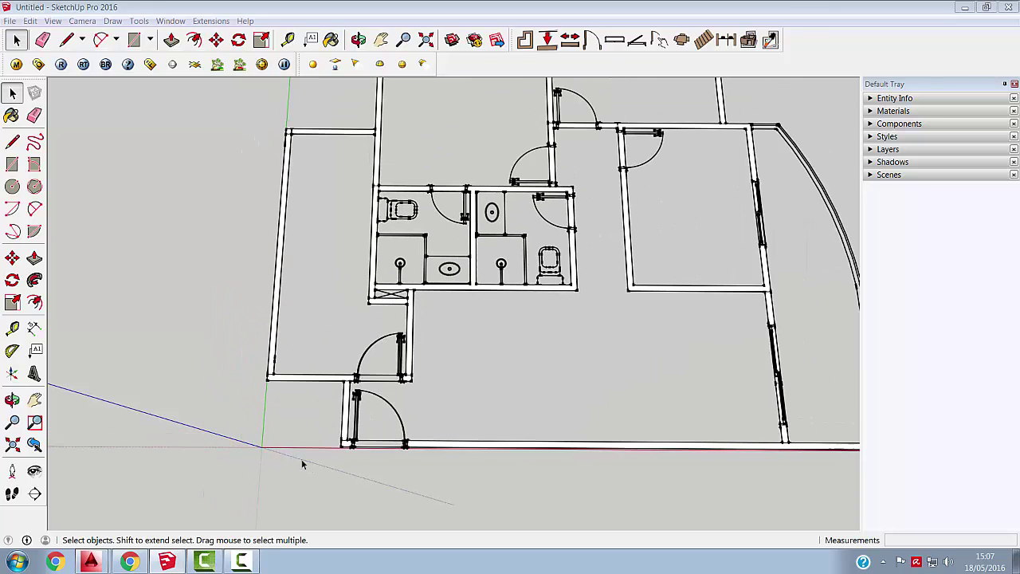
middle_click_drag(303, 464, 337, 465)
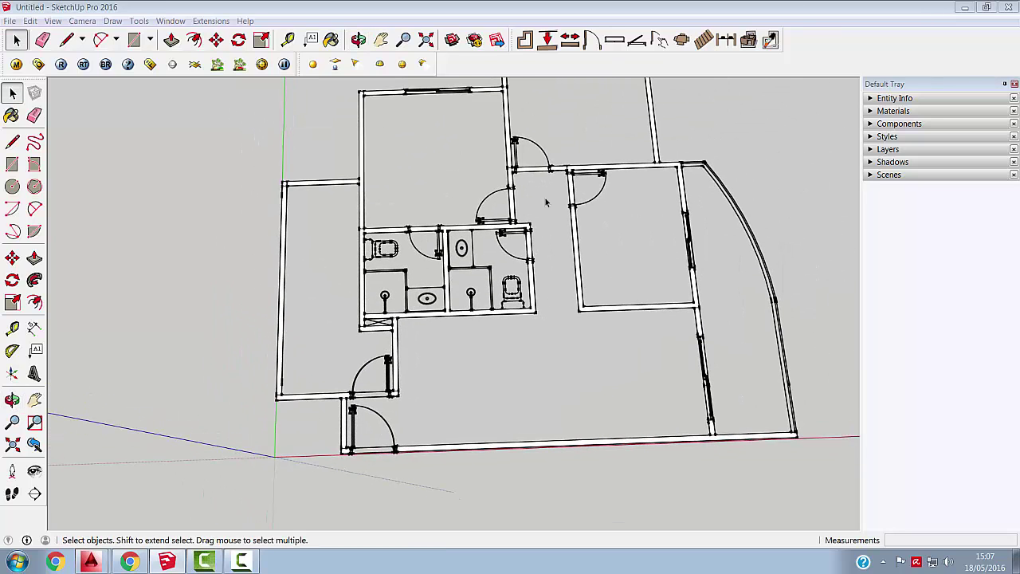
left_click(616, 41)
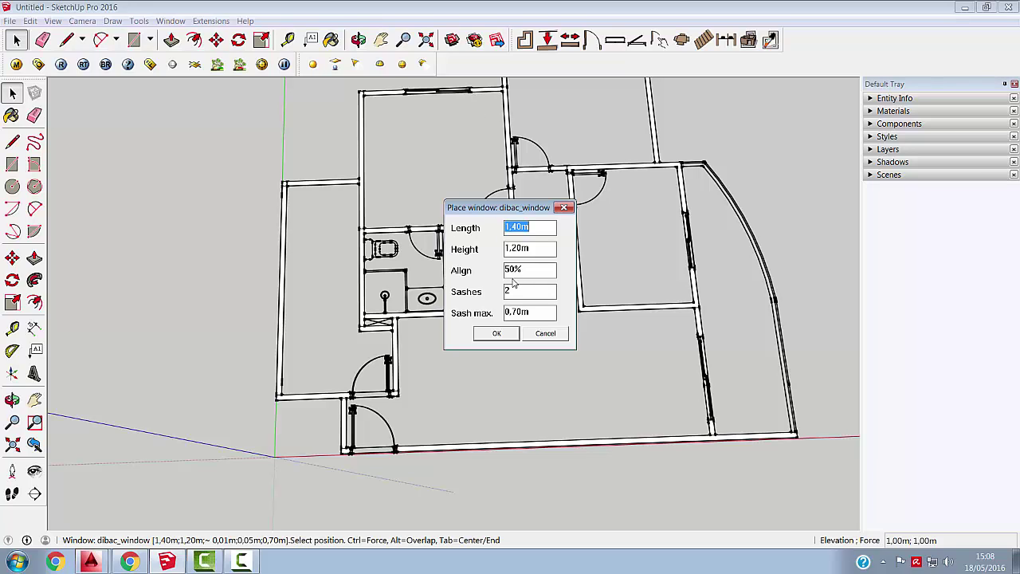
left_click_drag(530, 271, 486, 272)
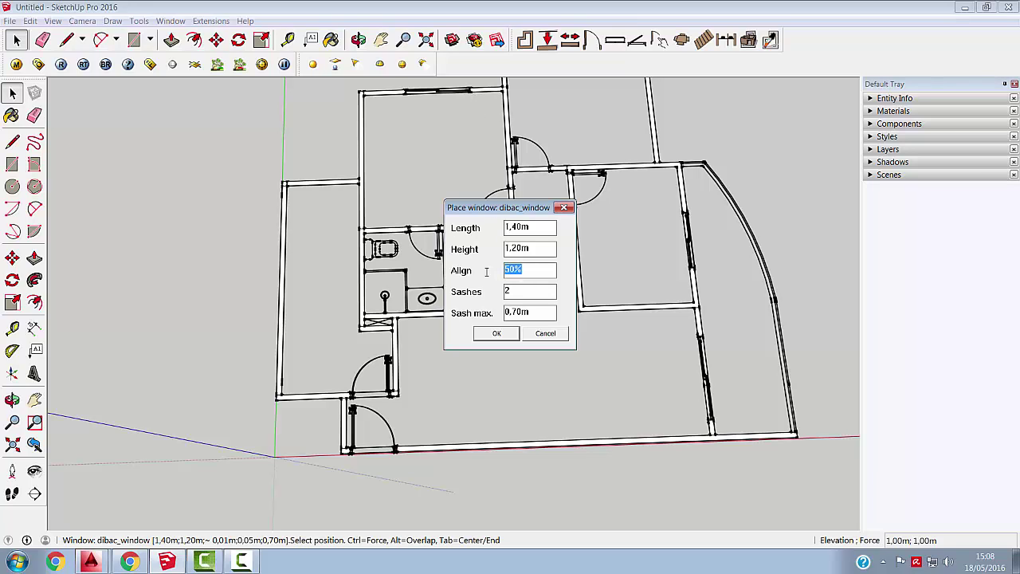
type("0")
left_click_drag(522, 271, 504, 271)
type("0")
left_click_drag(531, 313, 503, 313)
left_click(531, 312)
left_click(498, 335)
Place the window at 0.90 m elevation in the rear wall of the bedroom behind the bathrooms, over the drawn window, and end the Window command
scroll(490, 402, "down", 3)
scroll(430, 169, "up", 6)
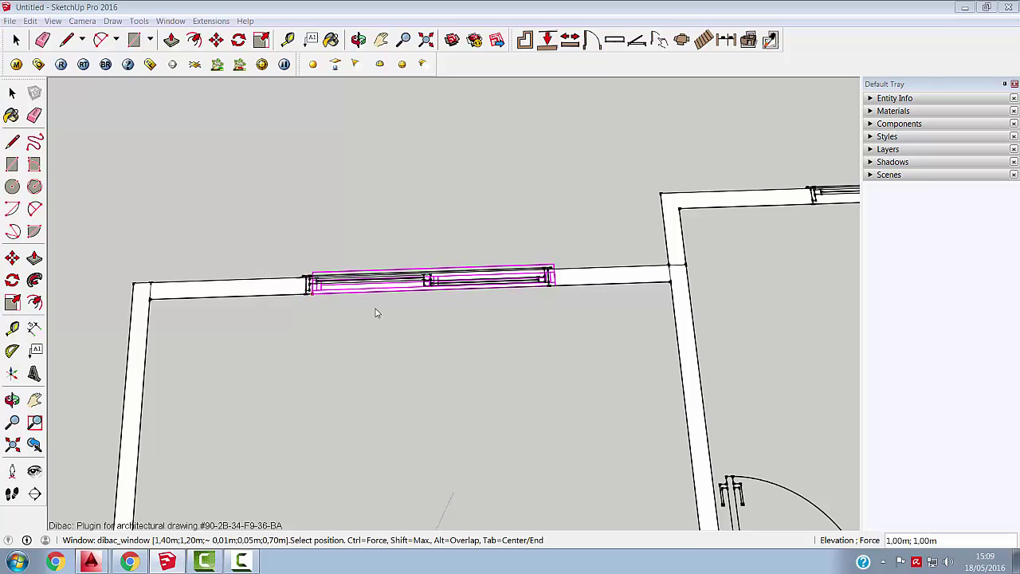
left_click(375, 312)
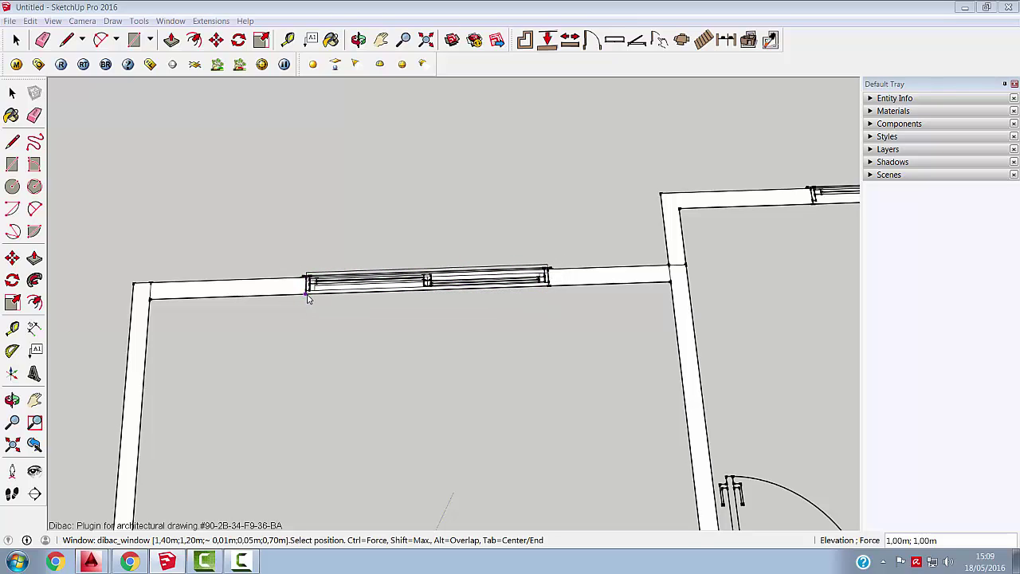
type("0,90")
key("Return")
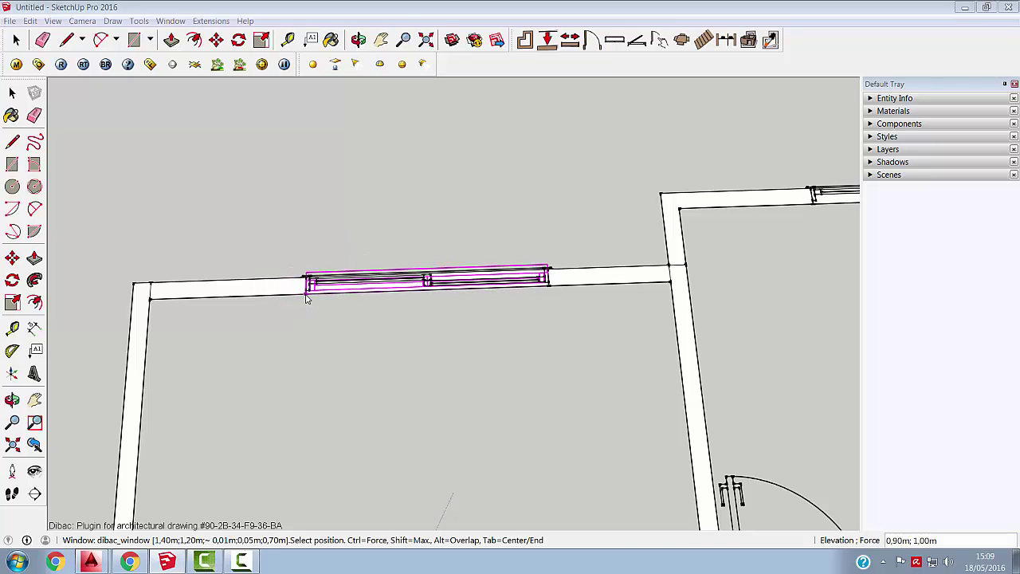
left_click(306, 297)
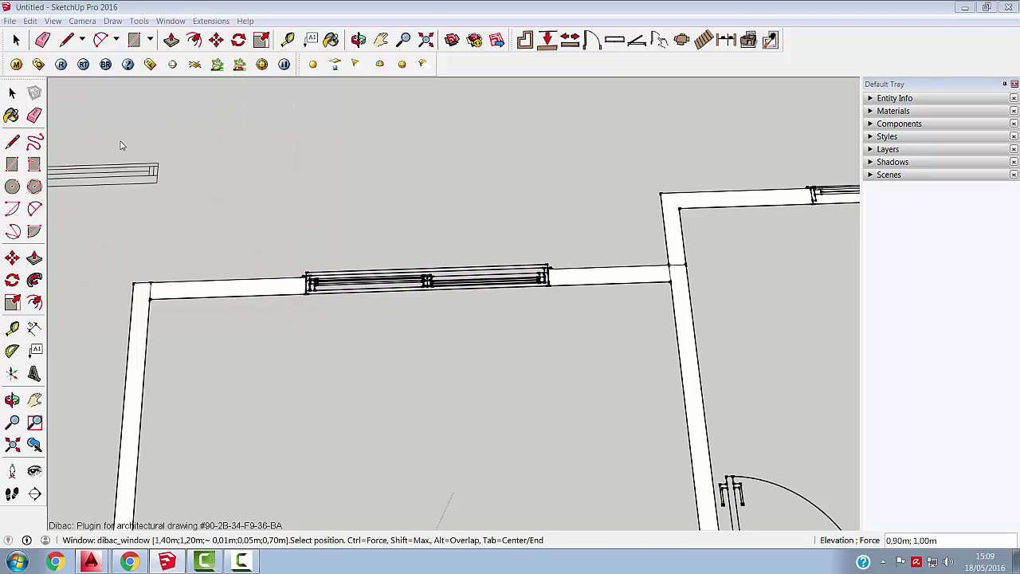
left_click(9, 92)
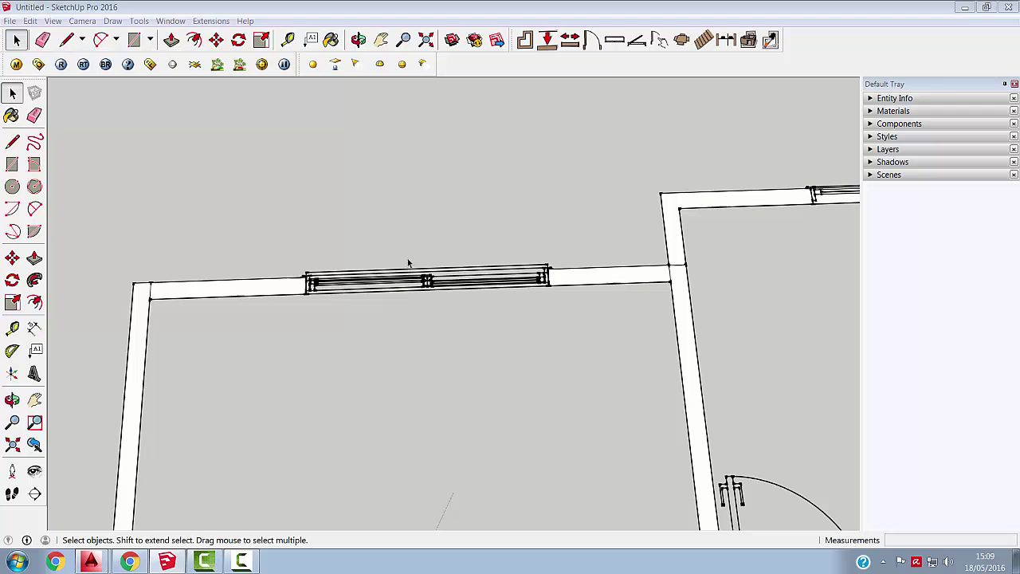
Select the entire floor plan together with the traced walls, doors and window, and make a group of them
scroll(407, 259, "down", 4)
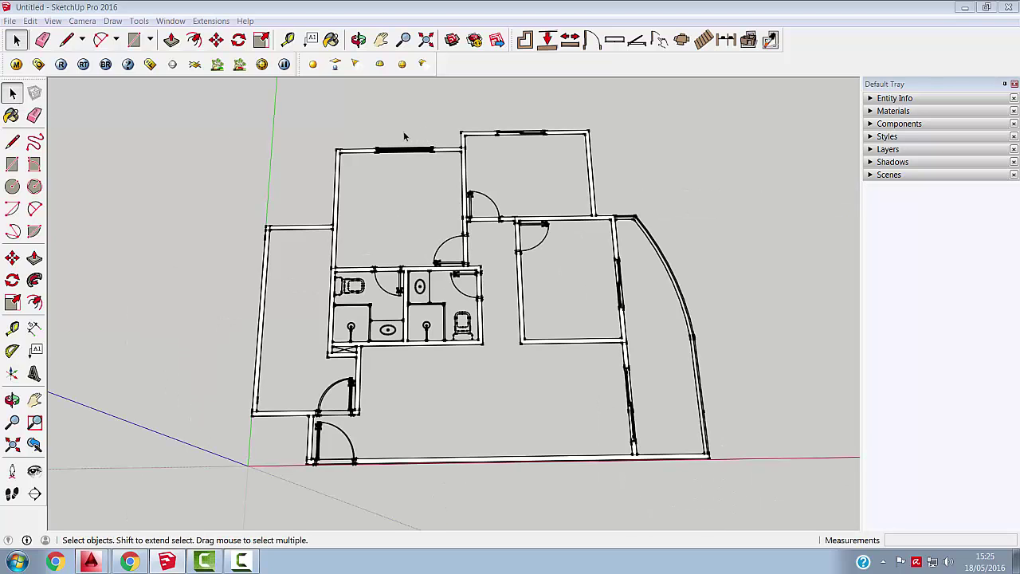
scroll(435, 144, "up", 2)
scroll(402, 168, "up", 1)
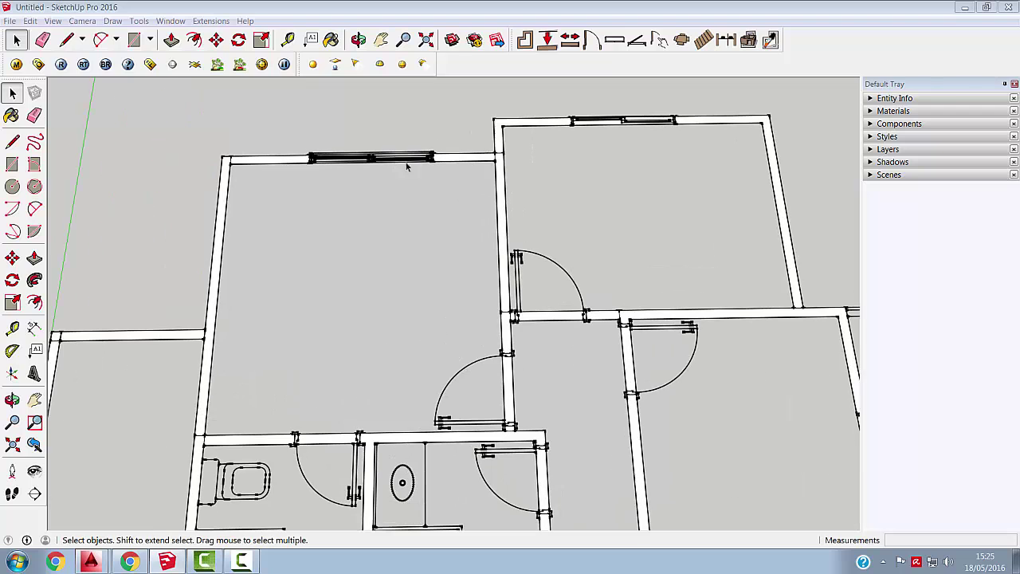
scroll(620, 304, "down", 3)
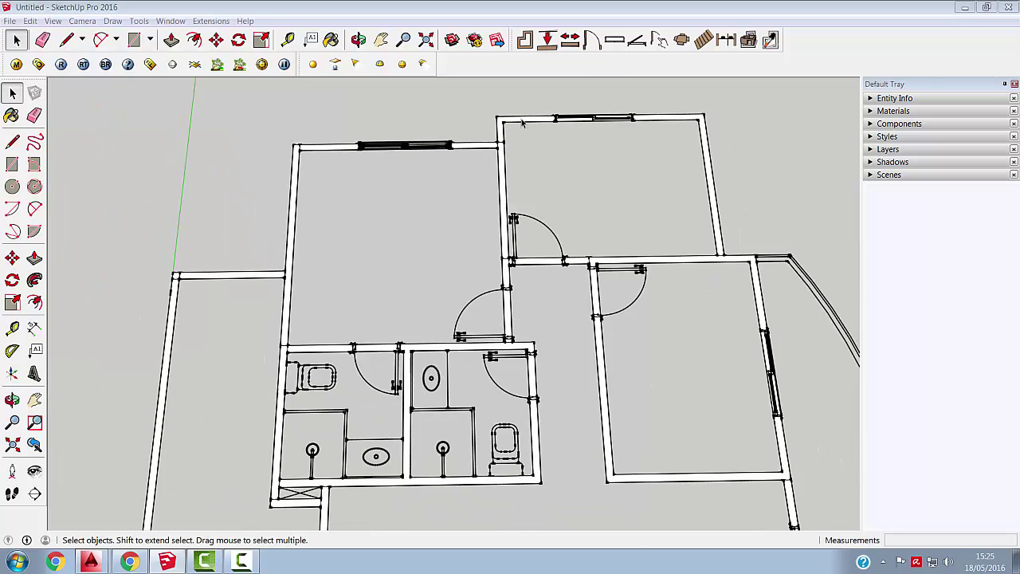
middle_click_drag(510, 414, 403, 516)
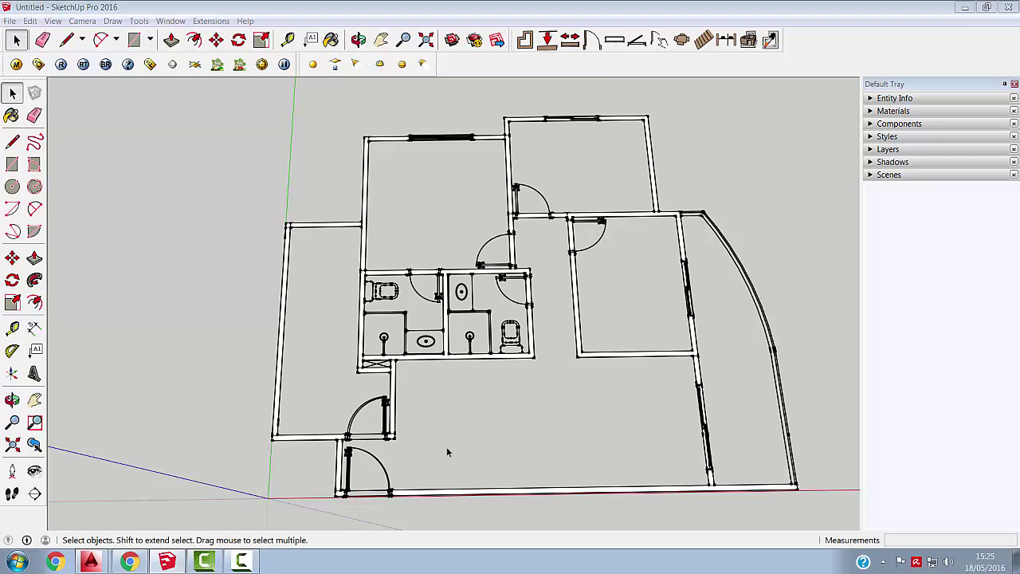
scroll(446, 452, "down", 3)
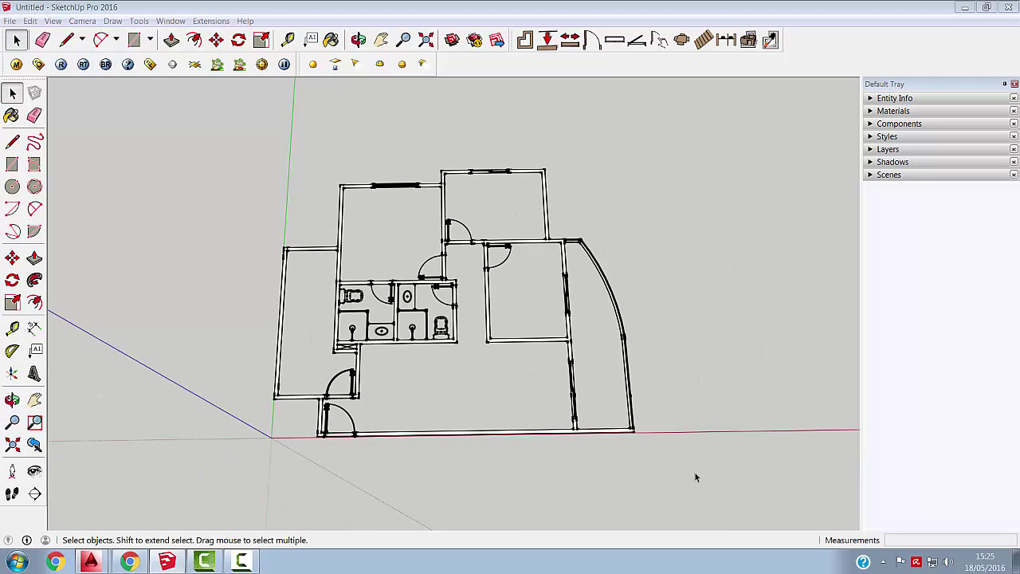
left_click_drag(472, 320, 196, 141)
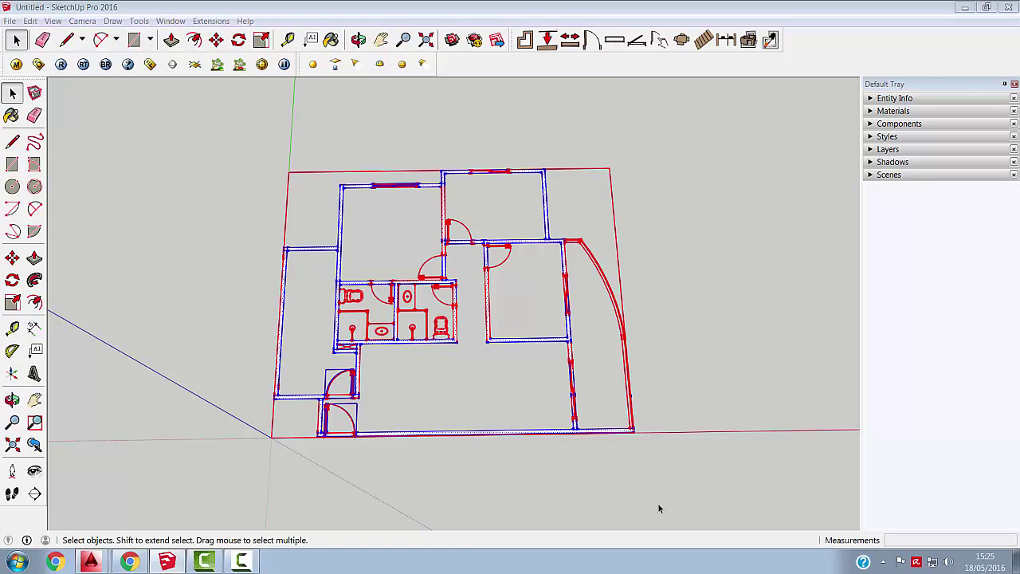
left_click_drag(675, 499, 160, 149)
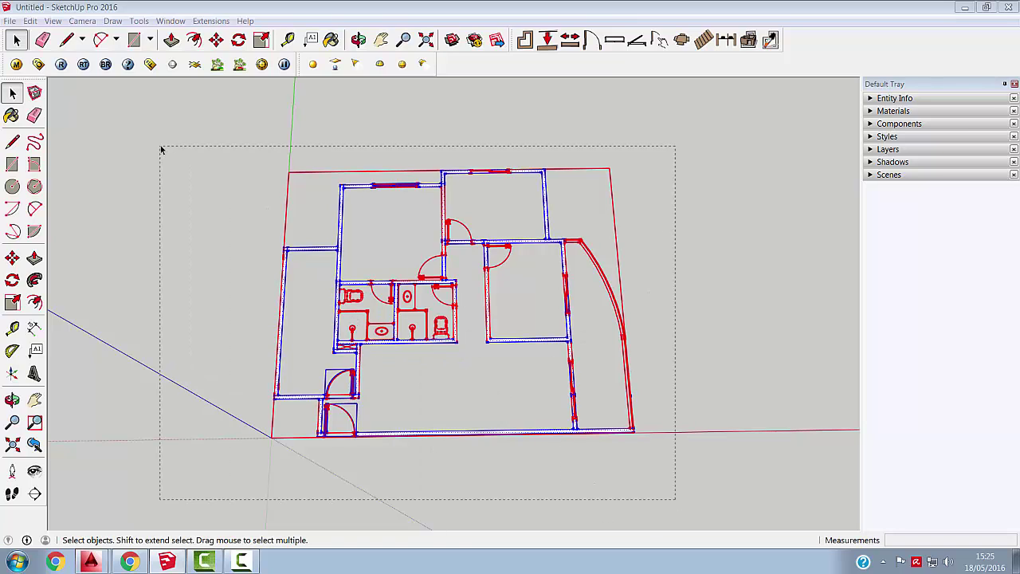
right_click(342, 217)
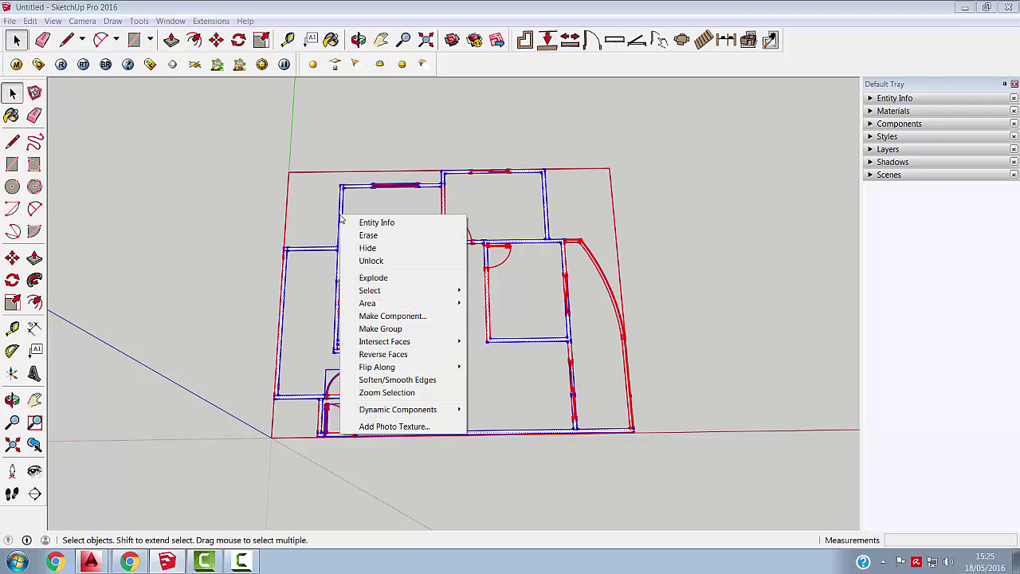
left_click(381, 329)
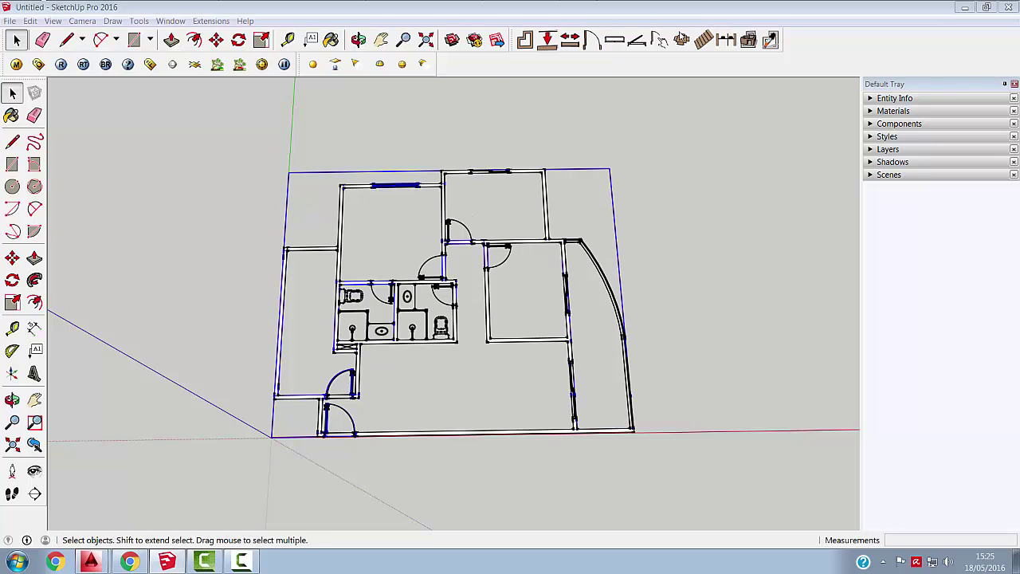
Convert the grouped plan to 3D with Dibac, raising 3.00 m walls with their doors and window
left_click(749, 41)
left_click(749, 40)
key("o")
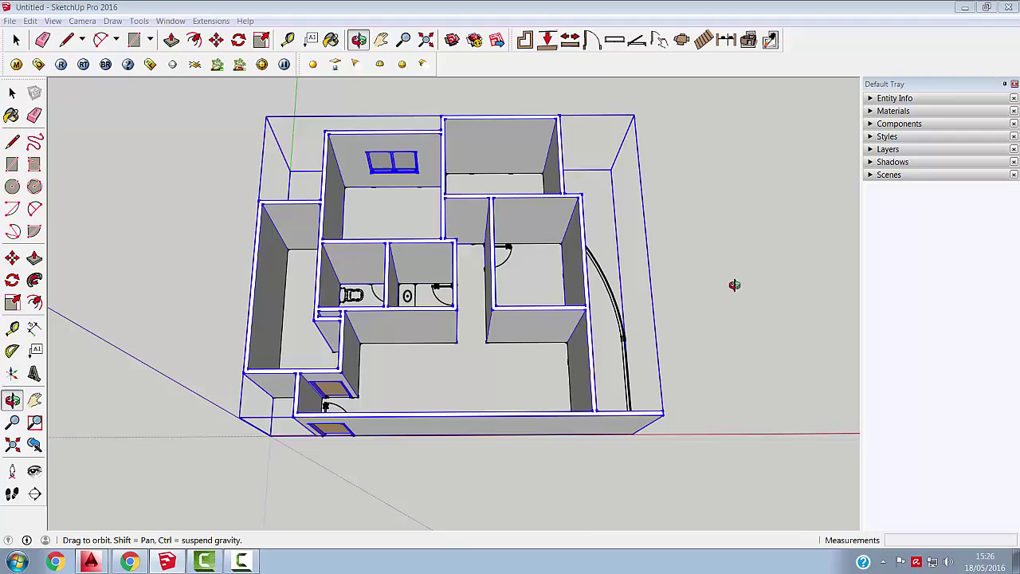
Examine the 3D house from several angles, checking the two doors and the bedroom window in the raised walls
middle_click_drag(554, 253, 561, 253)
middle_click_drag(565, 292, 699, 210)
middle_click_drag(348, 228, 566, 227)
middle_click_drag(328, 209, 474, 256)
scroll(474, 256, "up", 10)
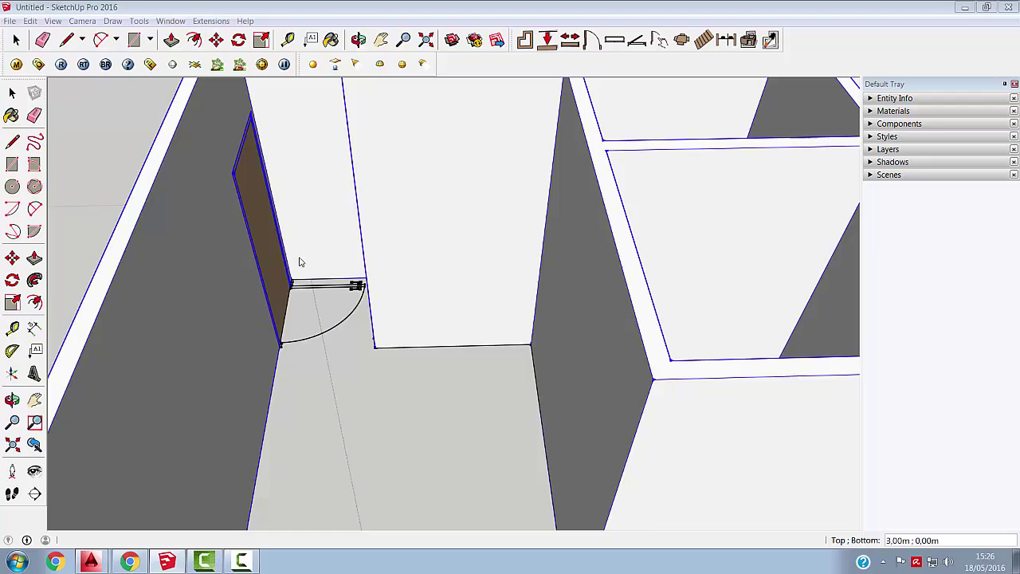
scroll(217, 156, "up", 2)
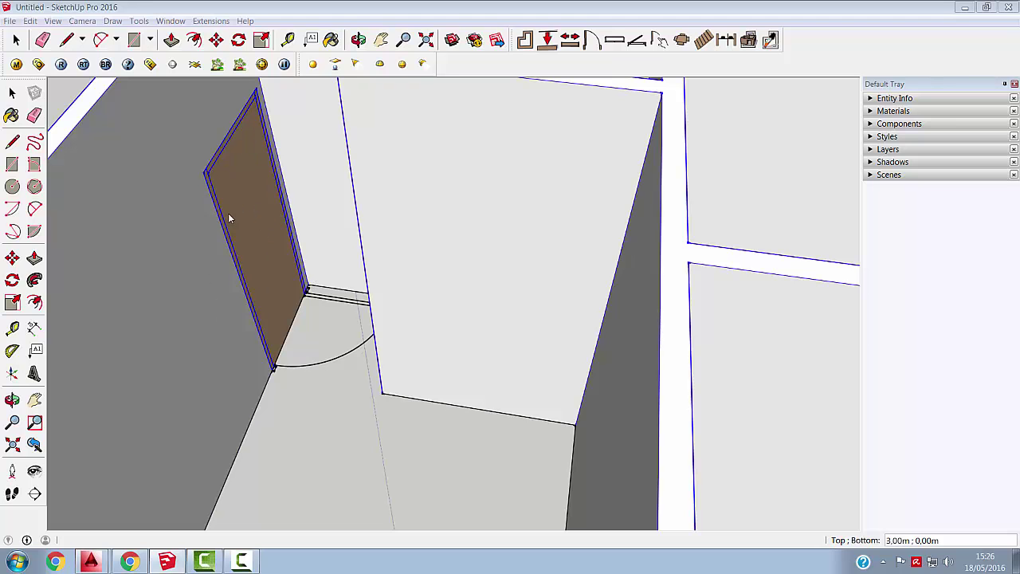
scroll(102, 196, "down", 8)
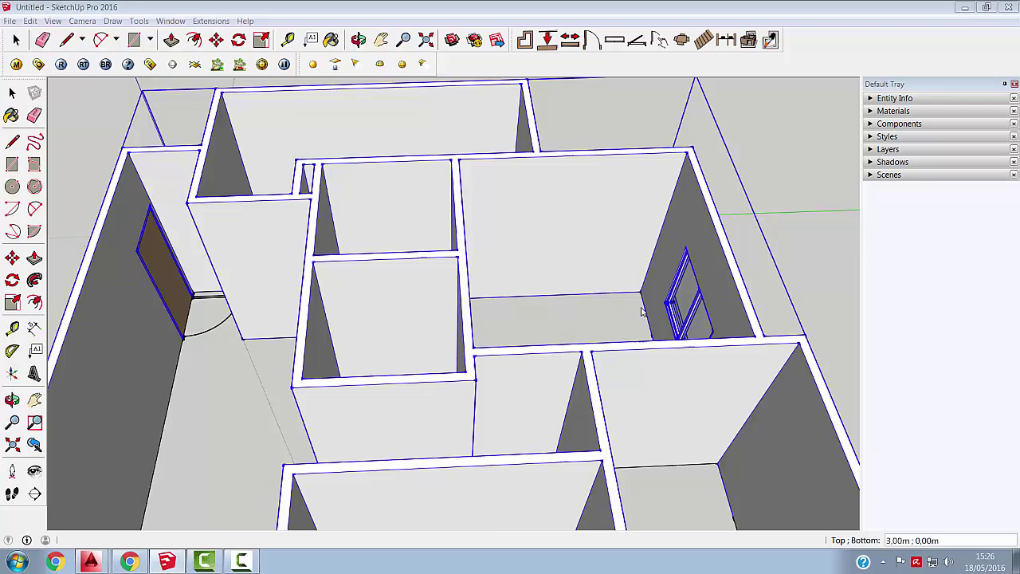
scroll(642, 311, "up", 8)
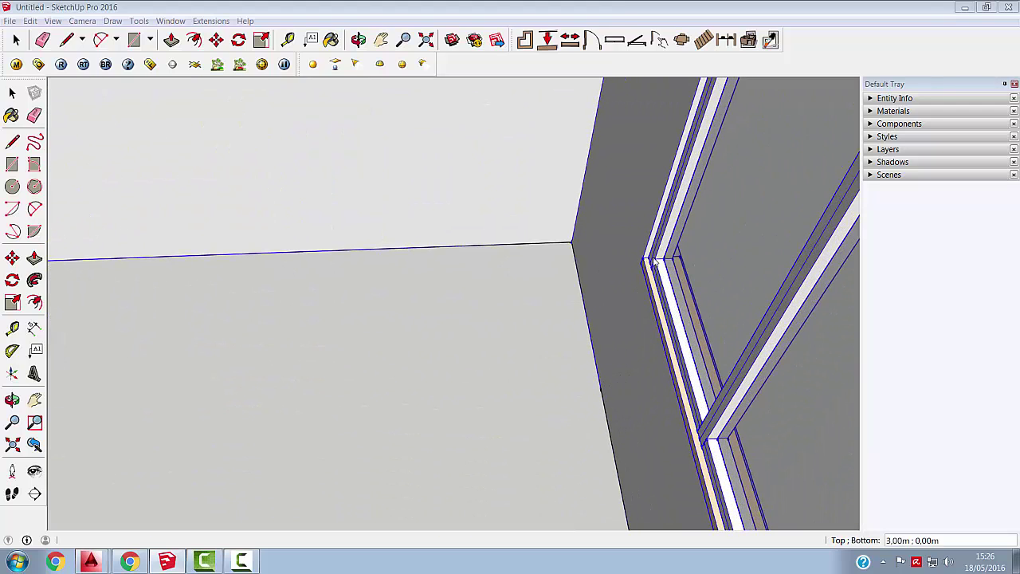
scroll(655, 264, "down", 5)
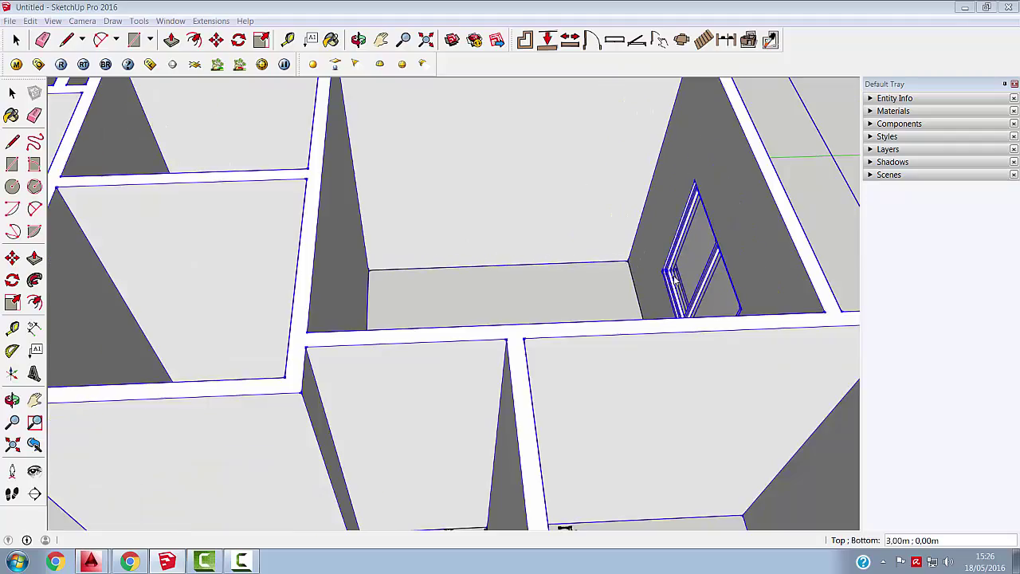
scroll(676, 280, "down", 5)
middle_click_drag(583, 253, 702, 279)
scroll(701, 280, "down", 4)
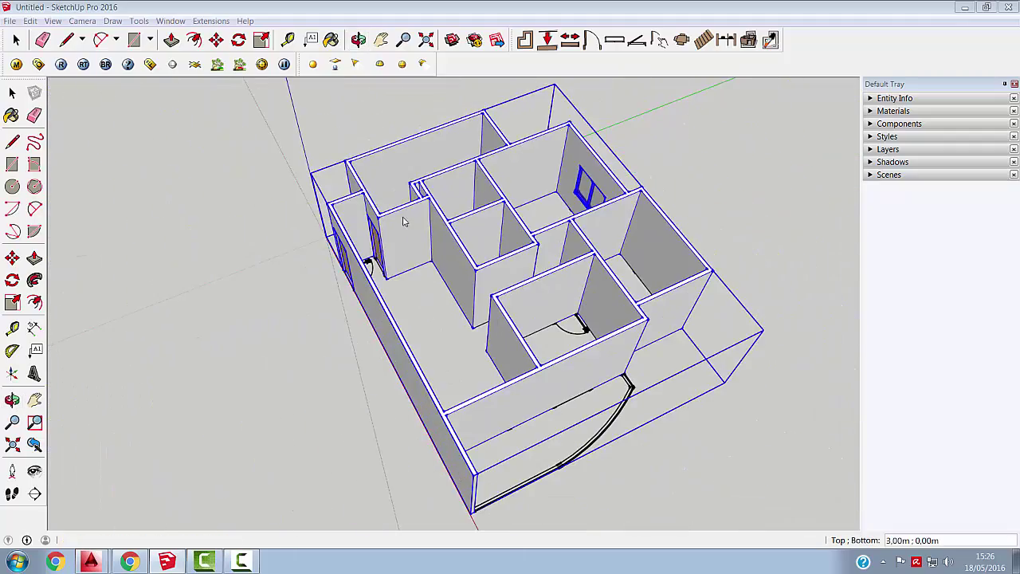
middle_click_drag(404, 222, 673, 82)
middle_click_drag(462, 180, 518, 255)
scroll(426, 199, "up", 4)
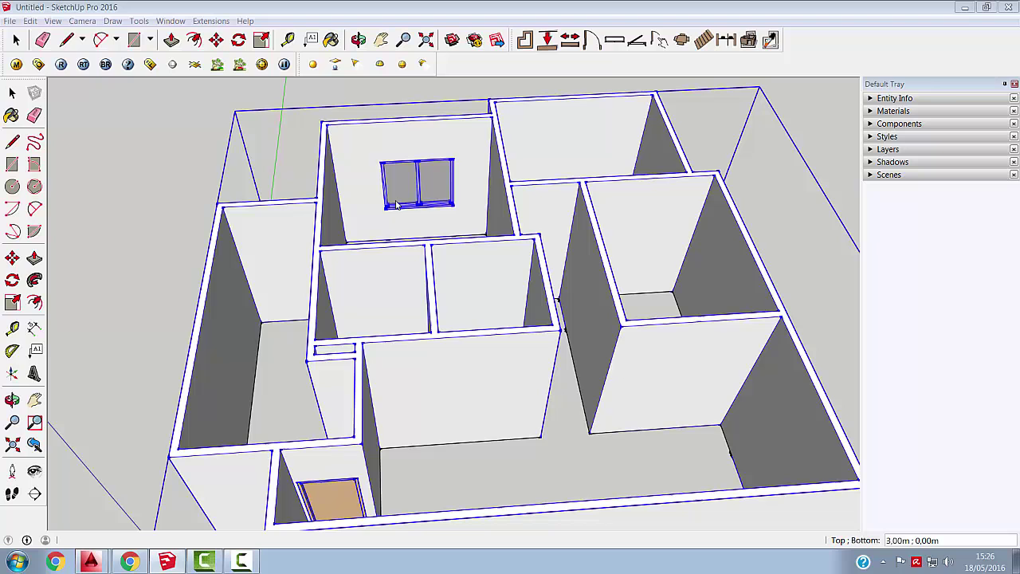
middle_click_drag(382, 219, 391, 177)
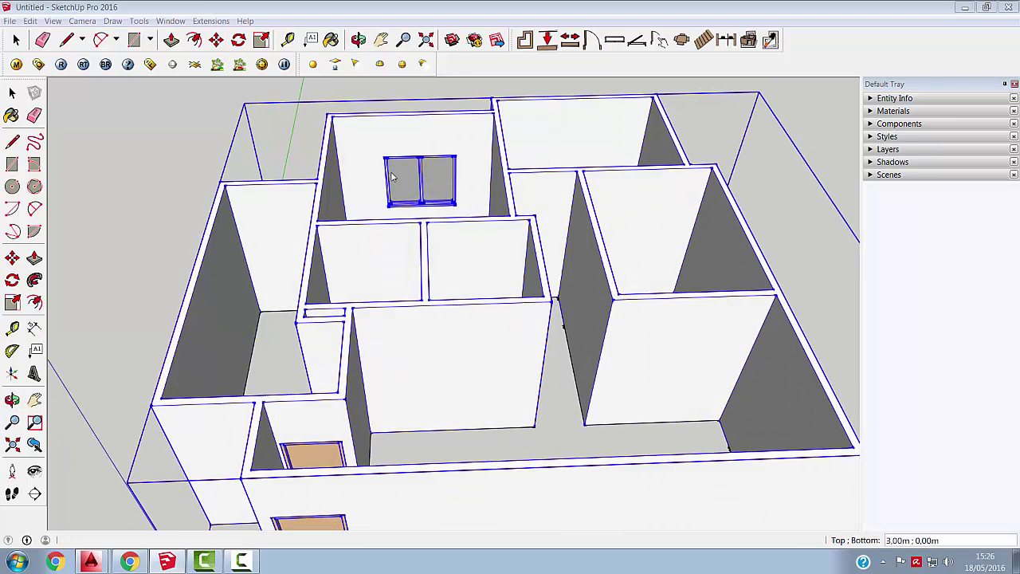
scroll(385, 172, "down", 2)
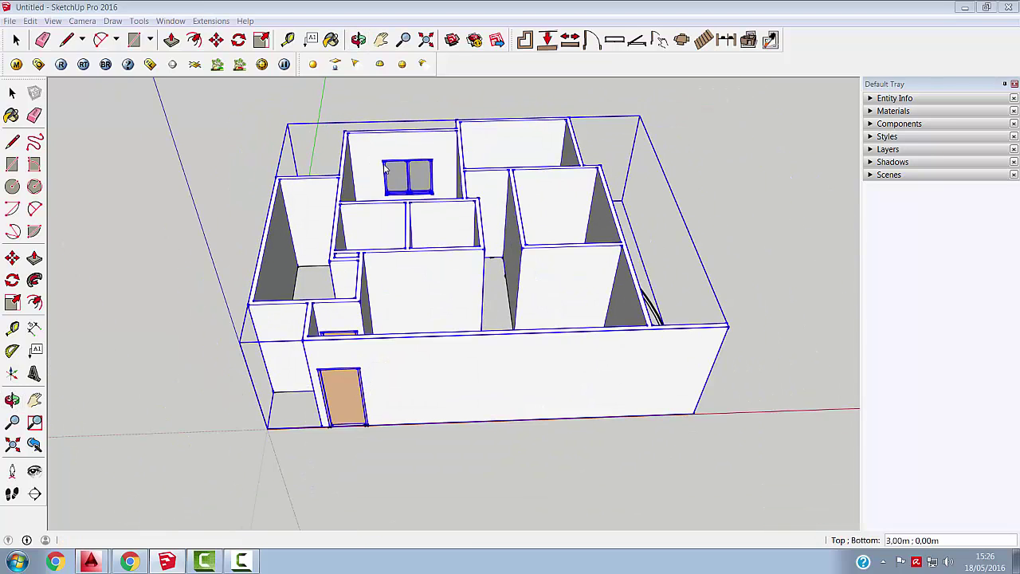
Examine the raised walls of the house from the front corners and from above, including the entrance door and bedroom window
scroll(384, 168, "down", 1)
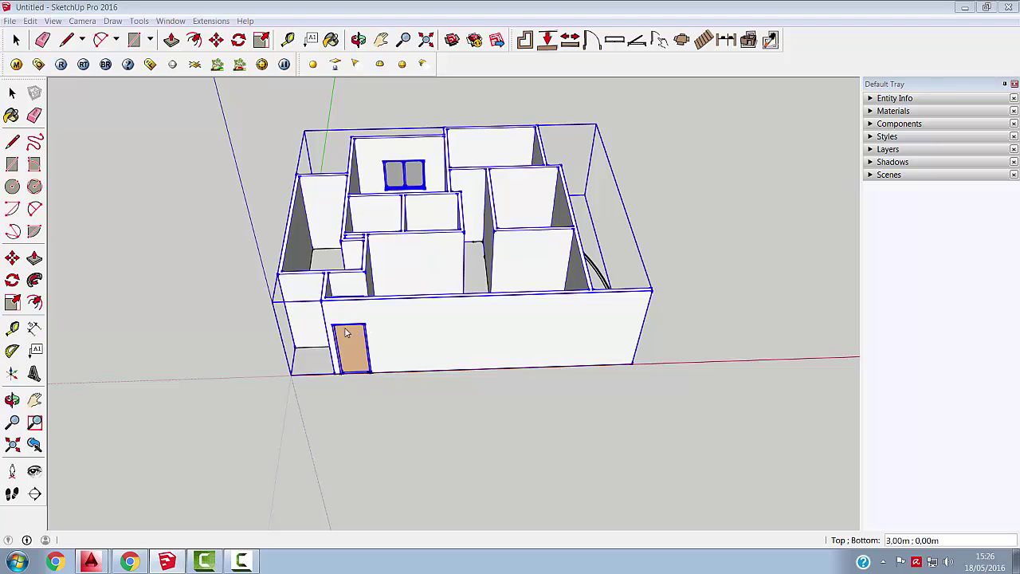
middle_click_drag(423, 370, 325, 283)
scroll(326, 283, "up", 2)
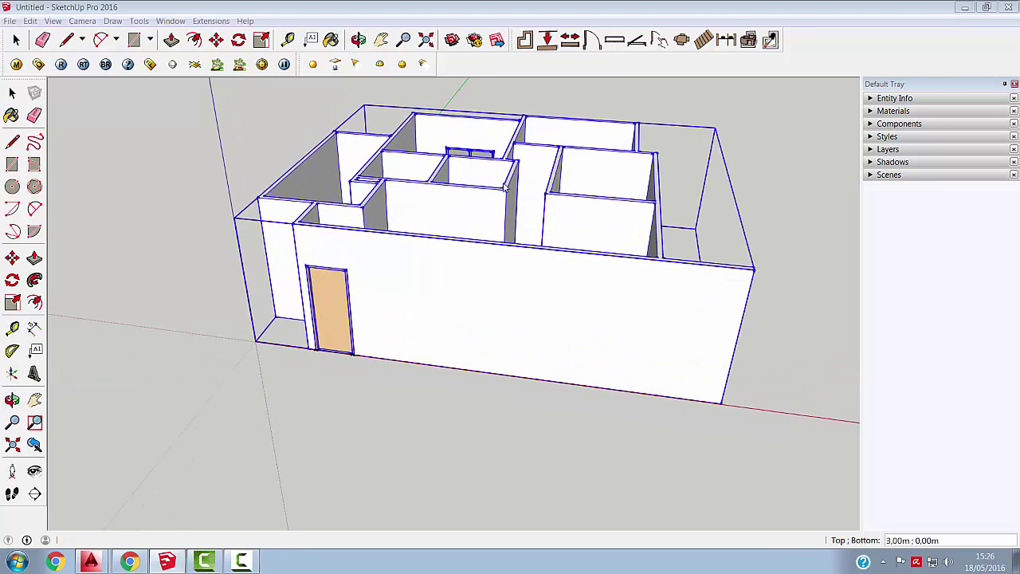
middle_click_drag(499, 157, 550, 342)
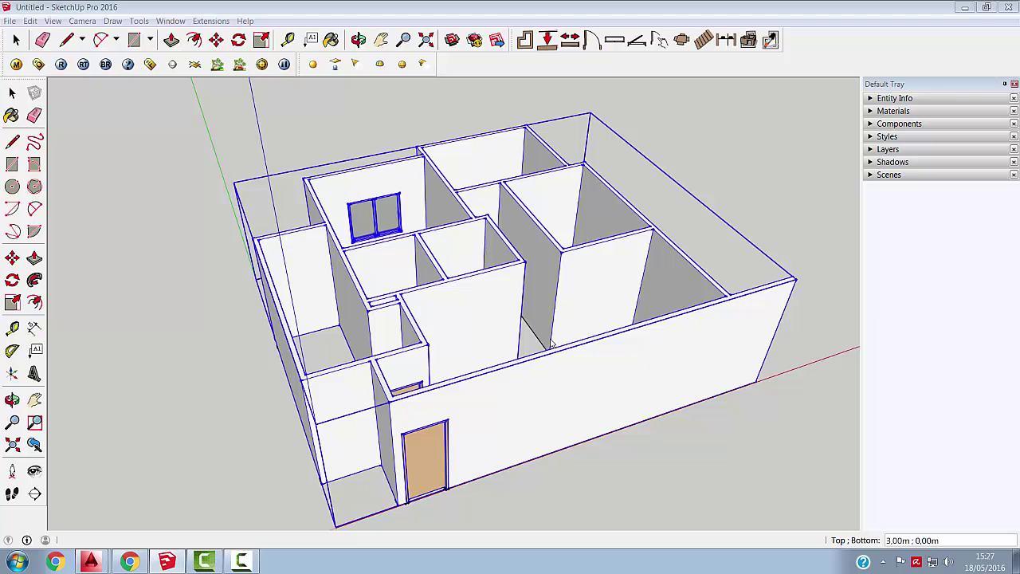
middle_click_drag(518, 307, 450, 272)
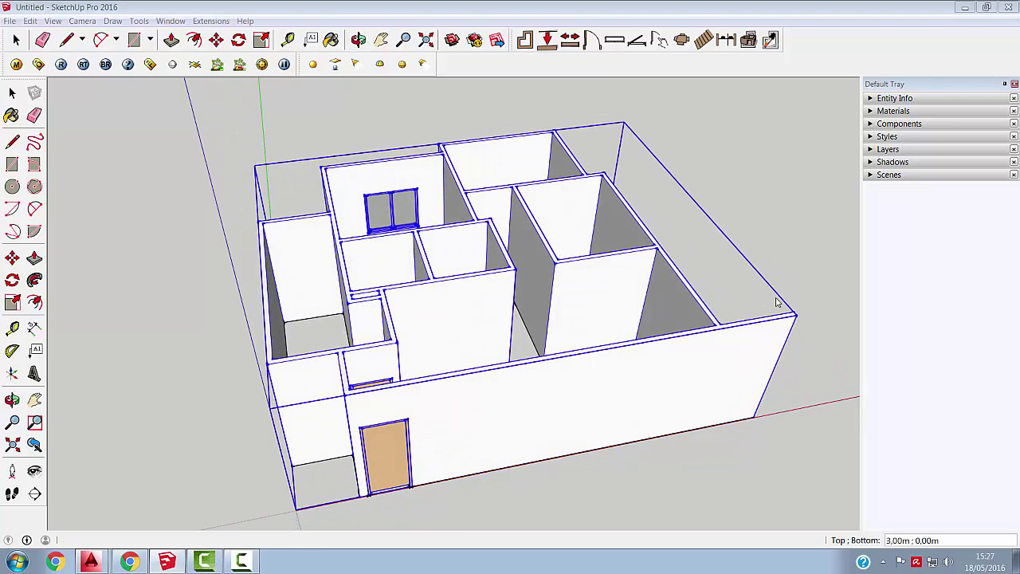
middle_click_drag(431, 366, 139, 322)
middle_click_drag(597, 302, 574, 370)
middle_click_drag(285, 275, 667, 255)
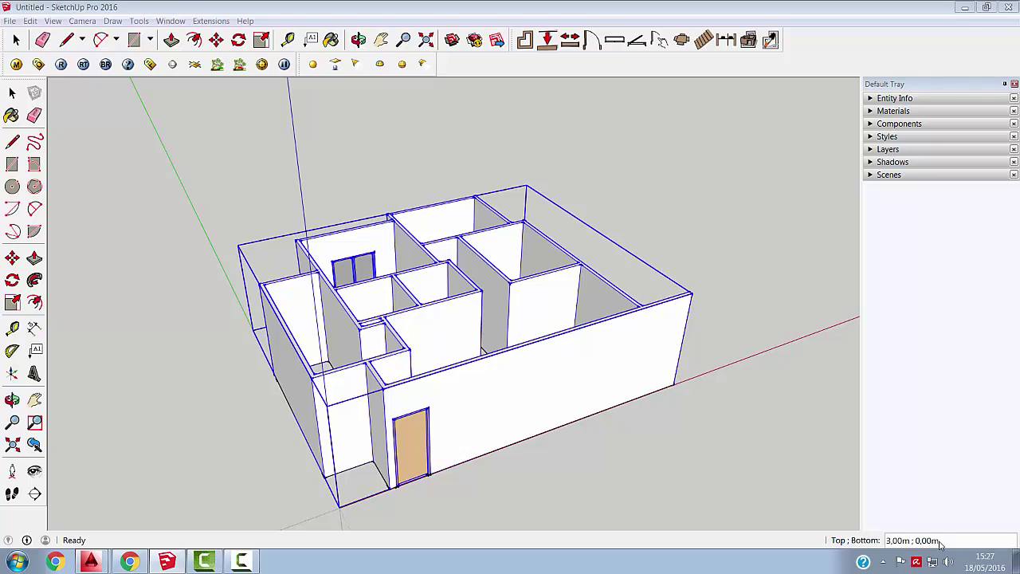
Lower the top of the Dibac walls to 2,50 m and restore it to 3,00 m
type("2,50")
key("Return")
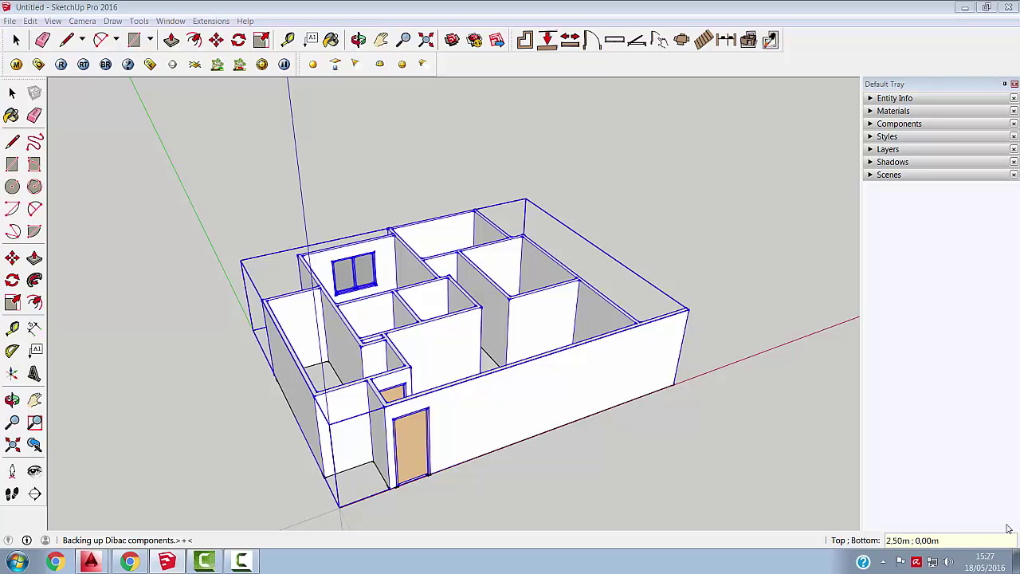
type("3,00")
key("Return")
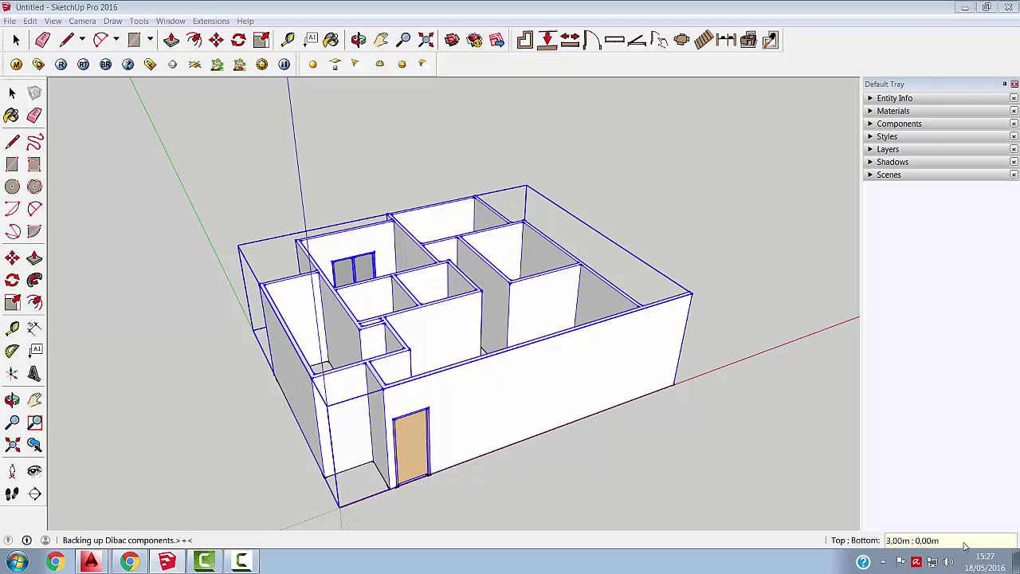
Inspect the 3D house from the front, the opposite corner and above, looking into the rooms and at both doors
middle_click_drag(811, 475, 605, 403)
scroll(340, 351, "up", 2)
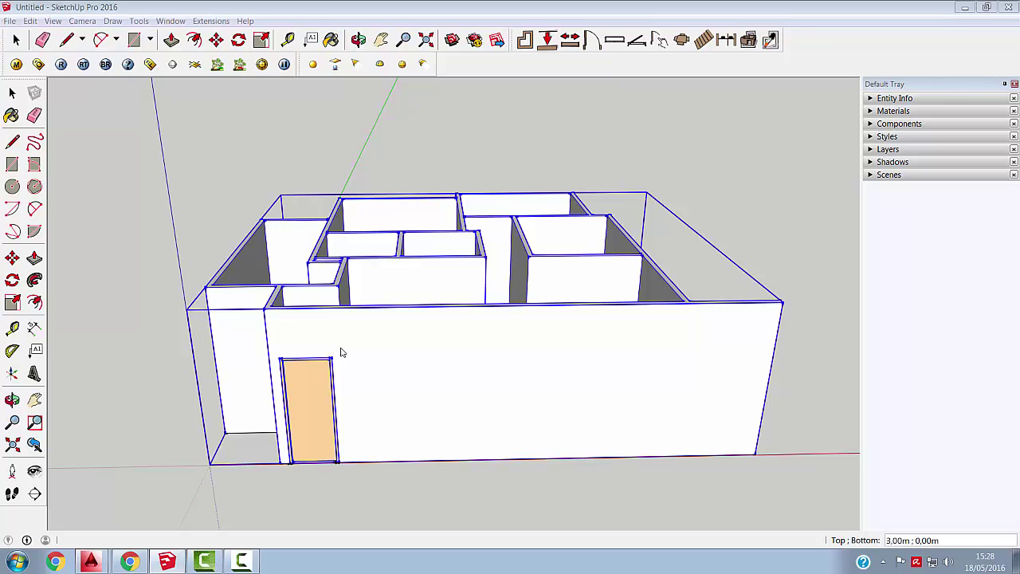
middle_click_drag(433, 366, 214, 390)
middle_click_drag(401, 301, 446, 323)
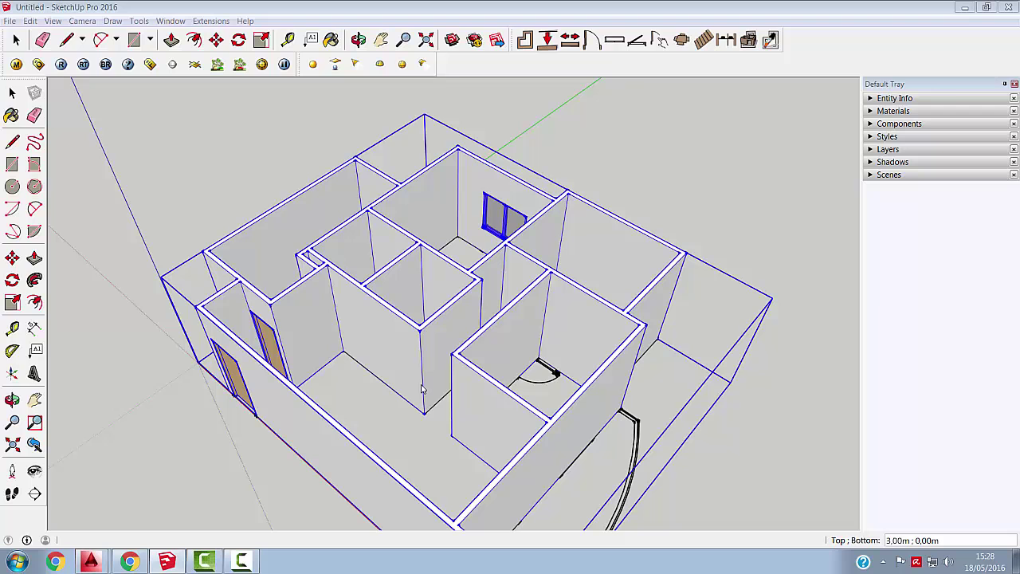
middle_click_drag(415, 380, 314, 301)
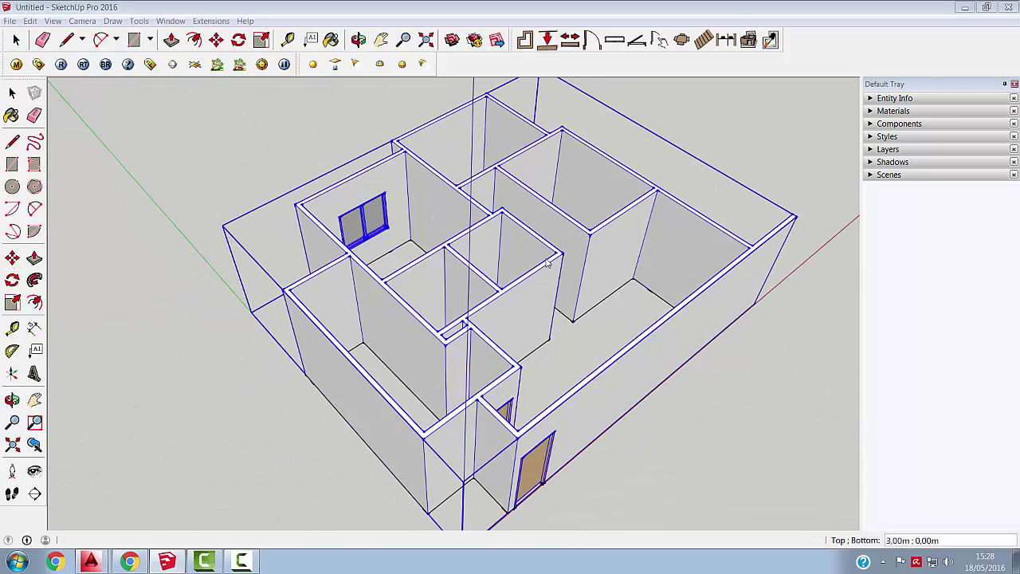
middle_click_drag(610, 321, 436, 377)
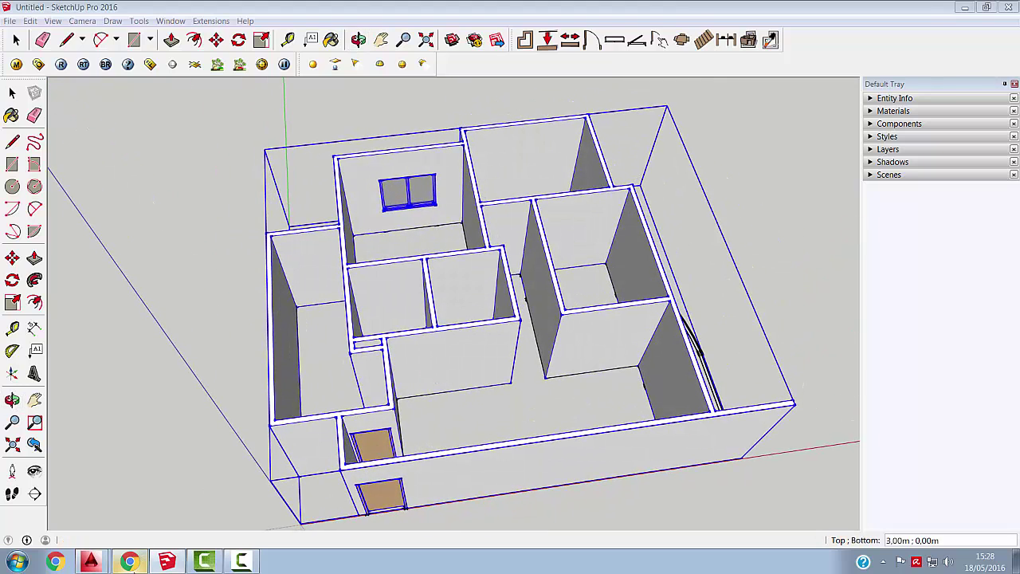
Switch to the Dibac user manual in Chrome and read its sections on walls, parallel walls and extending walls
left_click(130, 562)
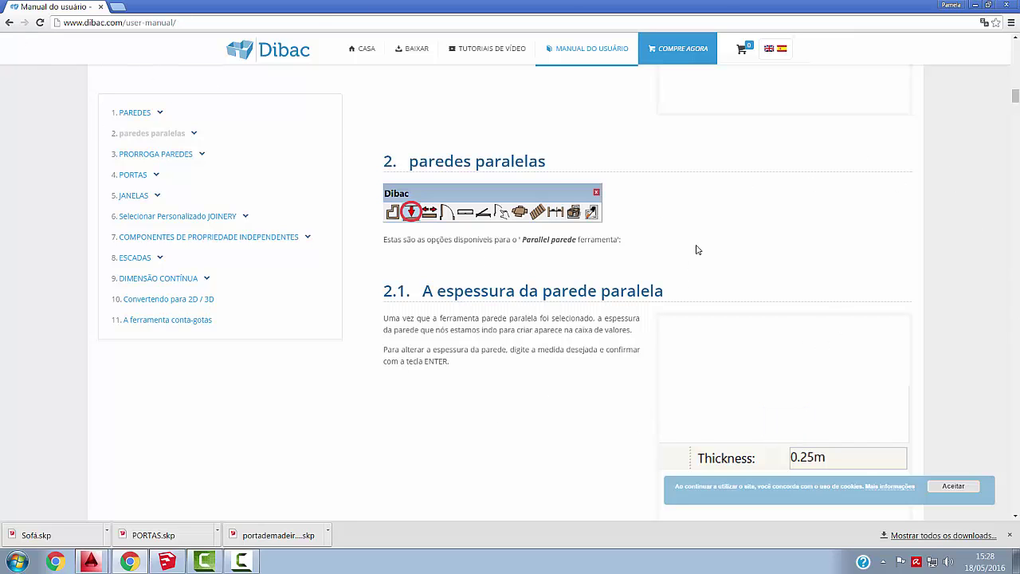
scroll(696, 250, "up", 10)
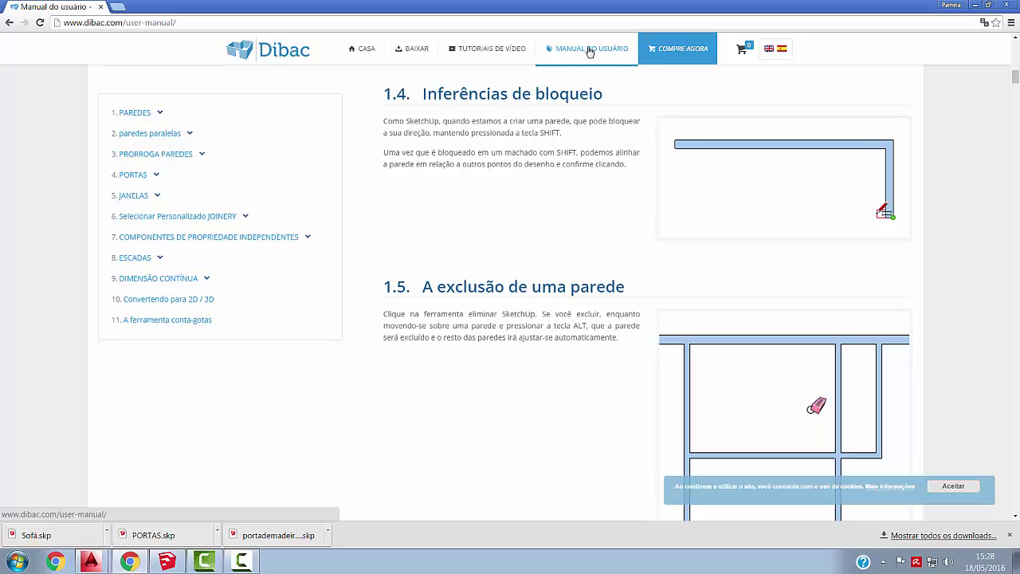
scroll(566, 121, "down", 4)
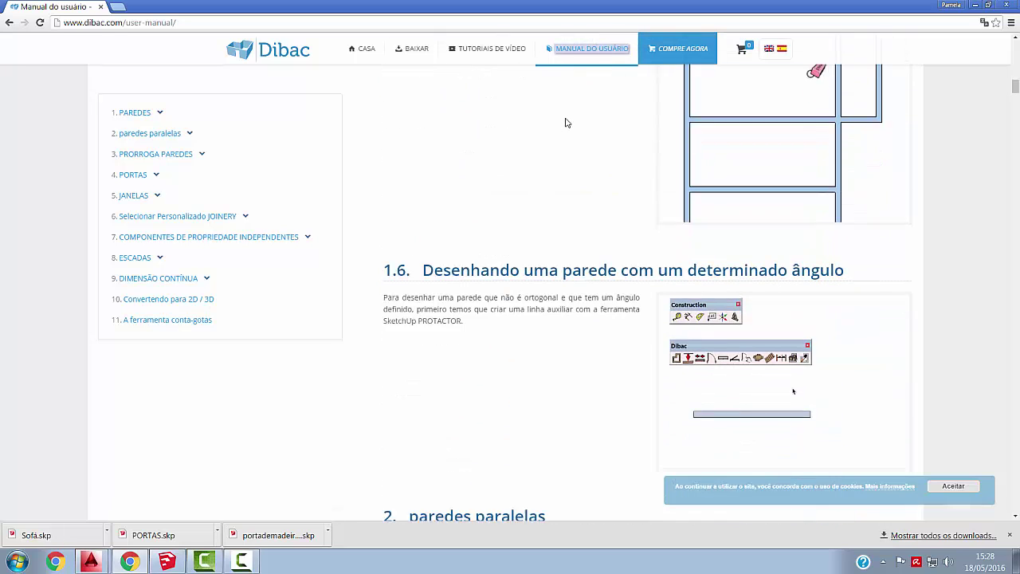
scroll(565, 122, "down", 6)
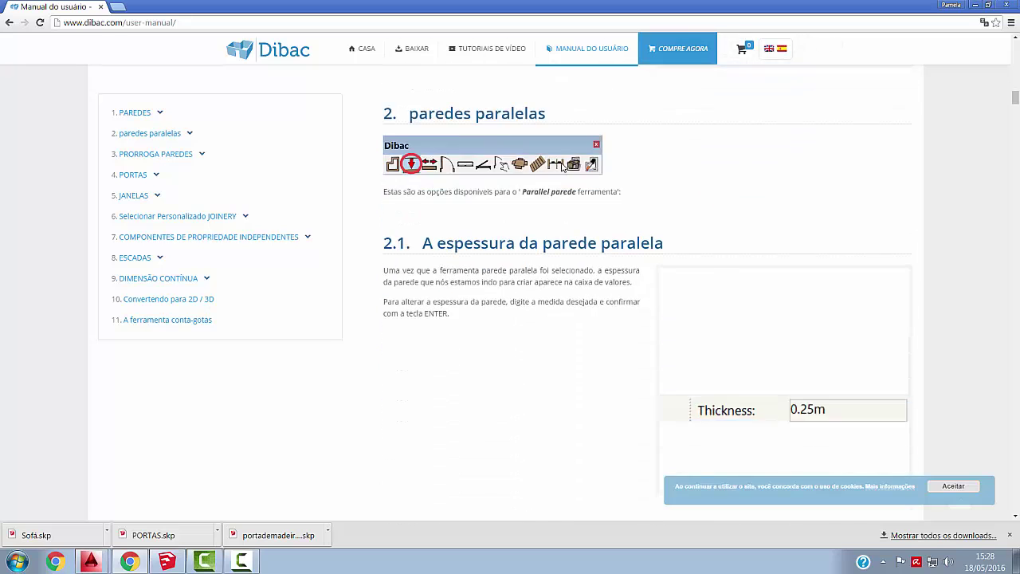
scroll(561, 166, "down", 7)
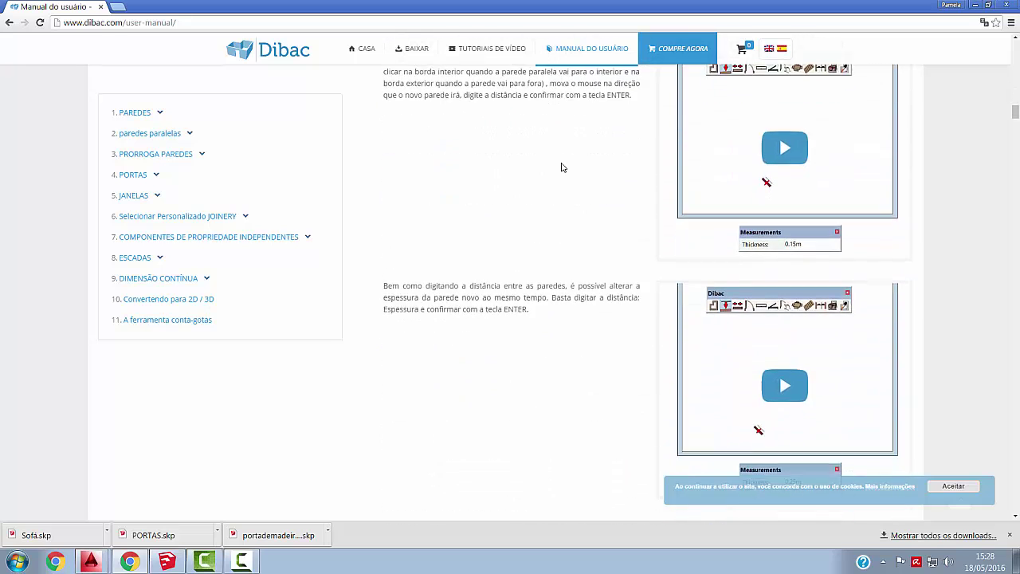
scroll(561, 166, "down", 6)
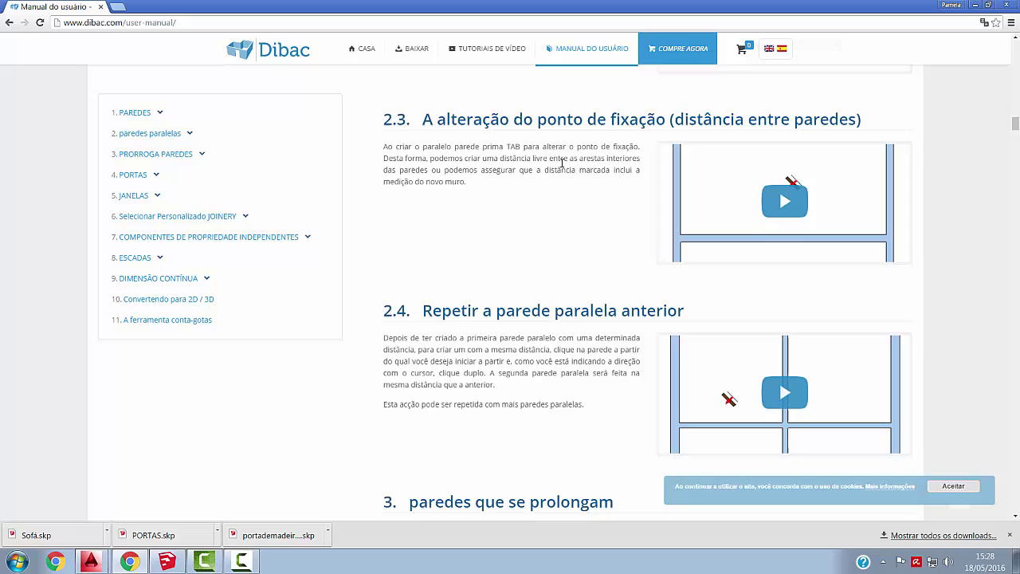
scroll(561, 165, "down", 6)
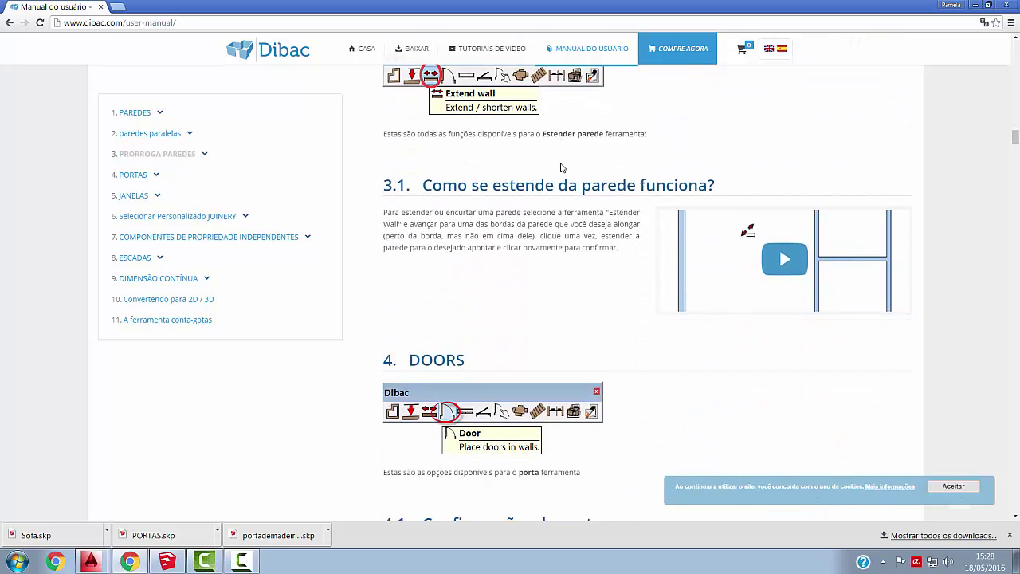
Read the manual's door sections through elevation and forced distance, playing the opening-direction animation, and minimize the open windows to the desktop
scroll(561, 167, "down", 3)
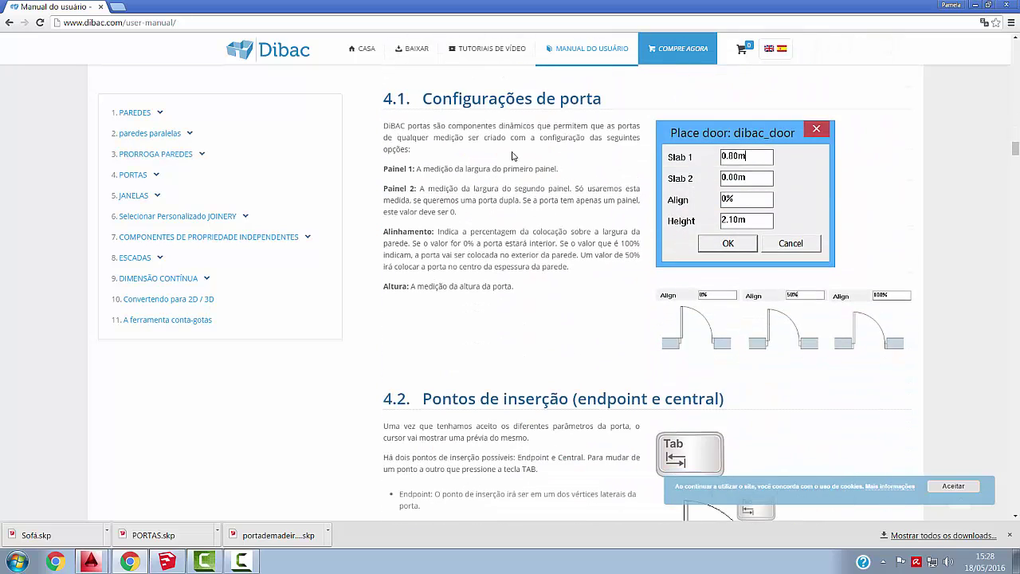
scroll(575, 185, "down", 6)
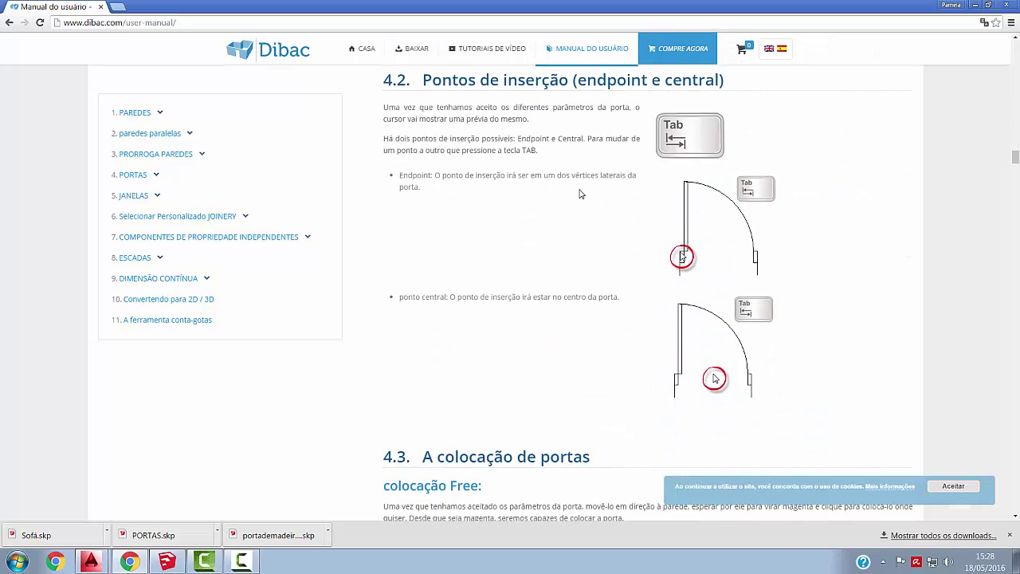
scroll(581, 198, "down", 2)
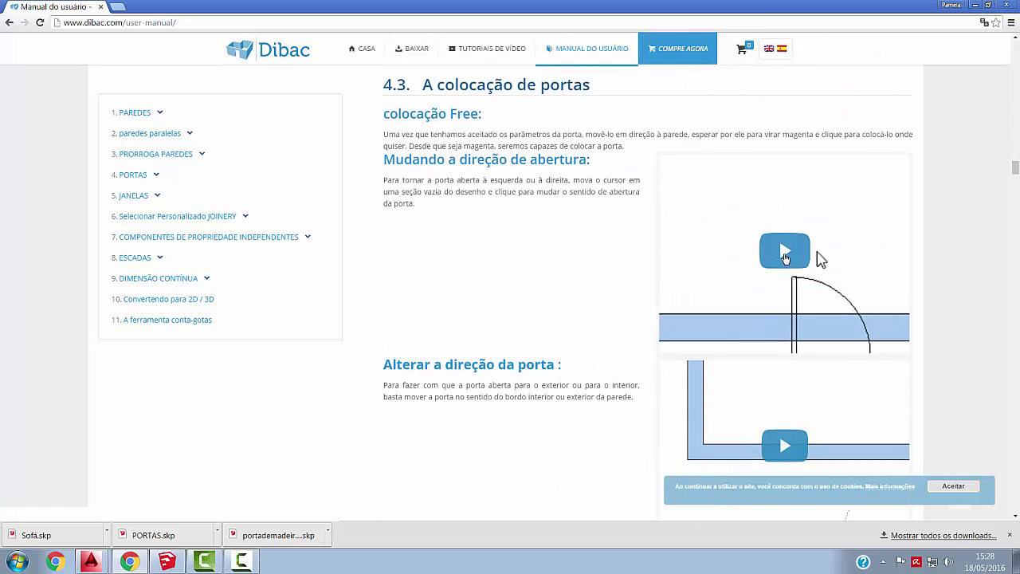
left_click(794, 260)
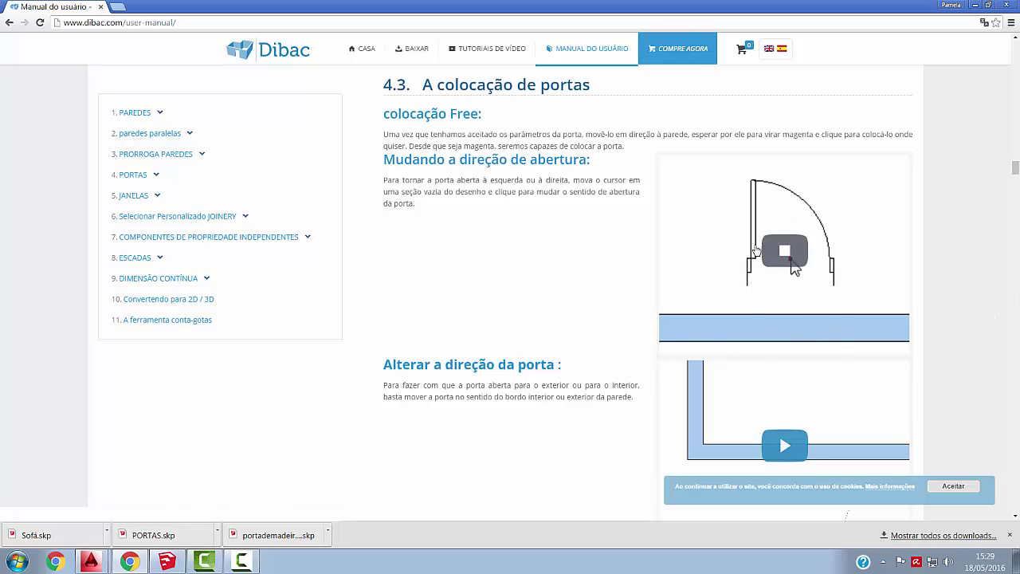
scroll(542, 207, "down", 7)
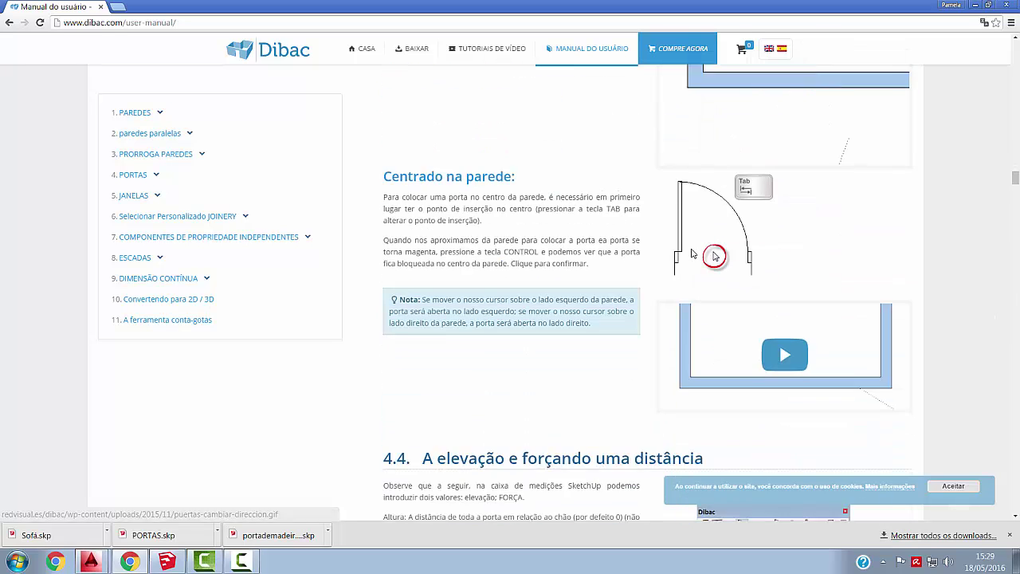
scroll(549, 220, "down", 3)
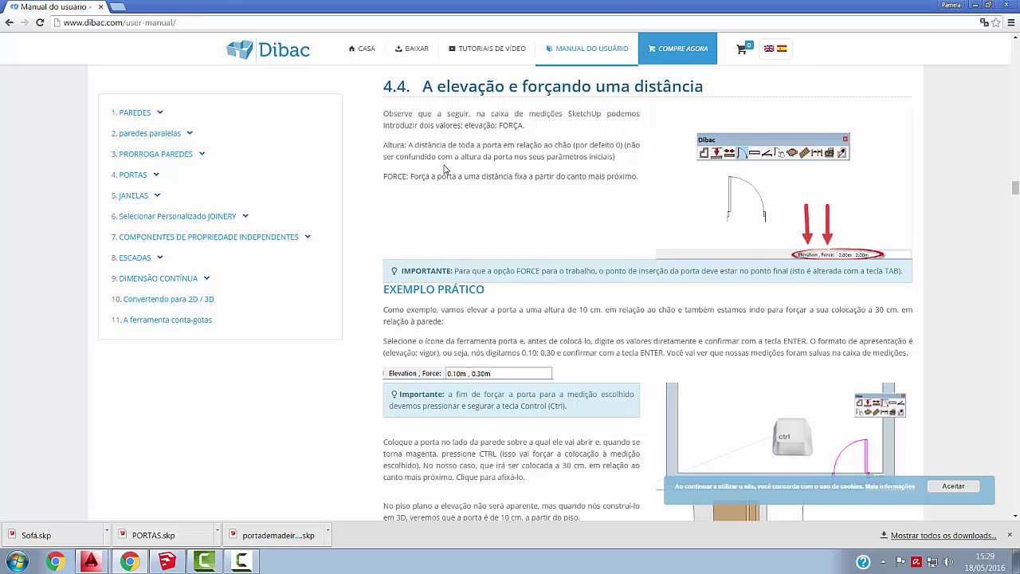
left_click(974, 5)
left_click(967, 6)
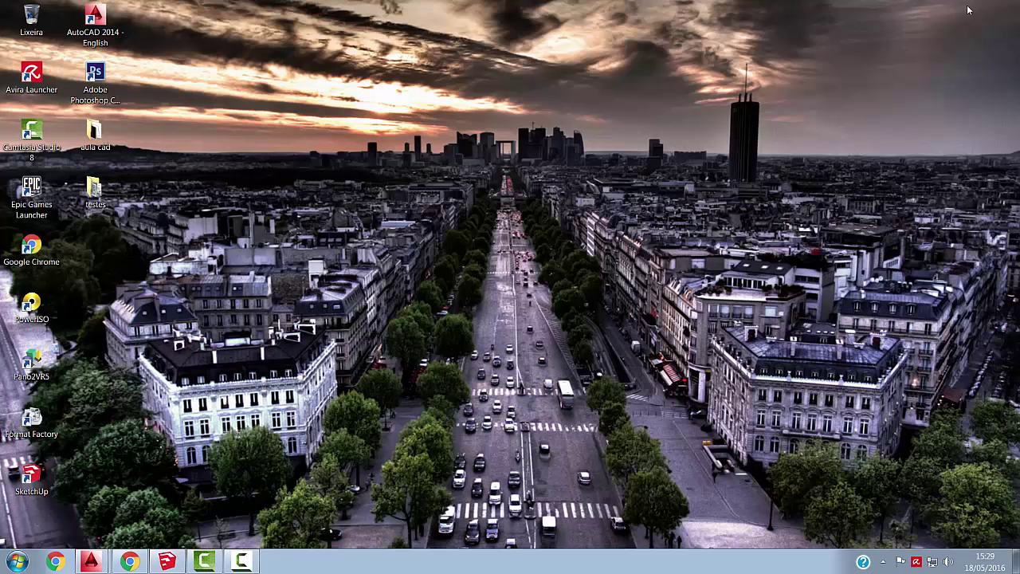